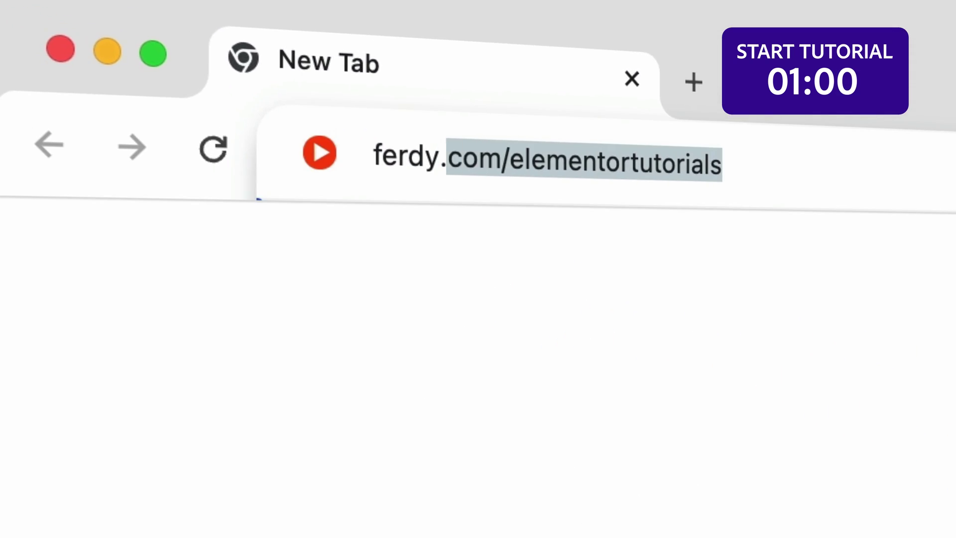
Step: Load ferdy.com/elementorpro and scroll down through the tutorial page's video sections
type("com/elemen")
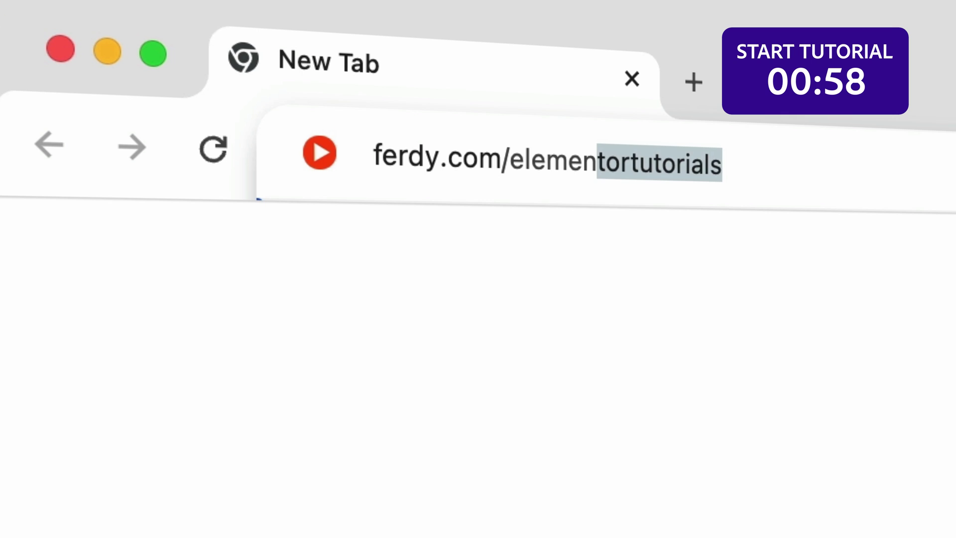
type("torpro")
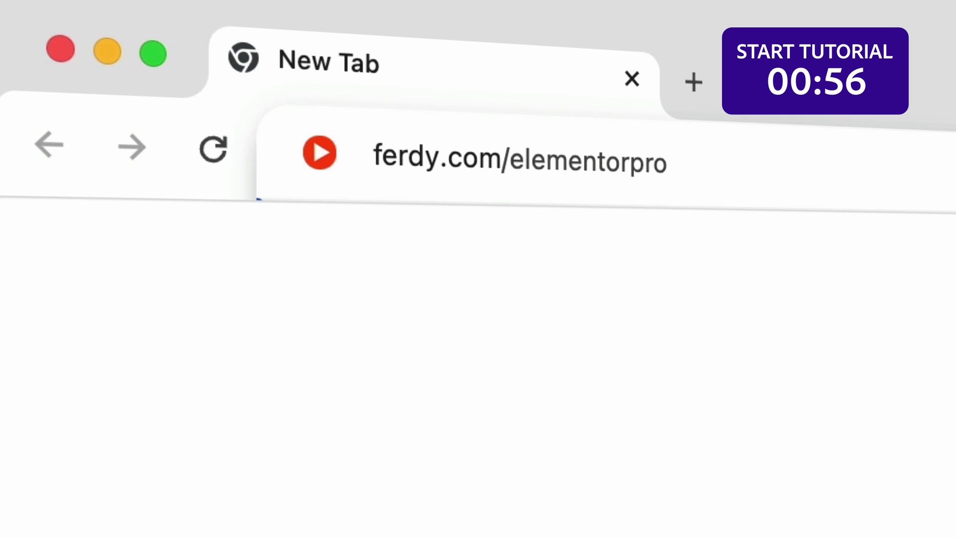
key("Return")
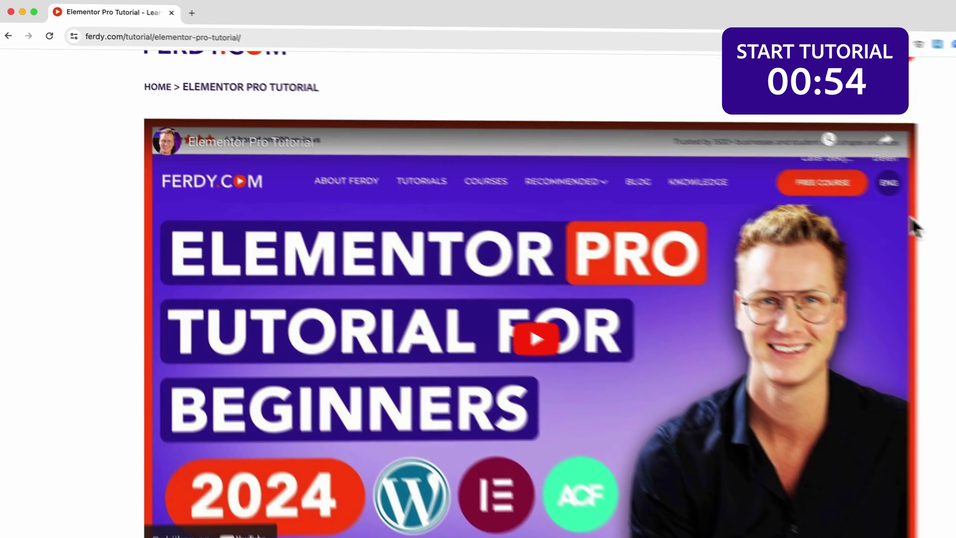
scroll(822, 194, "down", 5)
scroll(822, 189, "down", 10)
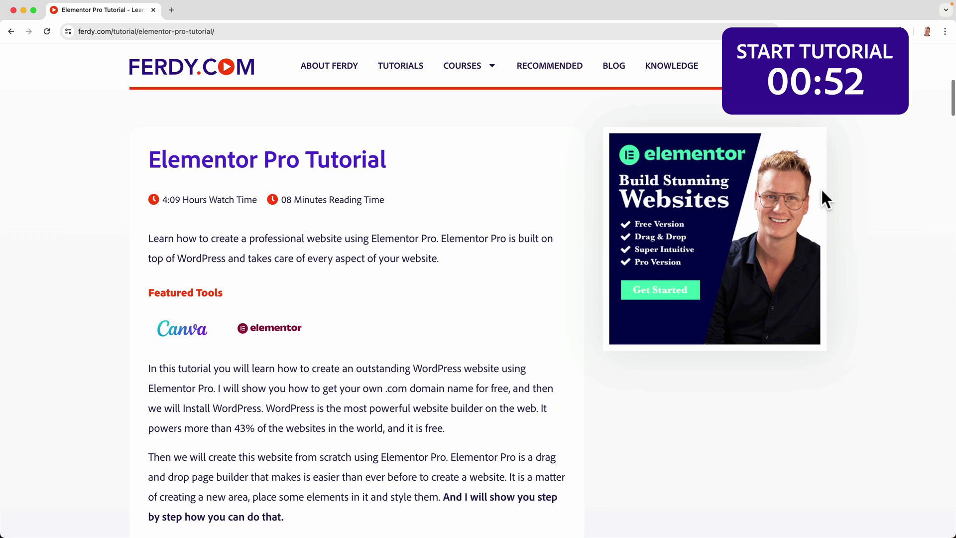
scroll(822, 194, "down", 10)
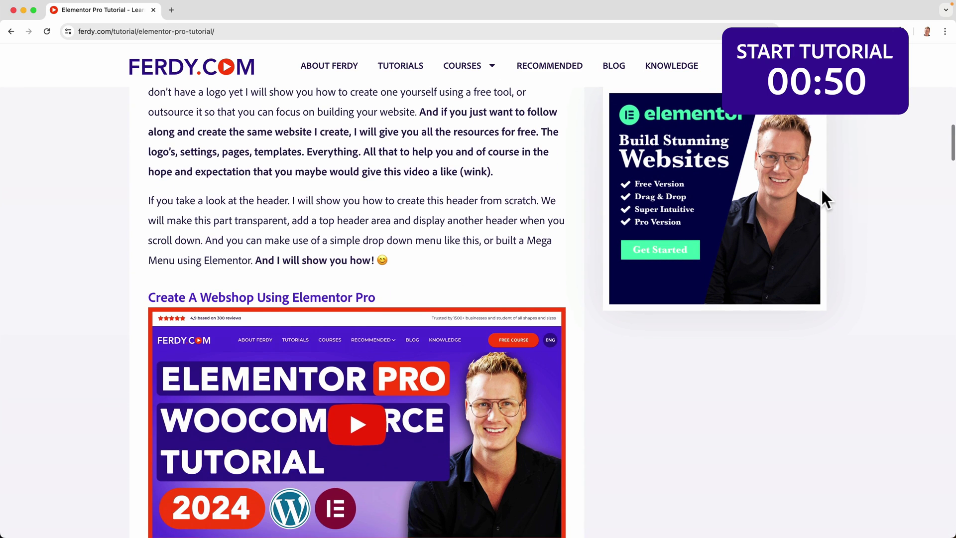
scroll(822, 190, "down", 10)
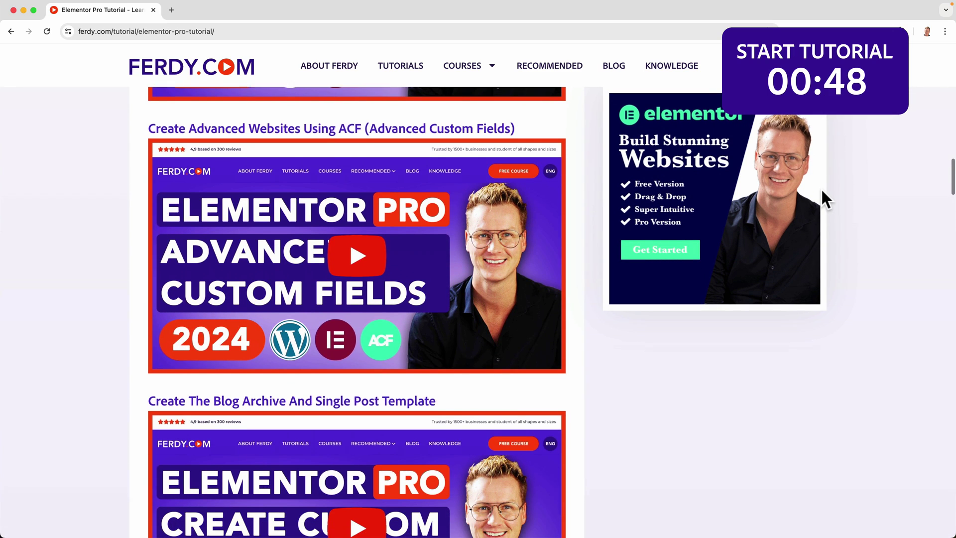
scroll(822, 190, "down", 10)
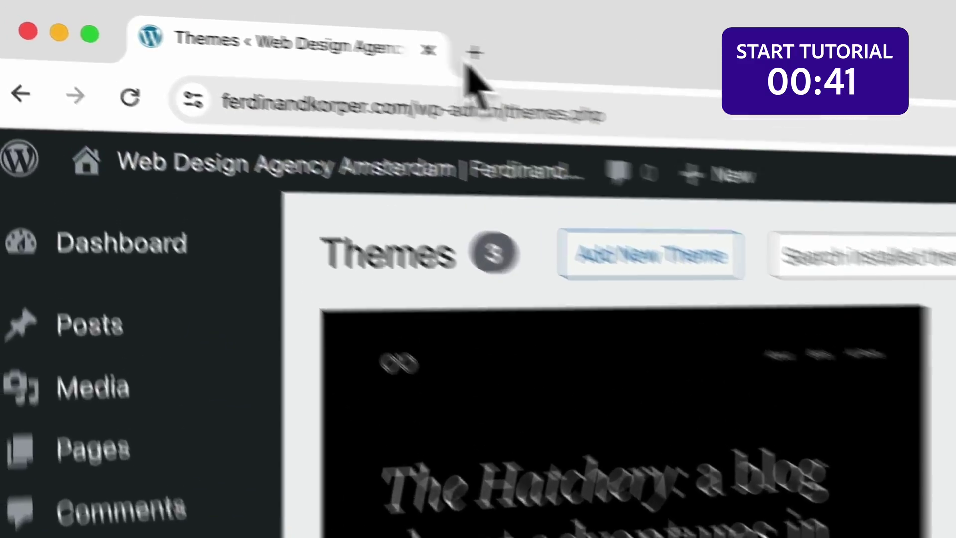
Step: In a new tab, go to ferdy.com/elementor and scroll down to the pricing plans
left_click(163, 11)
type("ferdy")
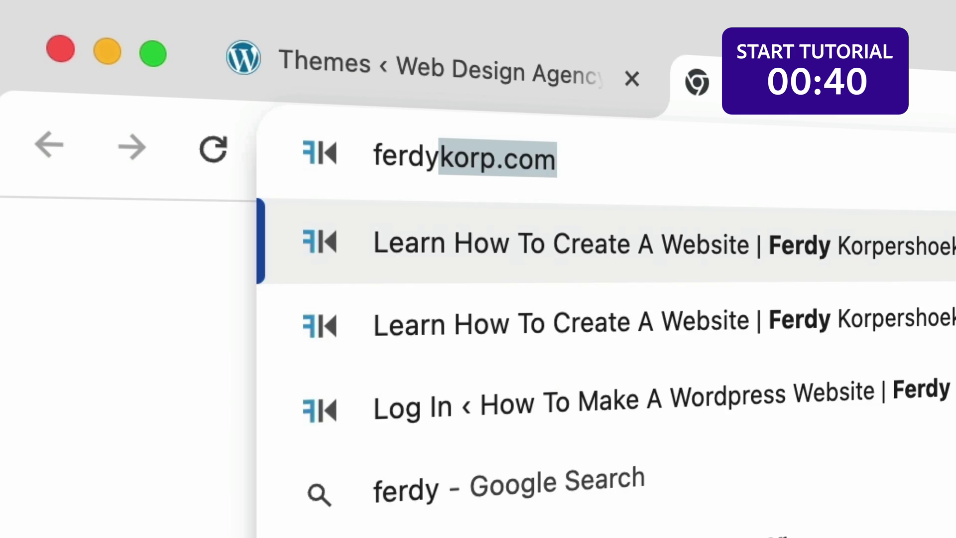
type(".com/elementor")
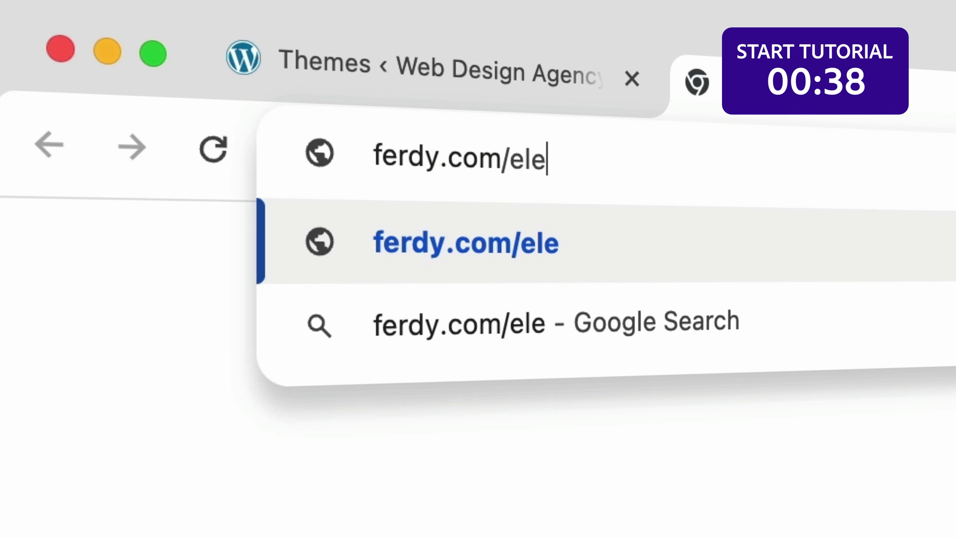
key("Return")
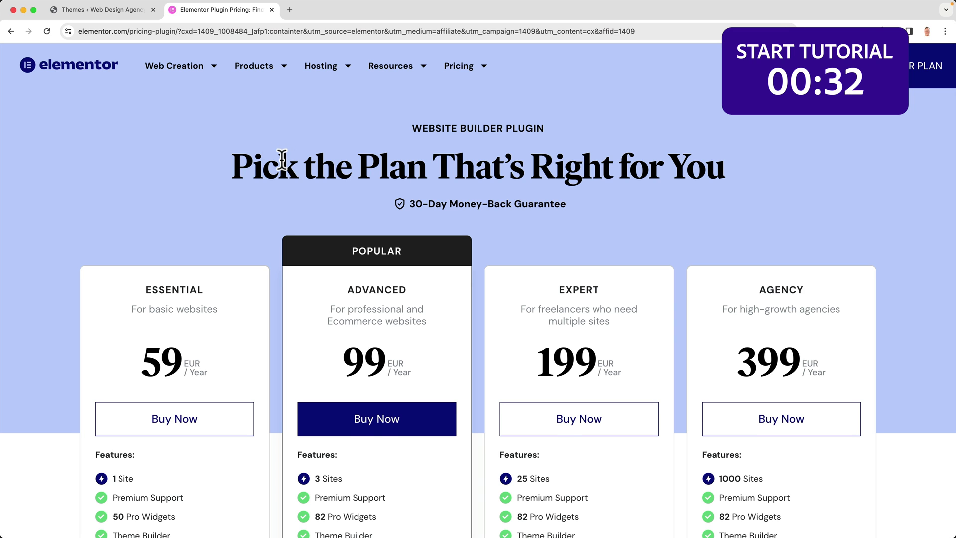
scroll(282, 159, "down", 3)
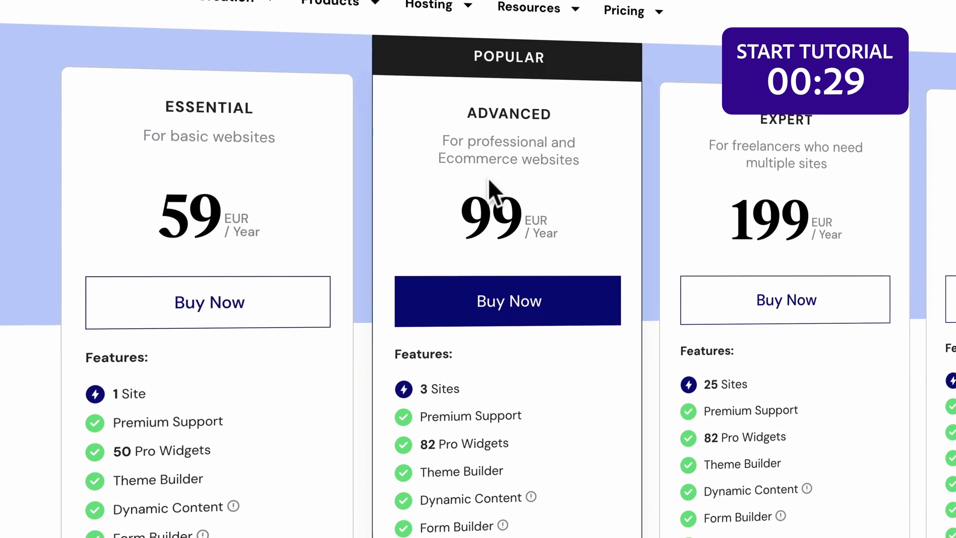
scroll(488, 178, "down", 1)
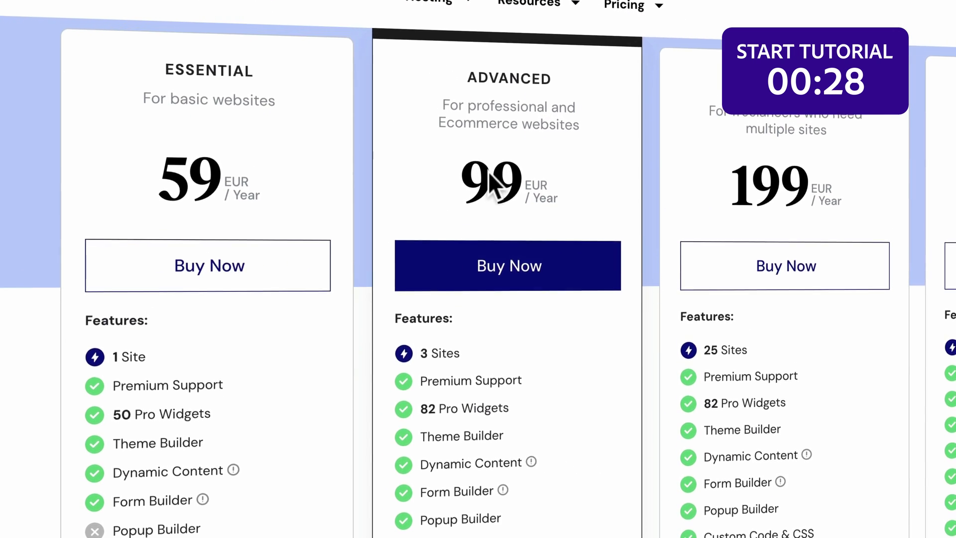
Step: Highlight the Essential plan's features and the Popup Builder through Collaborative Notes rows
left_click_drag(114, 414, 215, 394)
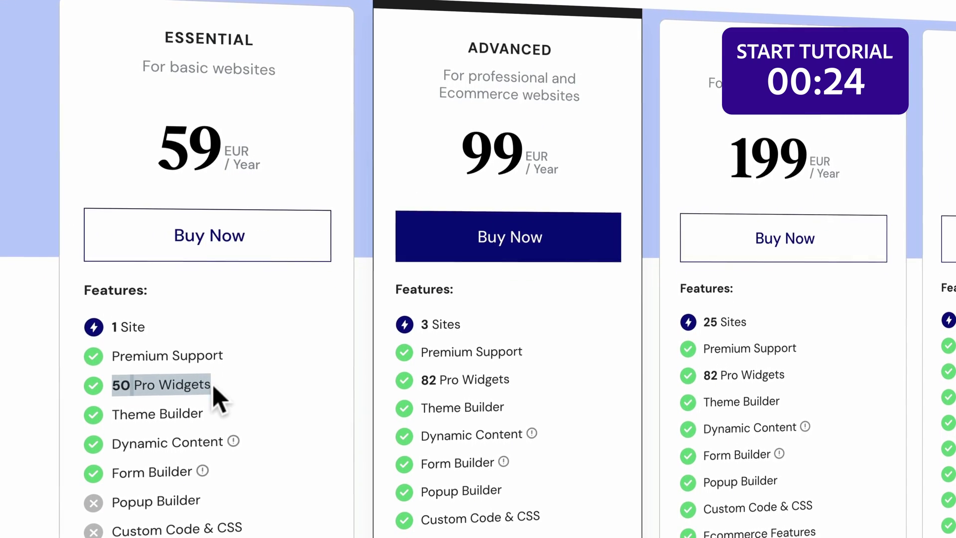
left_click_drag(114, 498, 249, 537)
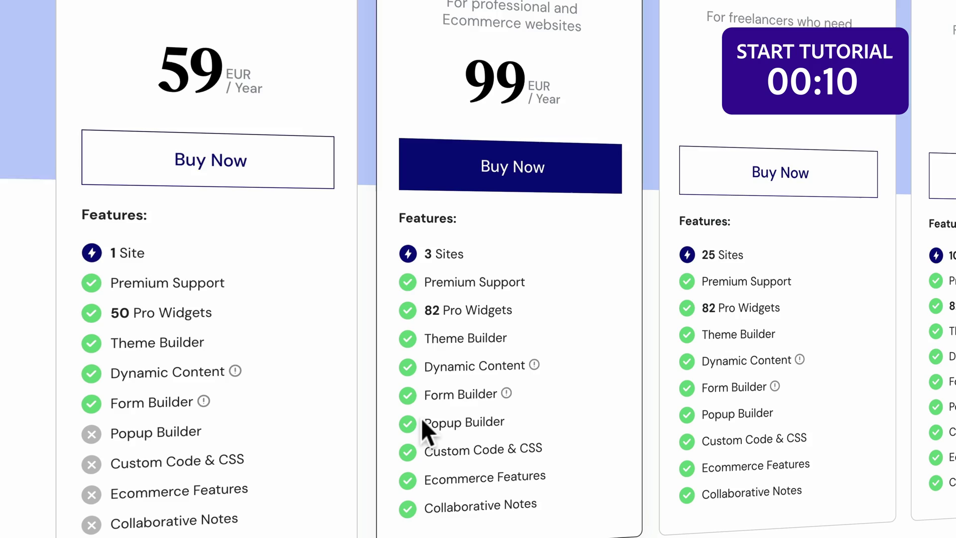
left_click_drag(421, 418, 560, 489)
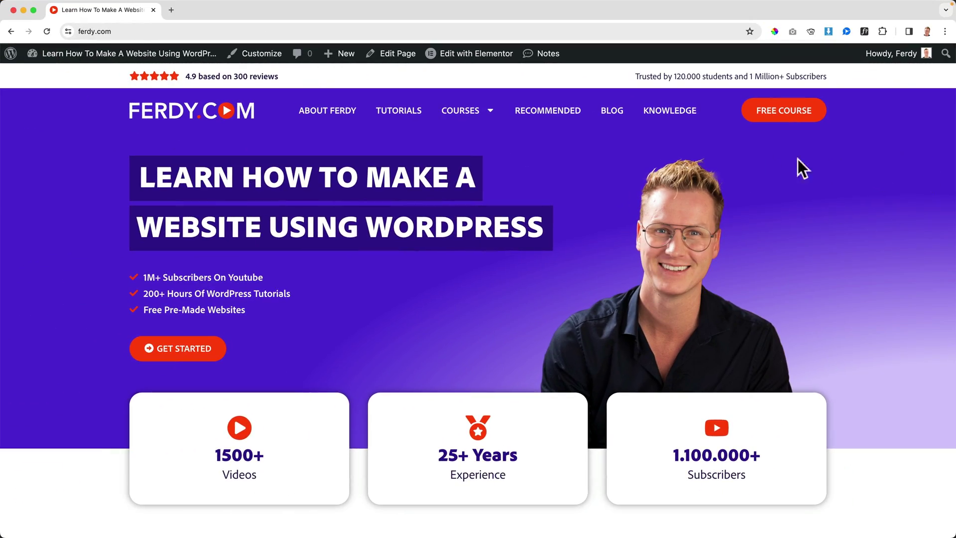
Step: Go from the WordPress dashboard to the Templates > Popups list
left_click(144, 56)
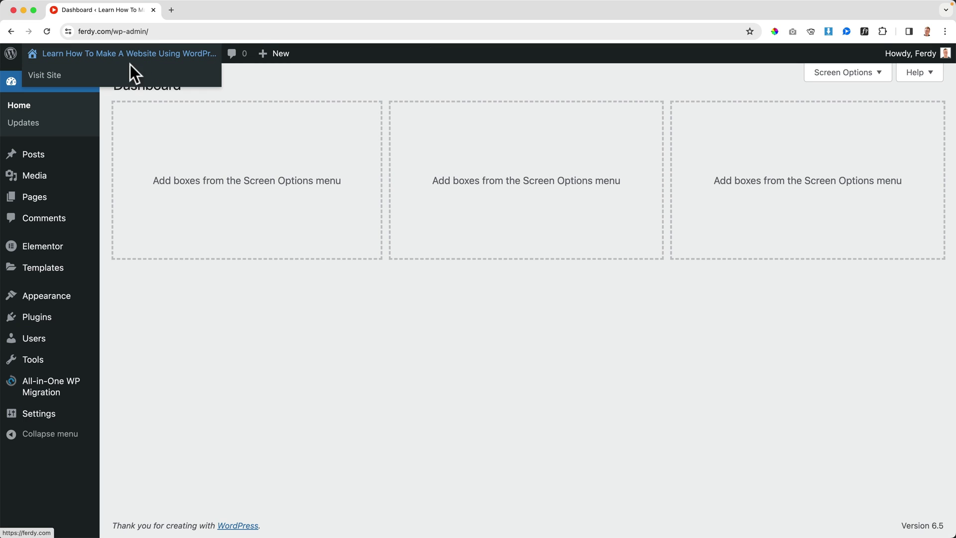
mouse_move(52, 267)
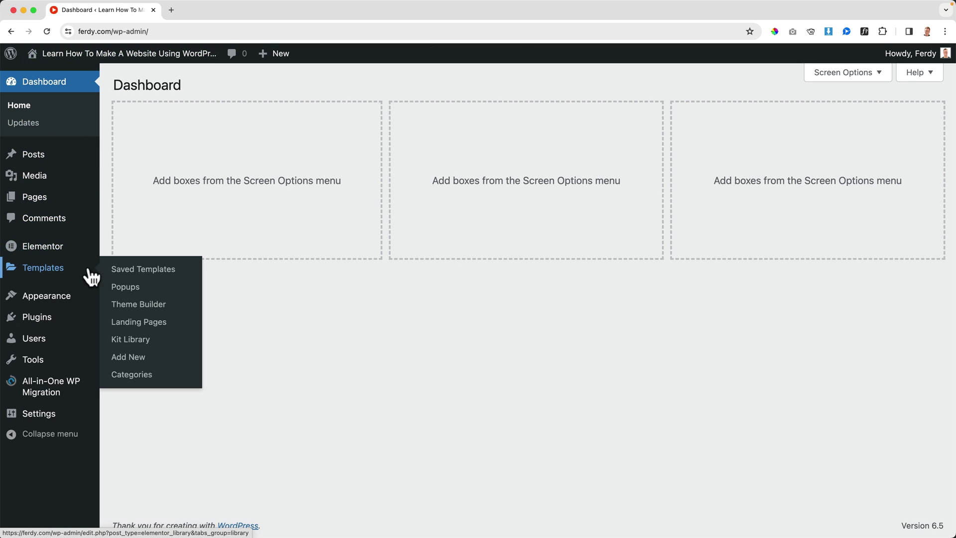
left_click(129, 289)
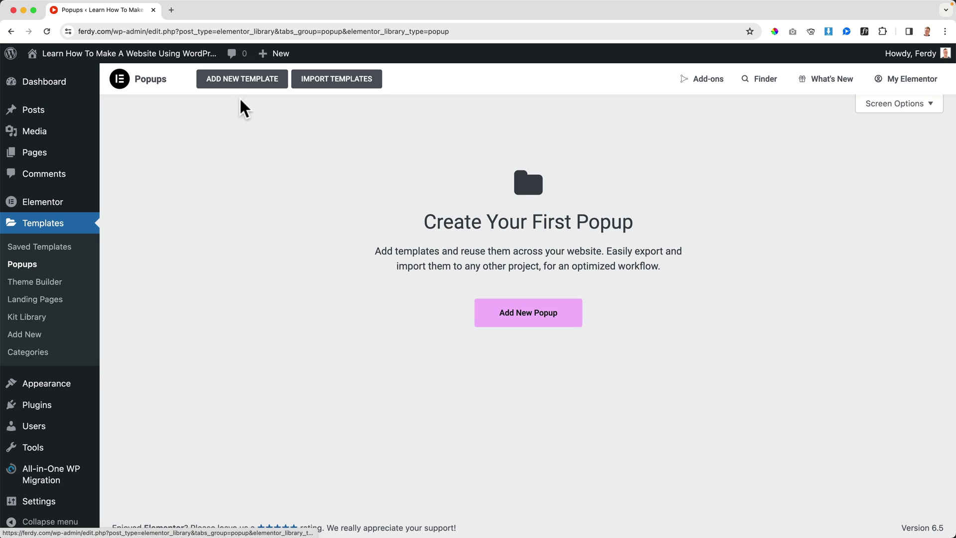
Step: Start a new popup template named 'Menu From The Side'
left_click(233, 80)
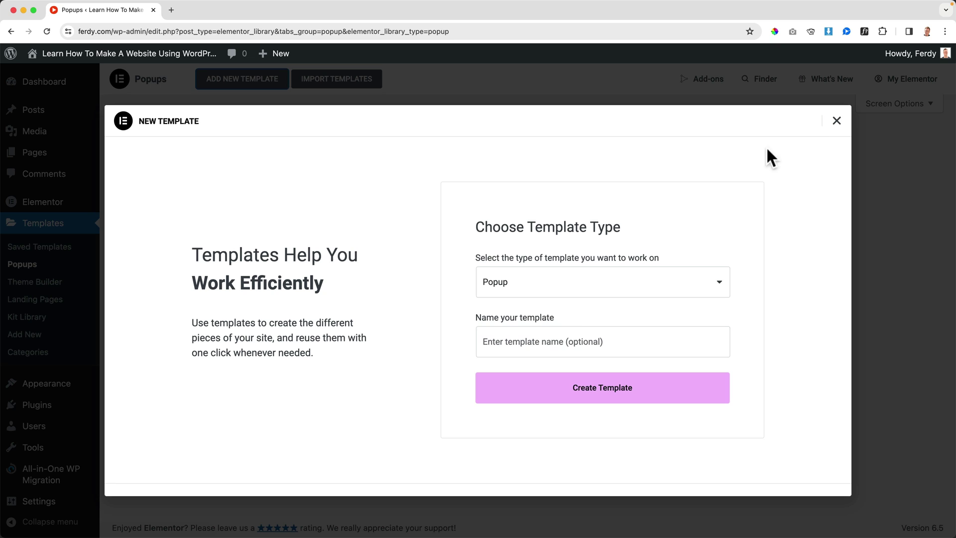
left_click(838, 123)
left_click(564, 312)
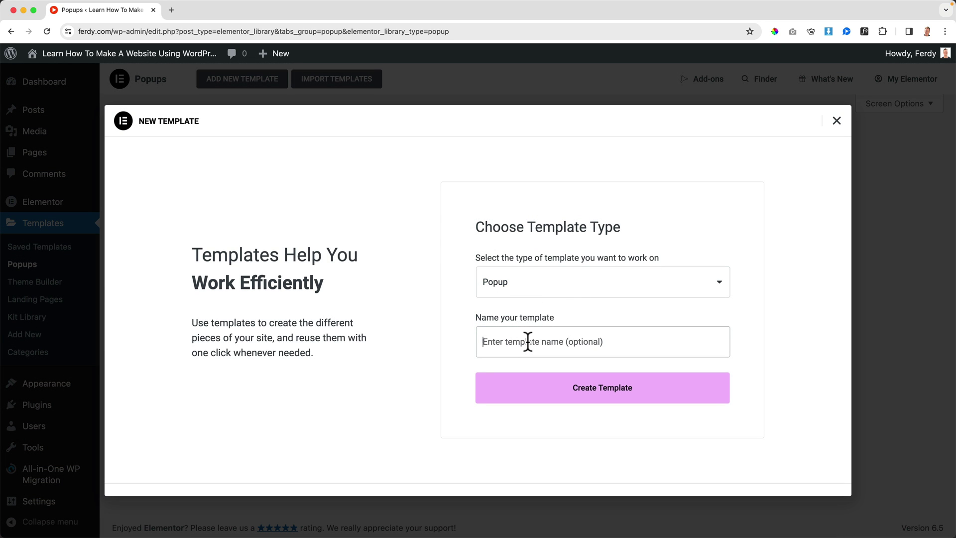
type("Menu F")
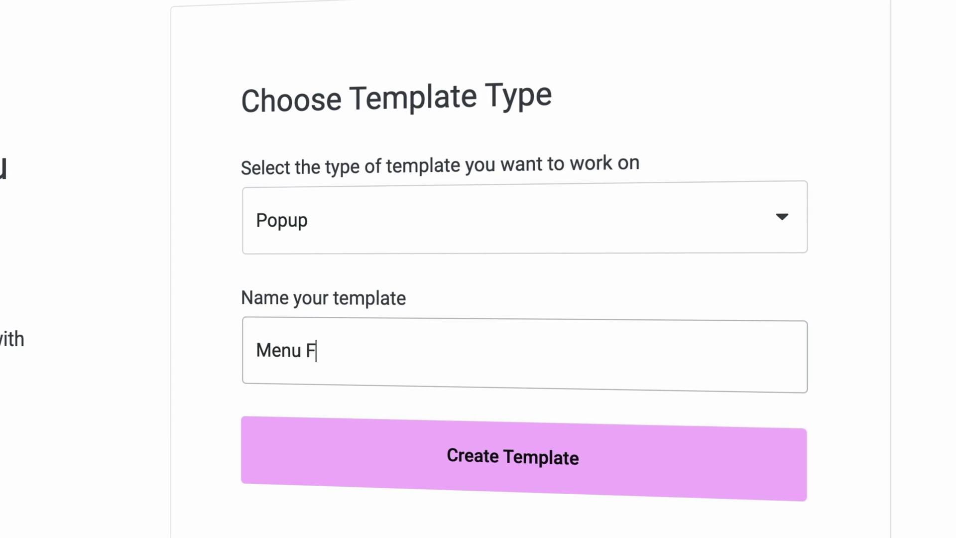
type("rom The Side")
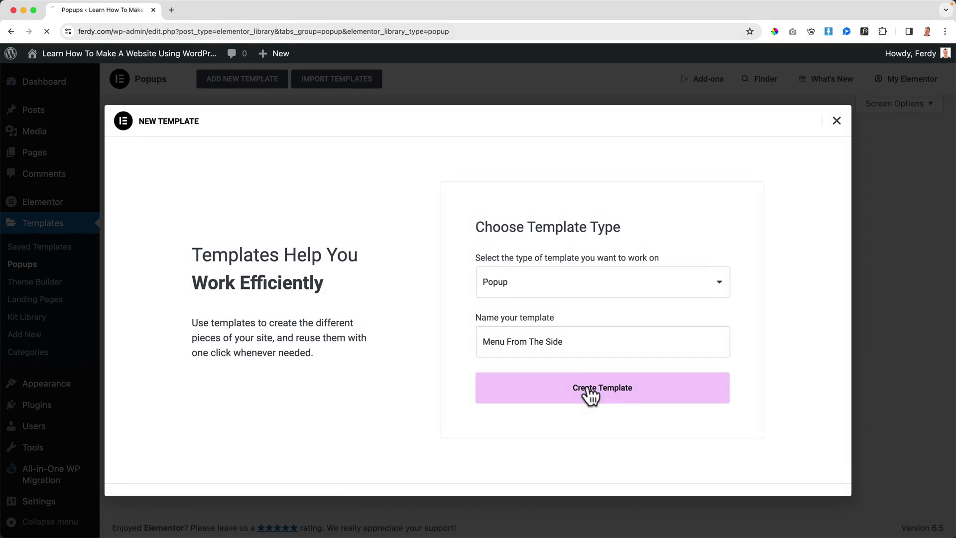
Step: Create the popup, close the template library without a design, and hide the Structure panel
left_click(483, 456)
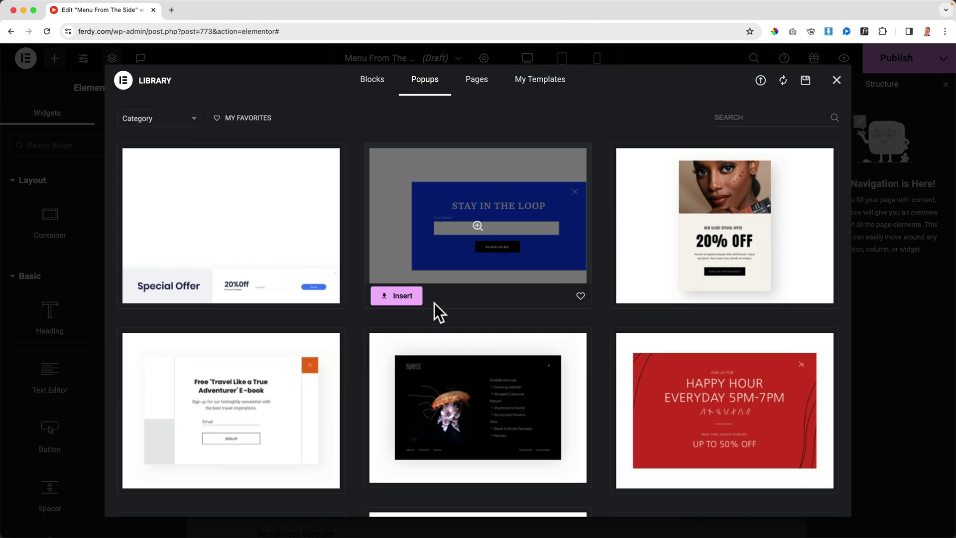
scroll(603, 226, "down", 3)
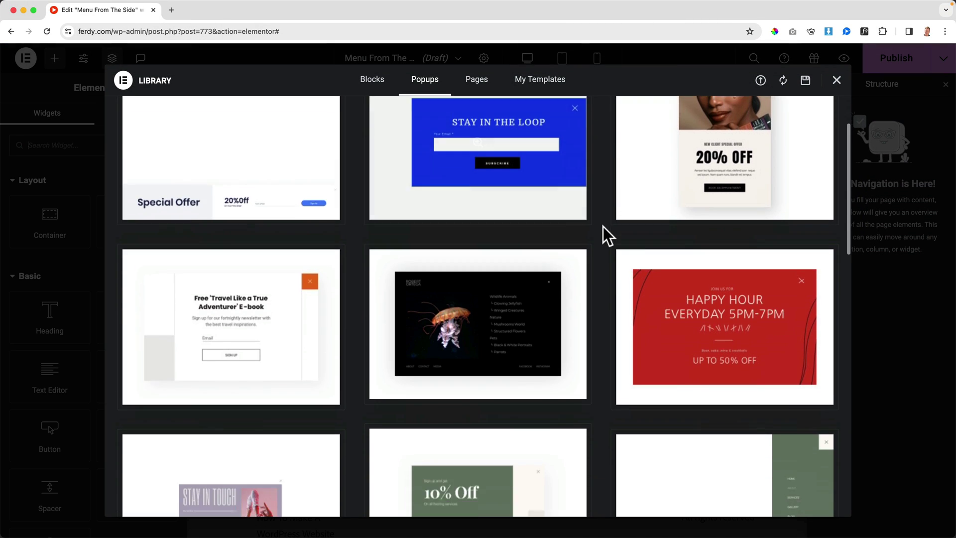
scroll(590, 232, "down", 10)
scroll(234, 242, "up", 6)
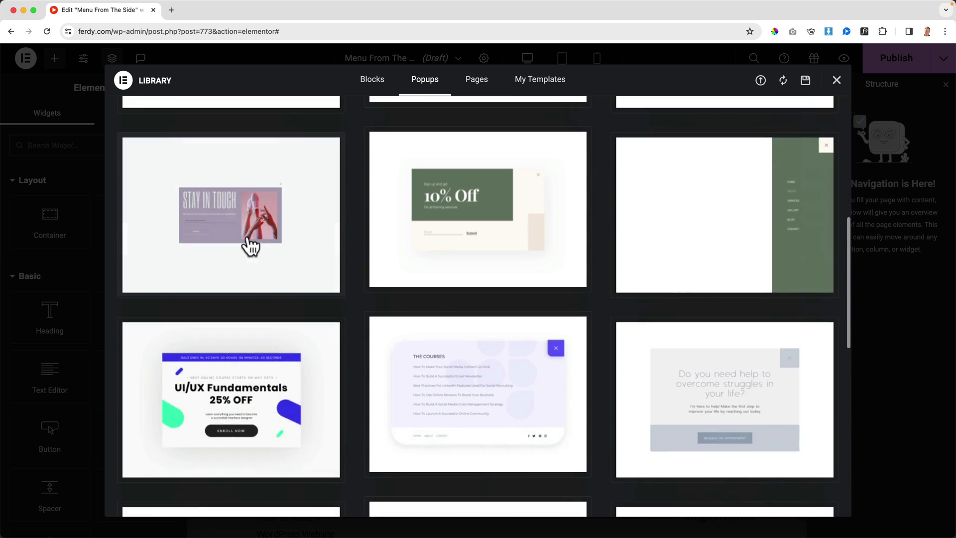
scroll(251, 245, "up", 5)
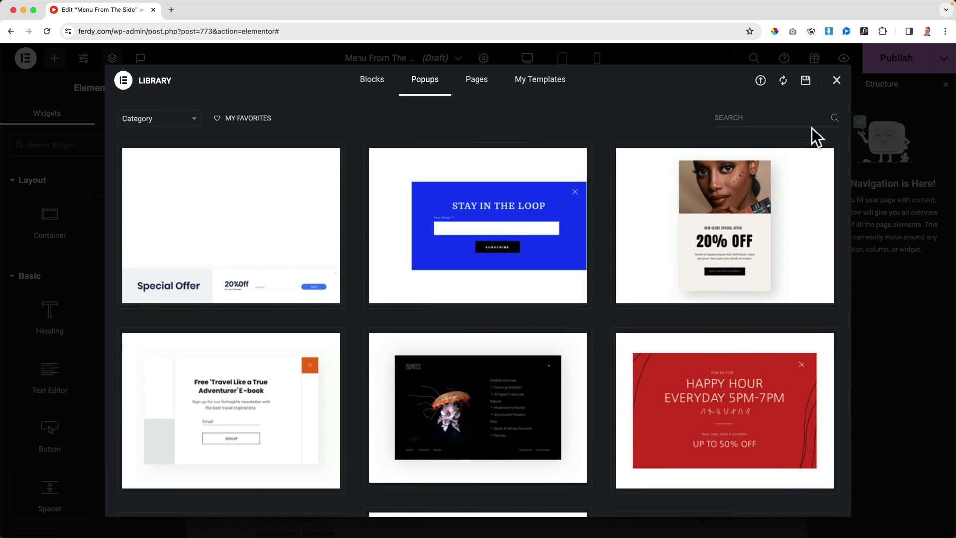
left_click(837, 81)
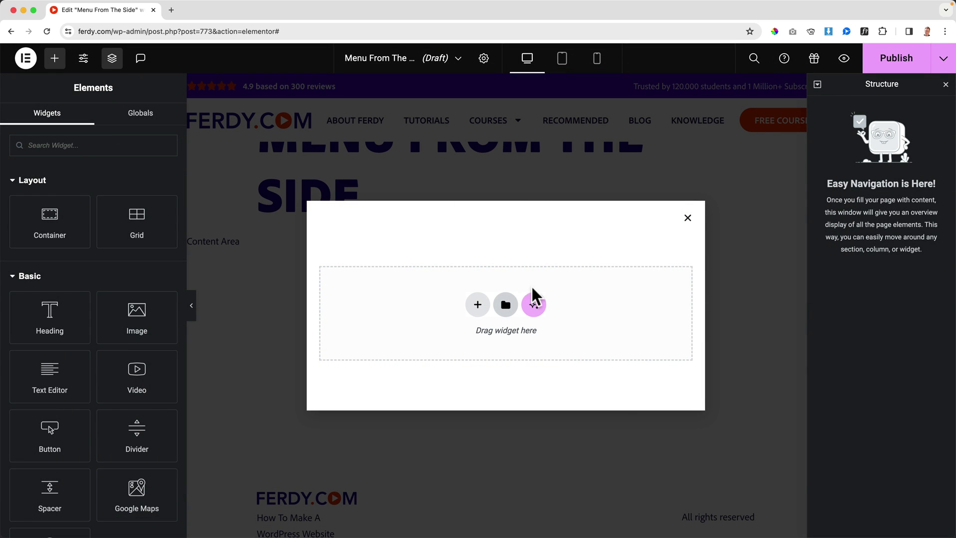
left_click(946, 86)
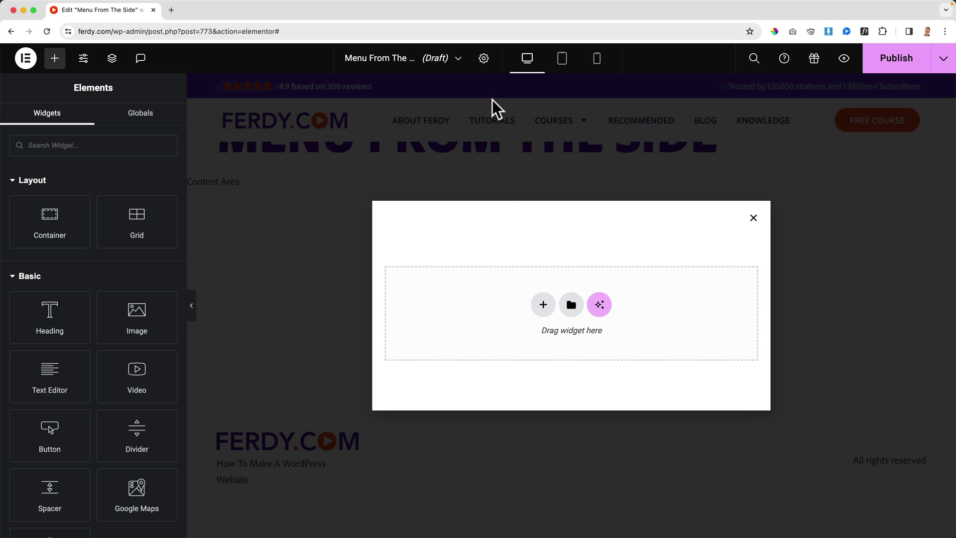
Step: Align the popup to the right, 600 px wide, with Fit To Screen height
left_click(484, 60)
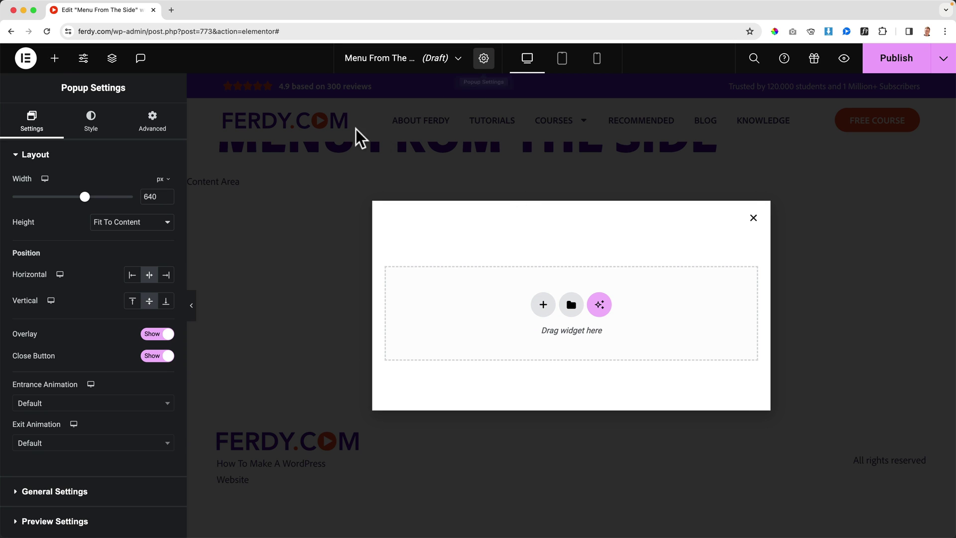
left_click(167, 276)
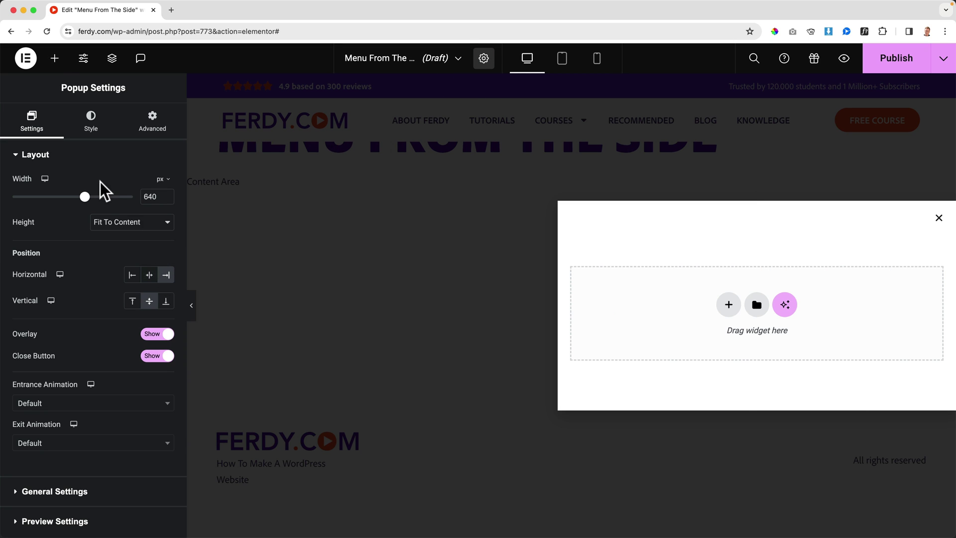
left_click_drag(84, 204, 75, 204)
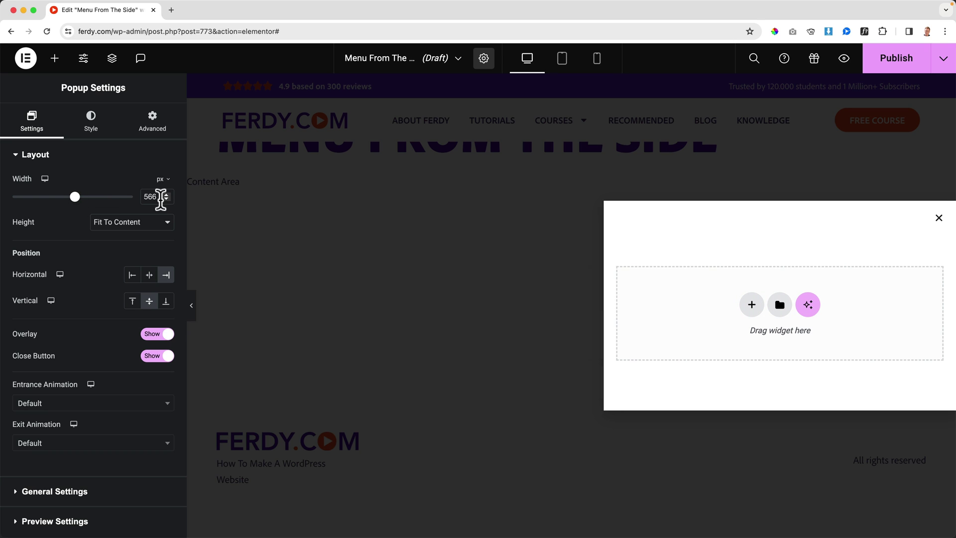
double_click(149, 197)
type("600")
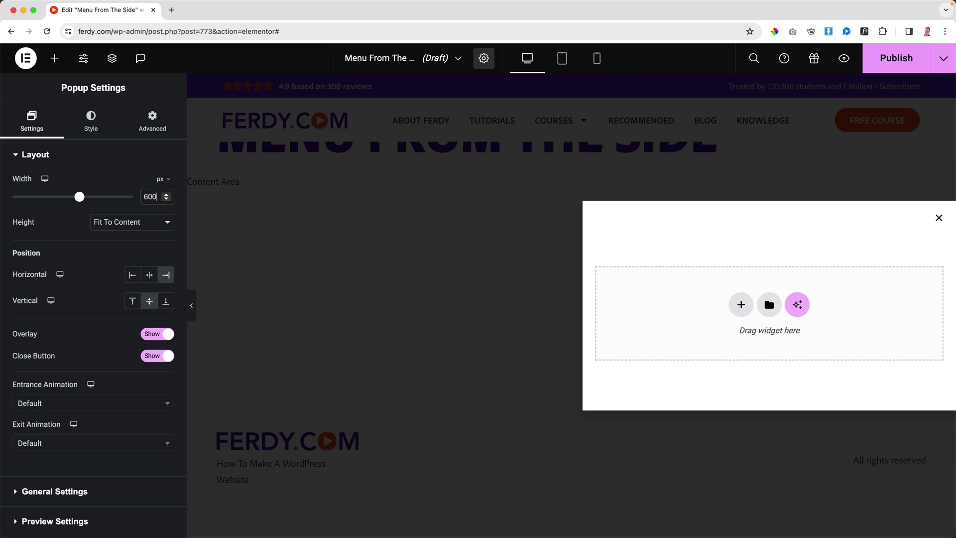
left_click(122, 222)
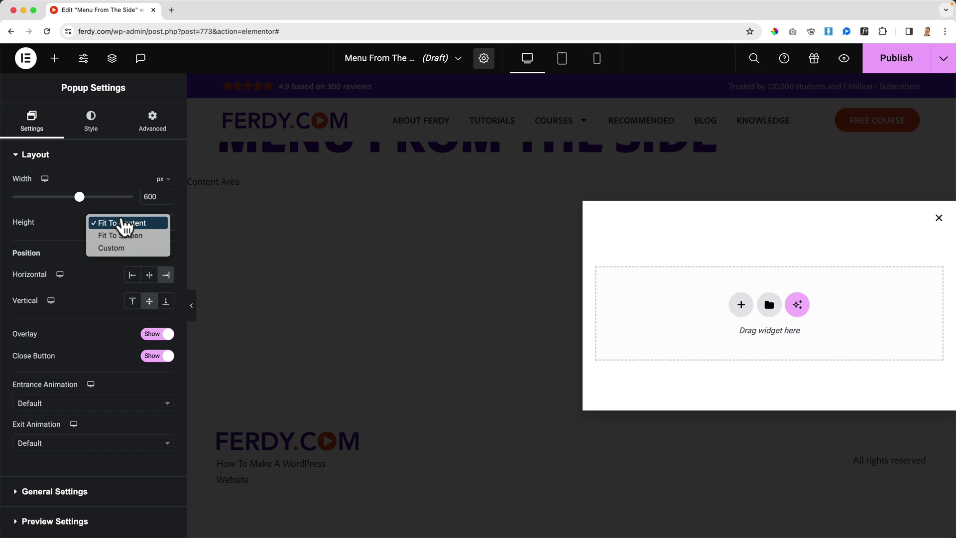
left_click(132, 236)
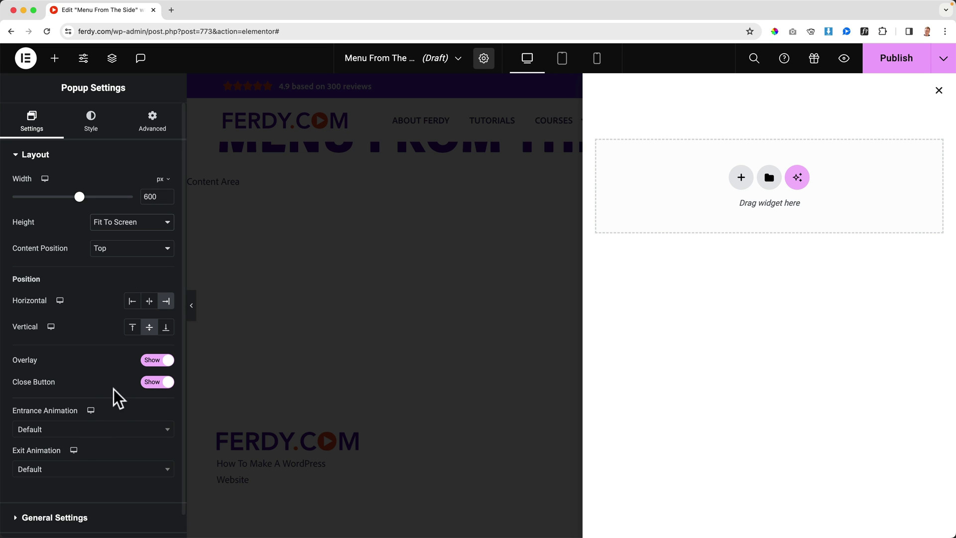
Step: Give the popup Fade In Left entrance and Fade Out Left exit animations over 0.5 s
left_click(66, 429)
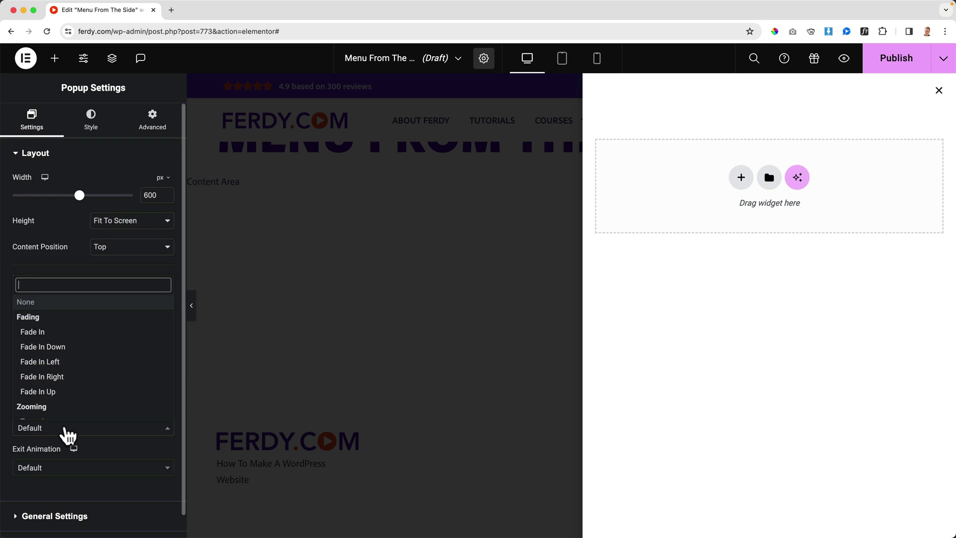
left_click(61, 365)
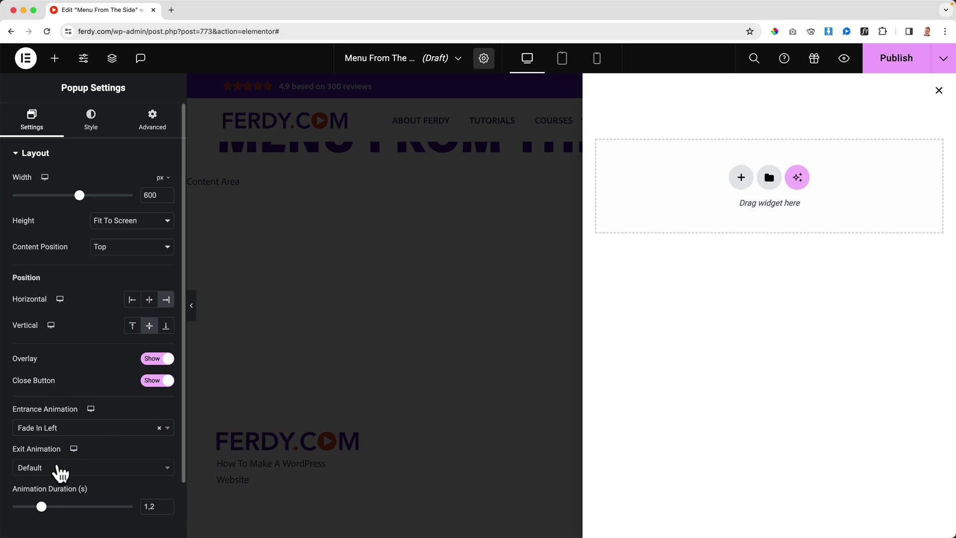
left_click(60, 468)
left_click(58, 403)
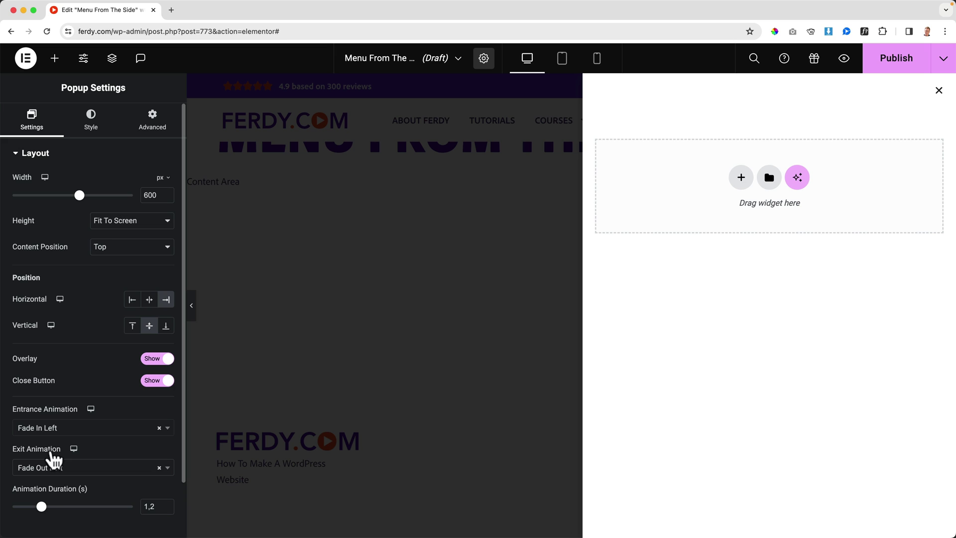
scroll(118, 445, "down", 3)
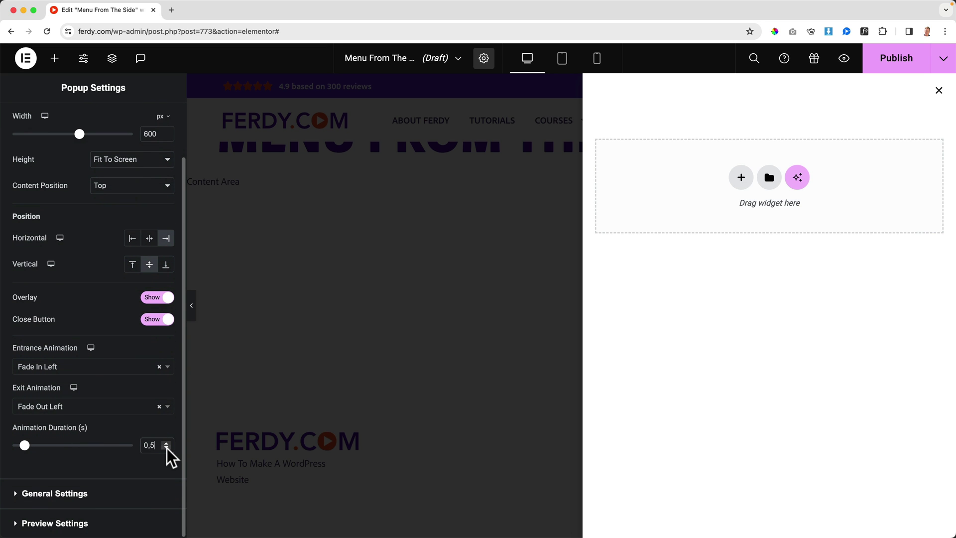
left_click(66, 496)
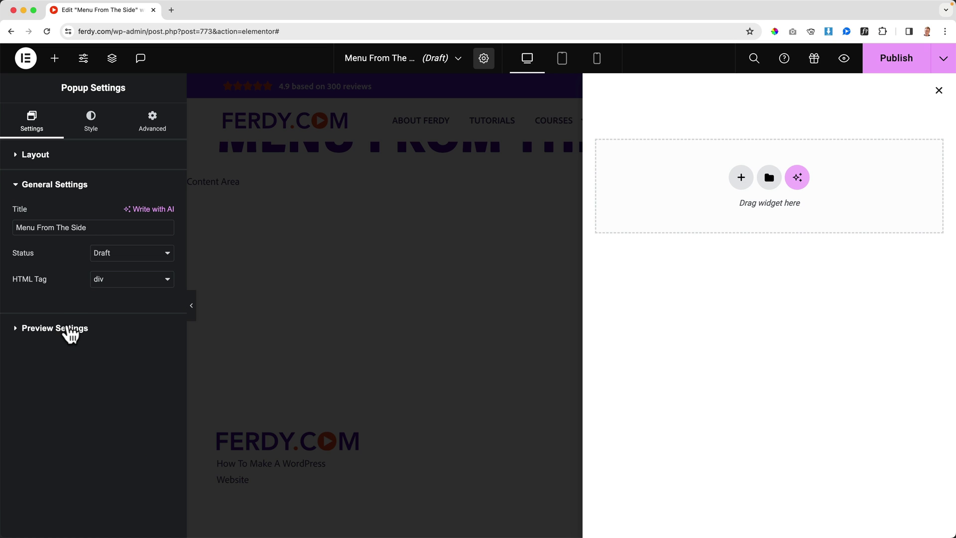
left_click(70, 330)
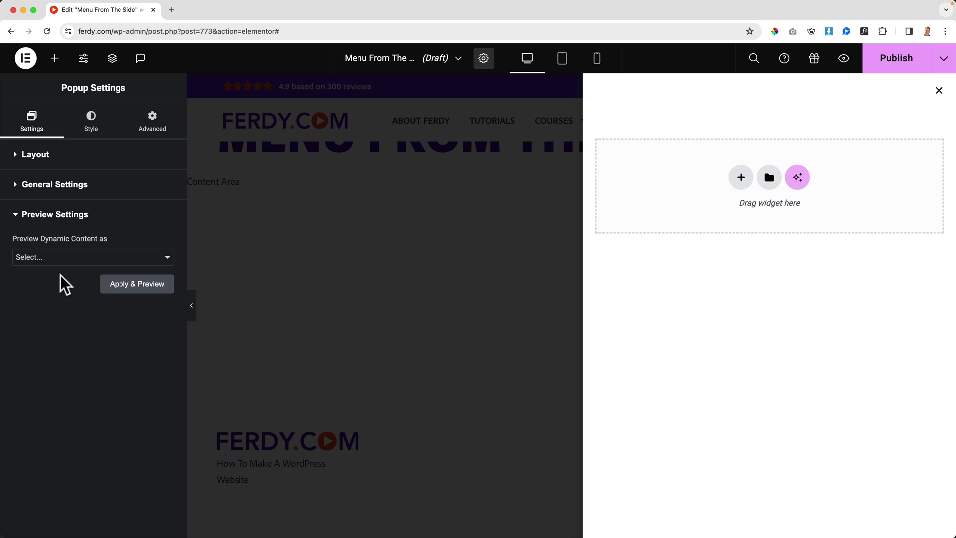
left_click(45, 164)
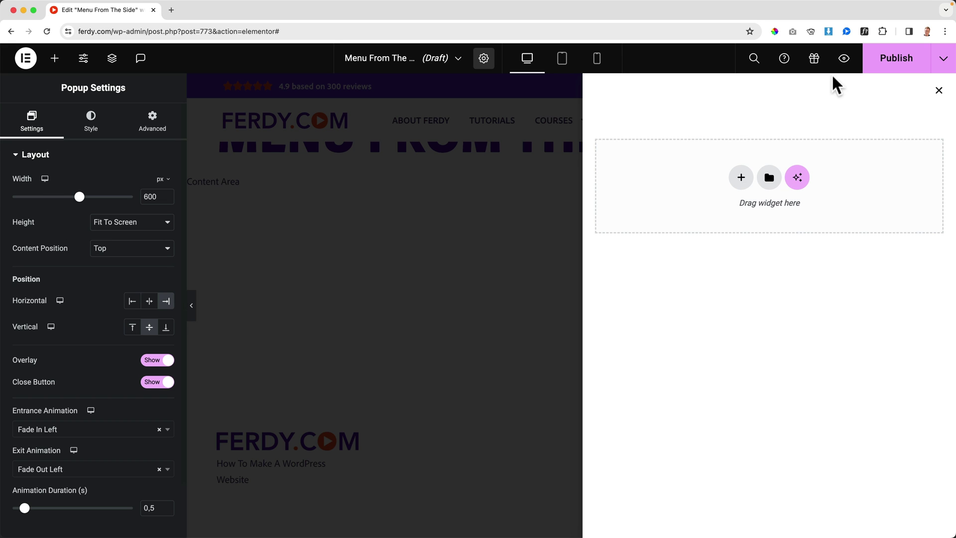
Step: Publish the popup, saving without display conditions or triggers
left_click(890, 71)
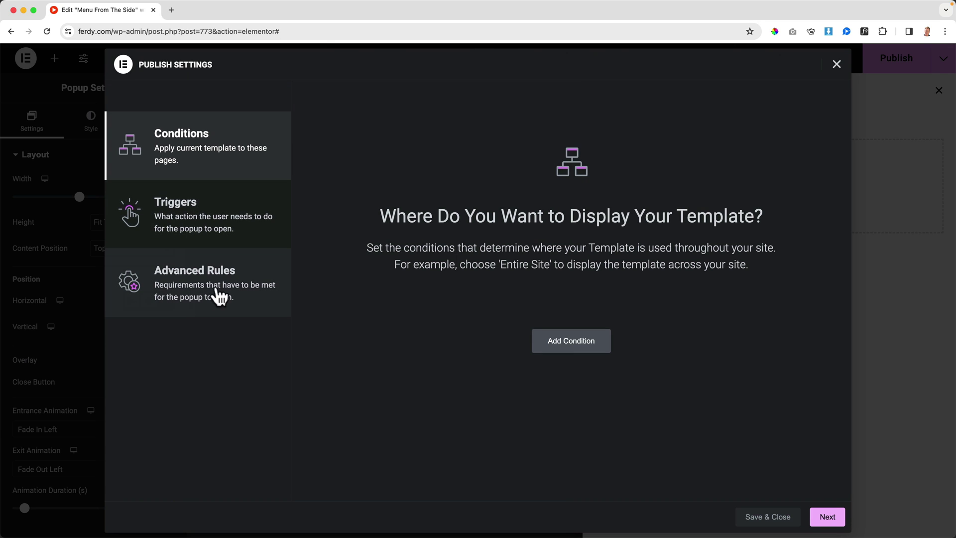
left_click(771, 522)
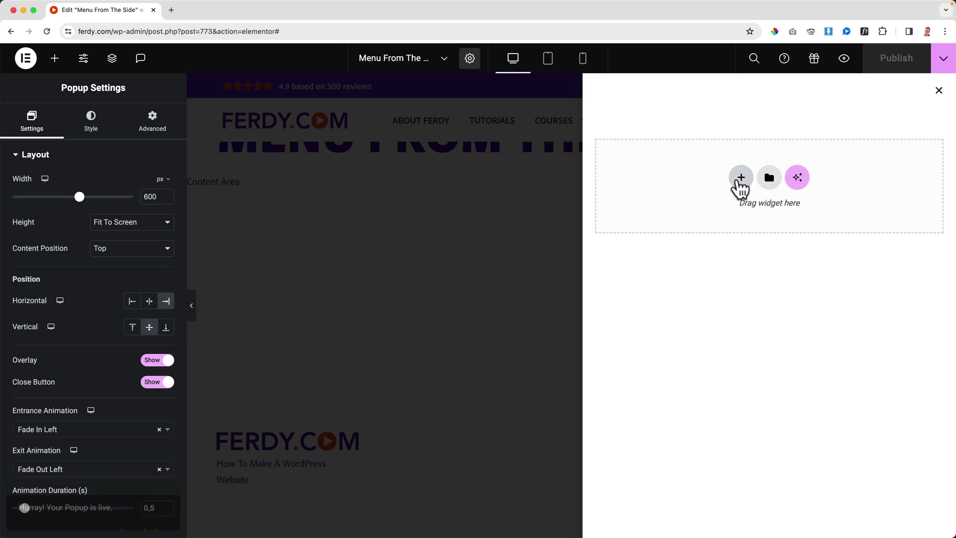
Step: Add an empty single-column Flexbox container to the popup
left_click(739, 181)
left_click(730, 219)
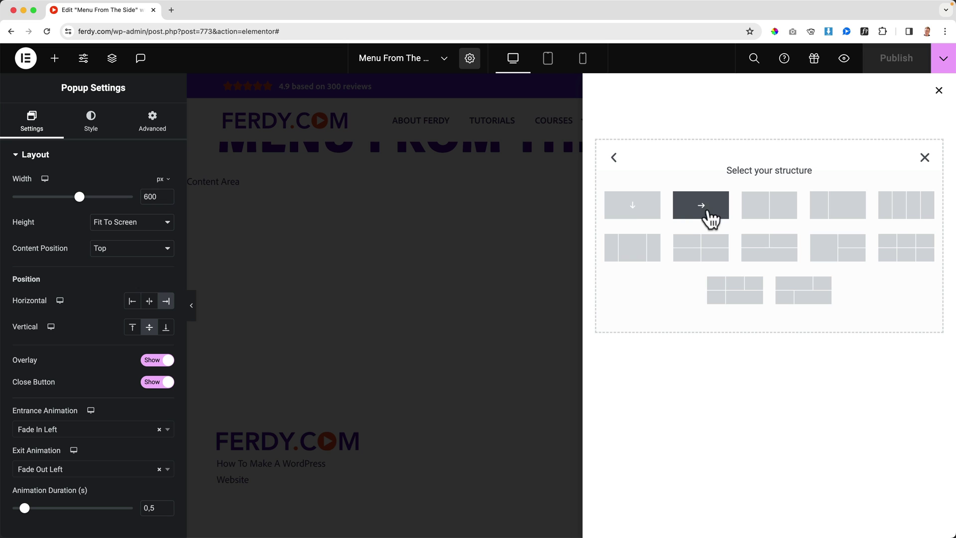
left_click(639, 212)
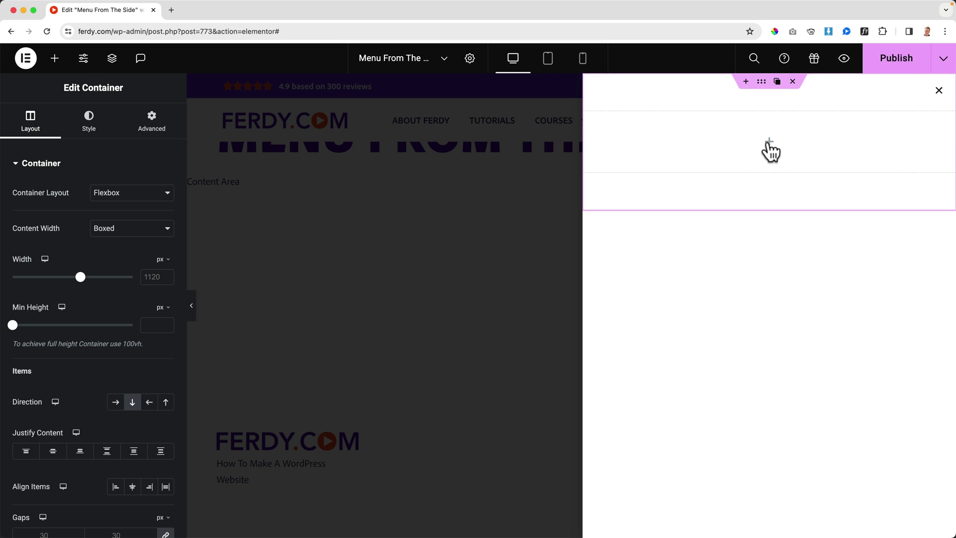
Step: Search widgets for 'menu' and drop the WordPress Menu widget into the container
left_click(55, 57)
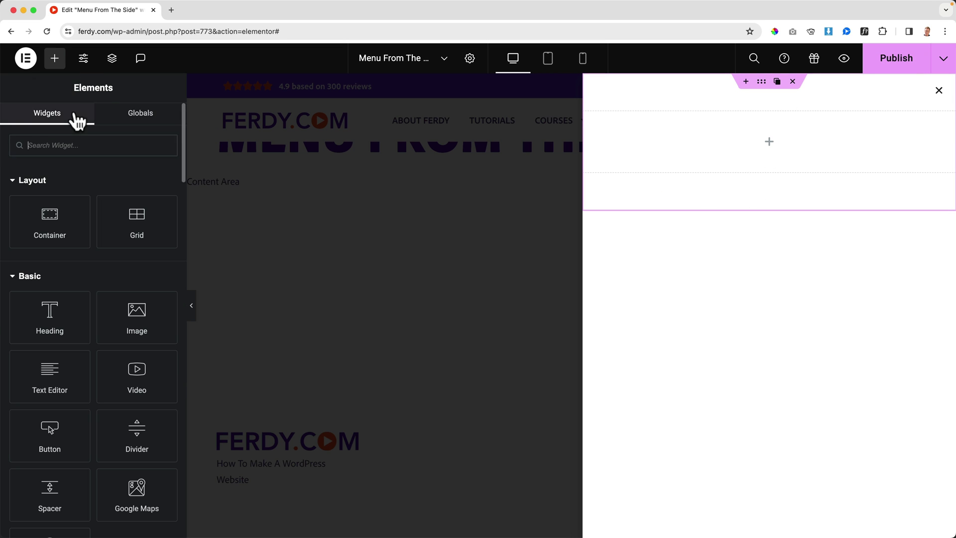
type("menu")
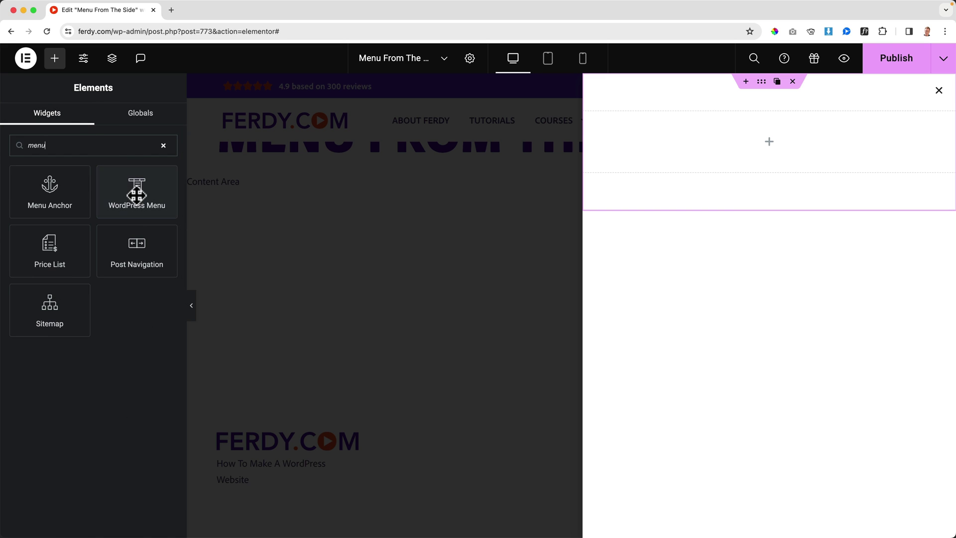
left_click_drag(136, 194, 751, 161)
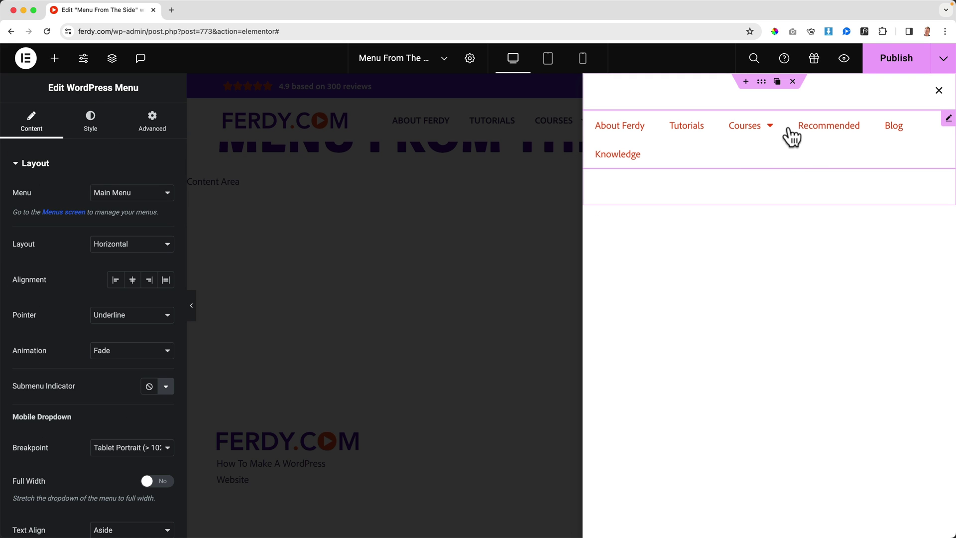
mouse_move(738, 135)
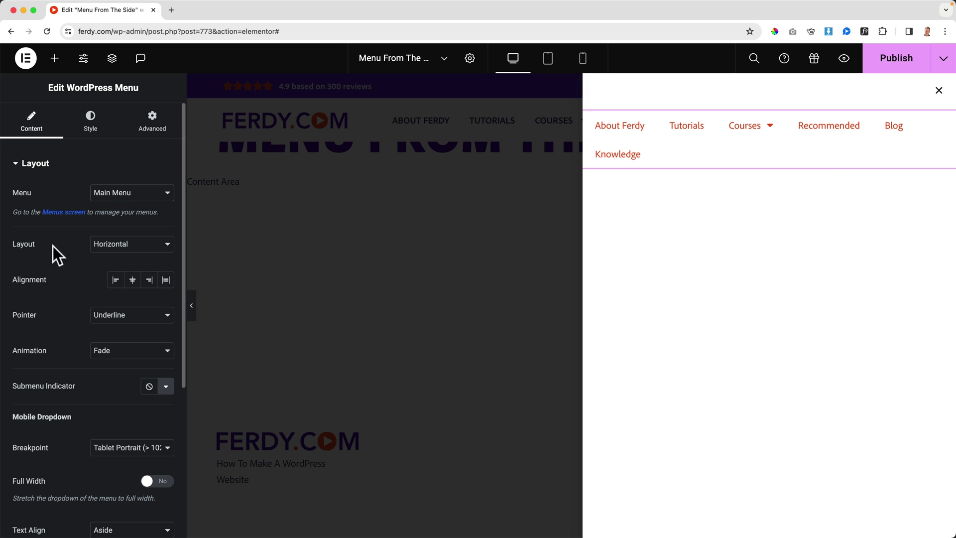
Step: Set the menu to Vertical layout, Center alignment, and a Background hover pointer
left_click(134, 251)
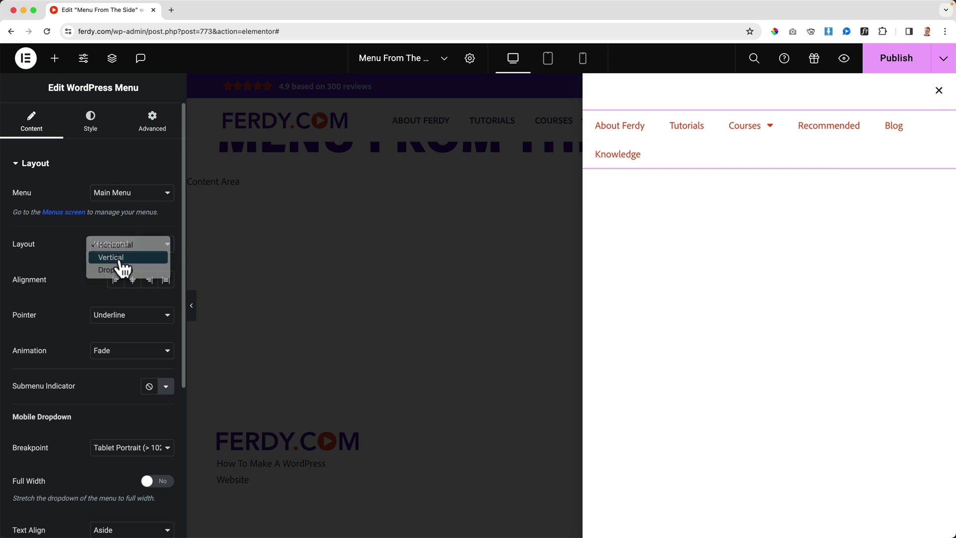
left_click(119, 259)
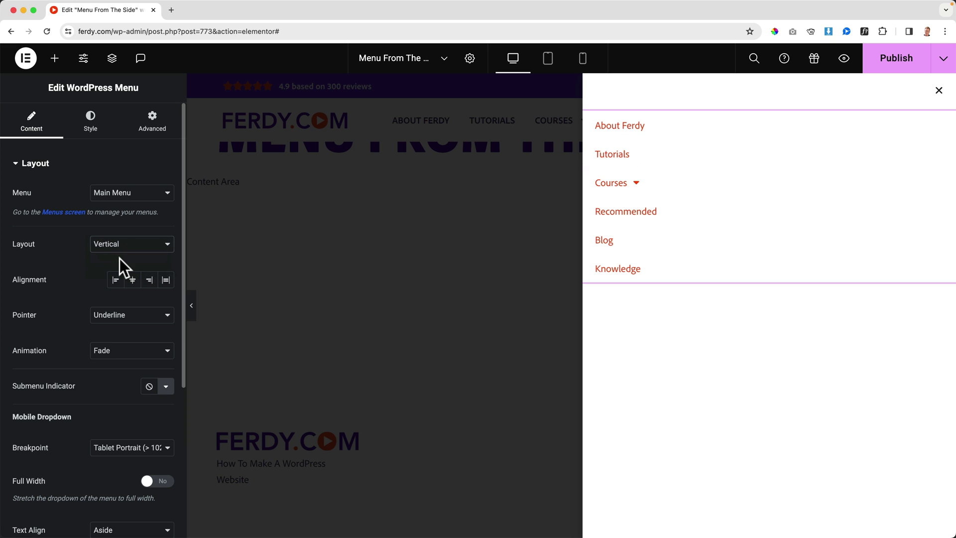
left_click(133, 282)
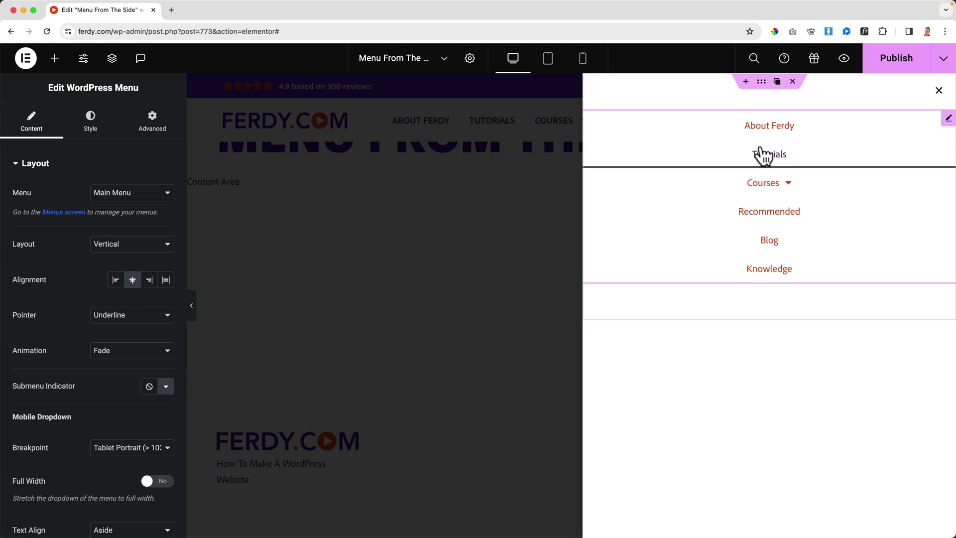
left_click(134, 315)
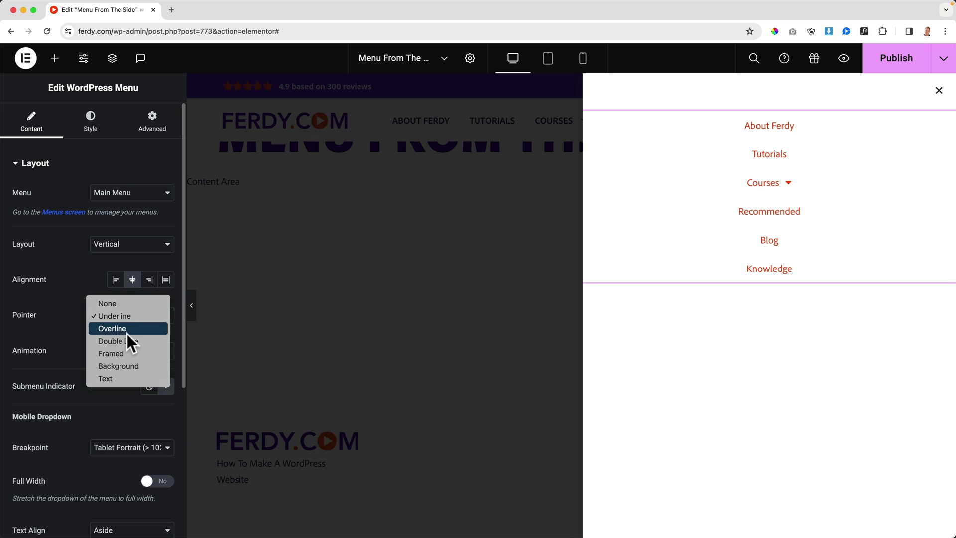
left_click(797, 192)
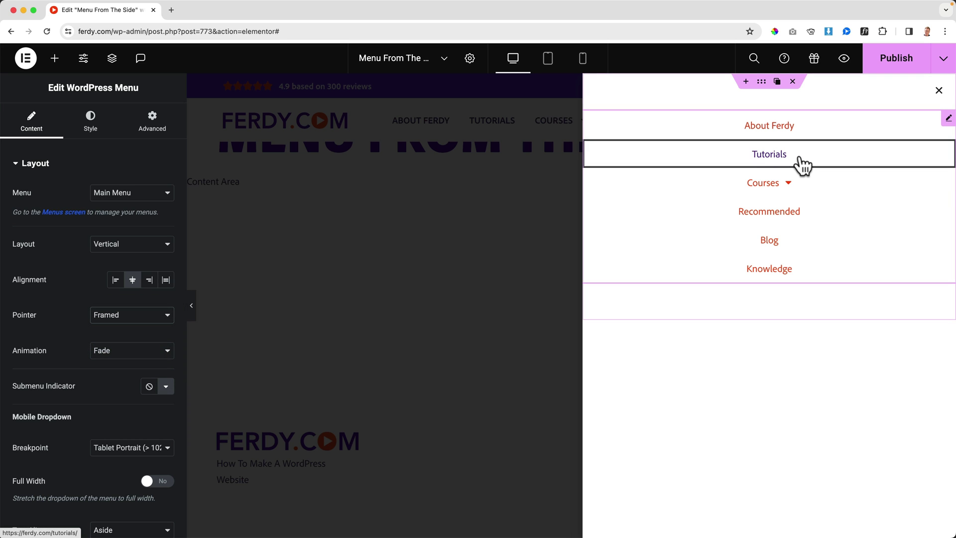
left_click(123, 319)
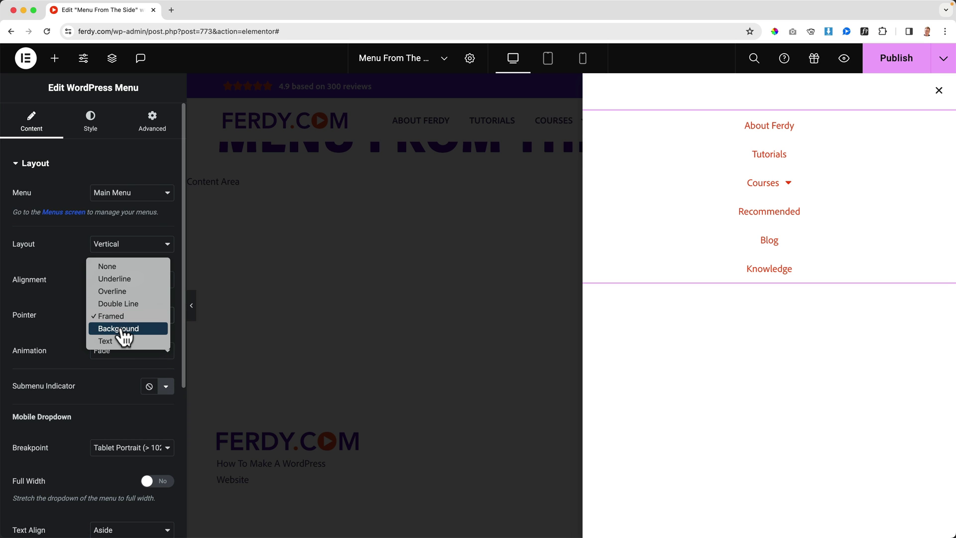
left_click(125, 331)
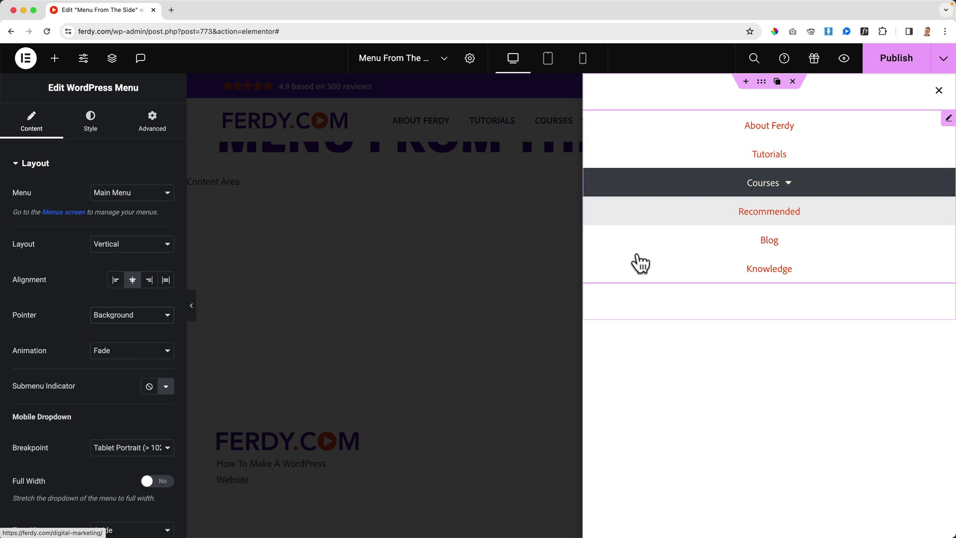
left_click(90, 134)
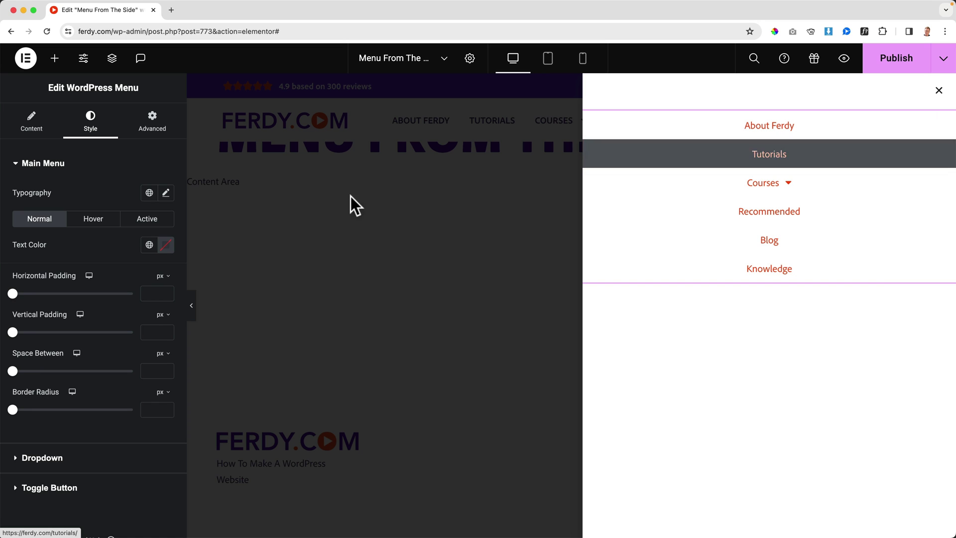
Step: Make the menu typography bold 700, uppercase, at 18 px
left_click(166, 194)
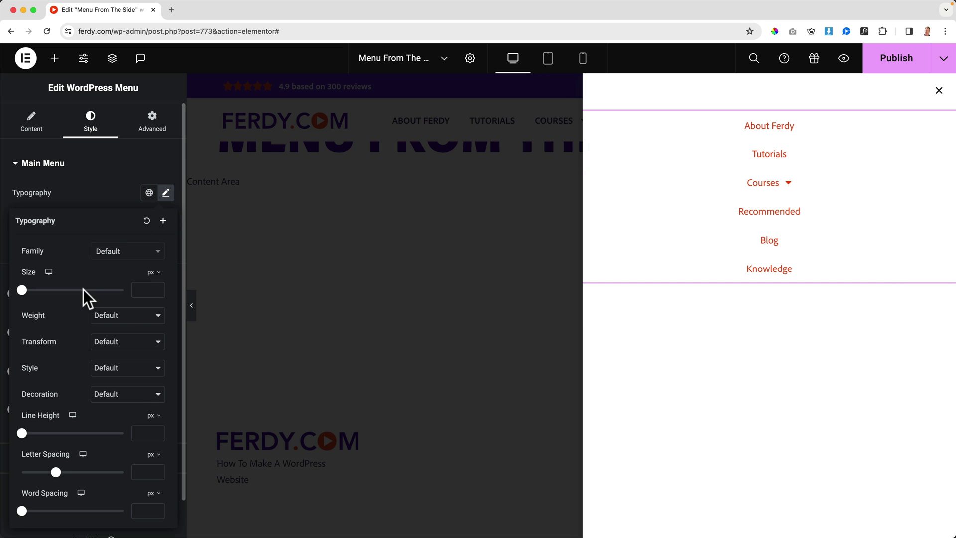
left_click(128, 324)
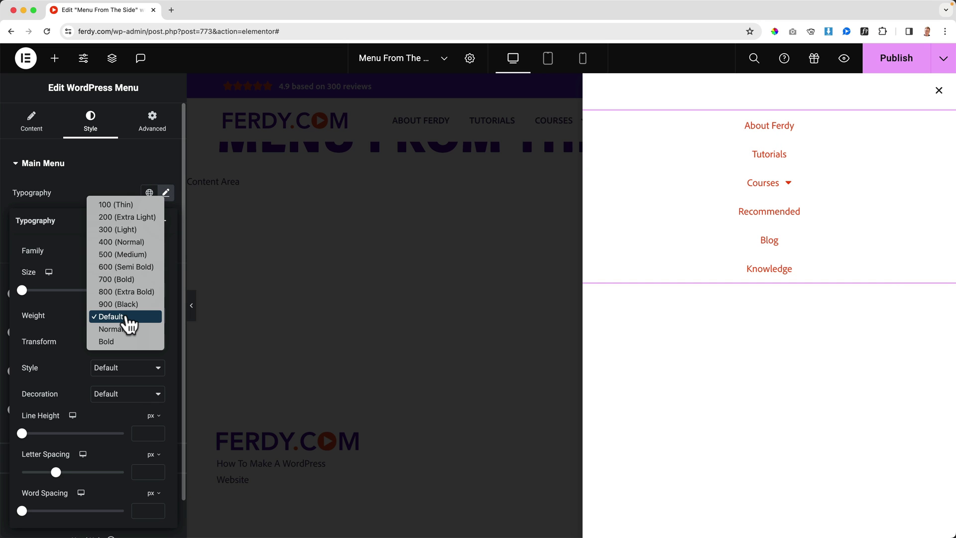
left_click(123, 282)
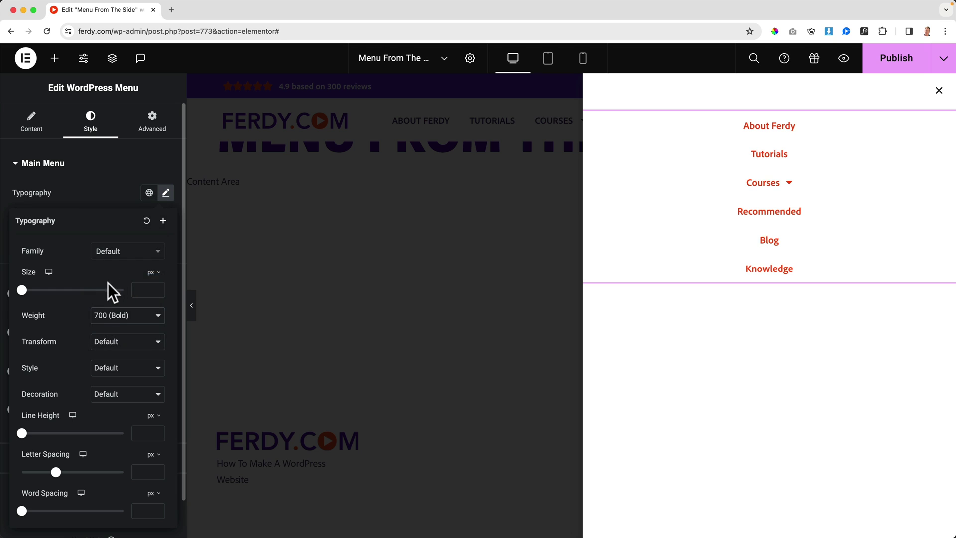
left_click(128, 349)
left_click(122, 355)
left_click_drag(22, 291, 33, 291)
left_click(142, 290)
key("Down")
key("Down")
key("Down")
key("Down")
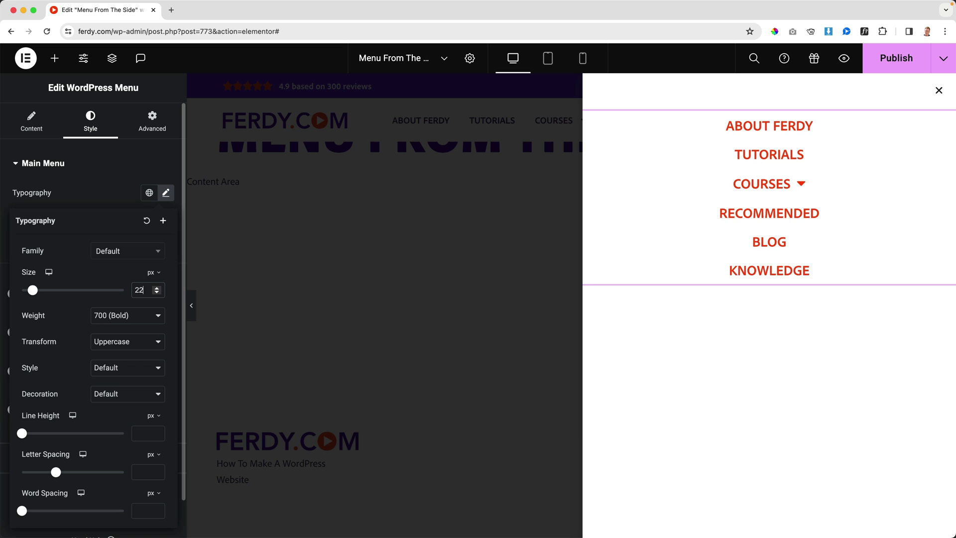
key("Down")
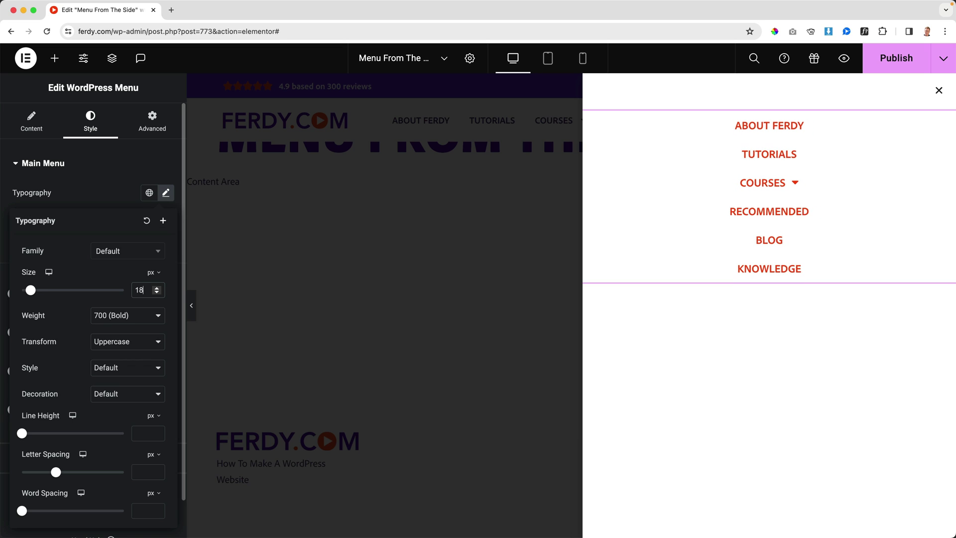
left_click(110, 206)
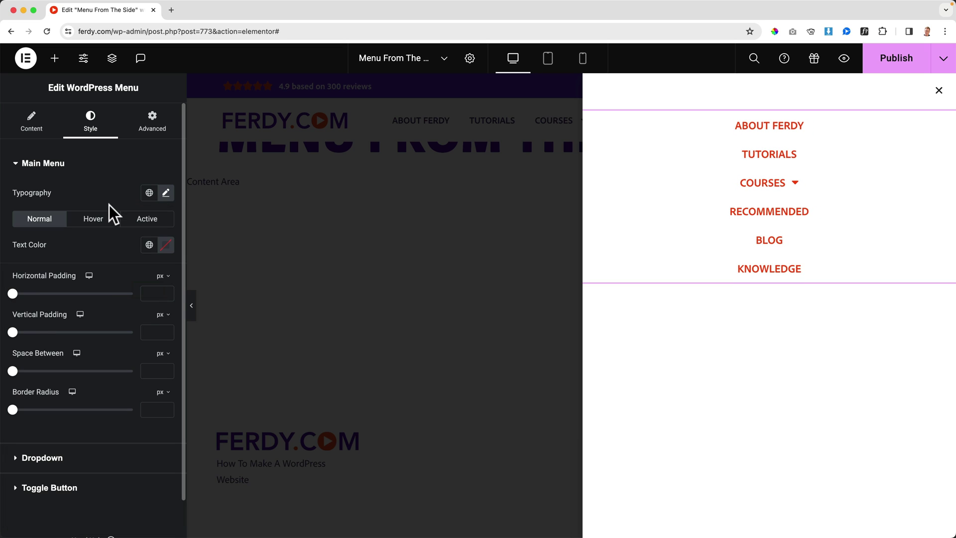
Step: Set the menu items' vertical padding to 20
key("Up")
key("Up")
key("Up")
key("Up")
key("Up")
key("Up")
key("Up")
key("Up")
key("Up")
key("Up")
key("Up")
key("Up")
key("Up")
key("Up")
key("Up")
key("Up")
key("Up")
key("Up")
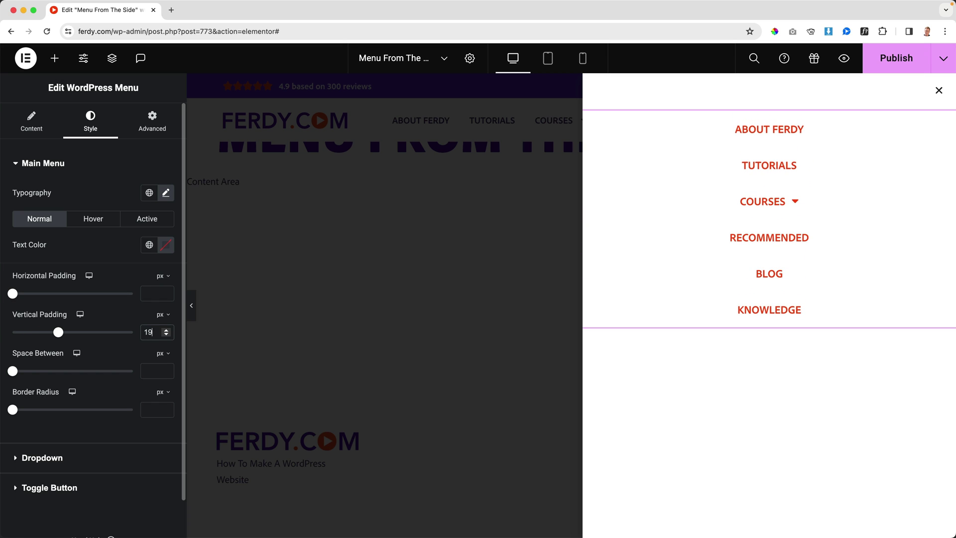
key("Up")
key("Up")
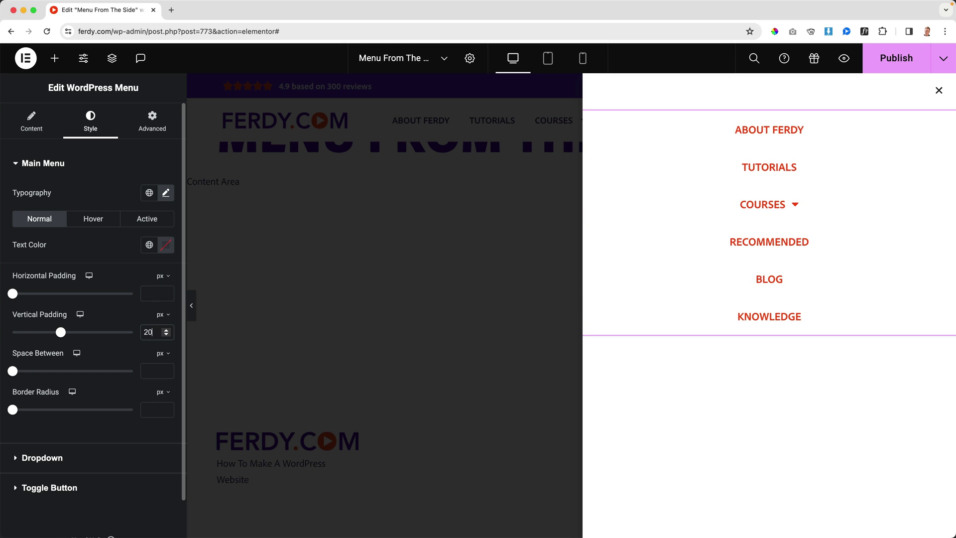
left_click(44, 460)
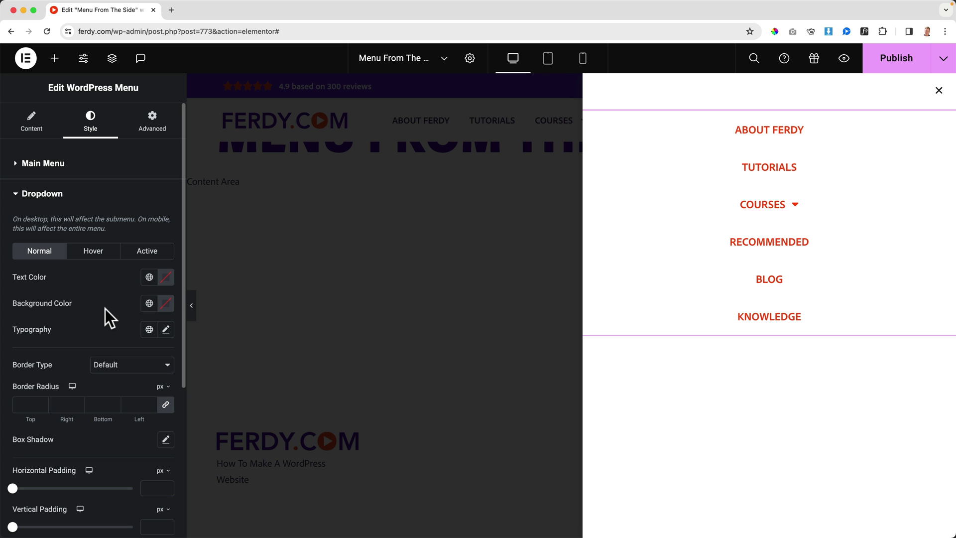
Step: Set the normal menu text colour to the global dark Text colour
scroll(105, 308, "down", 1)
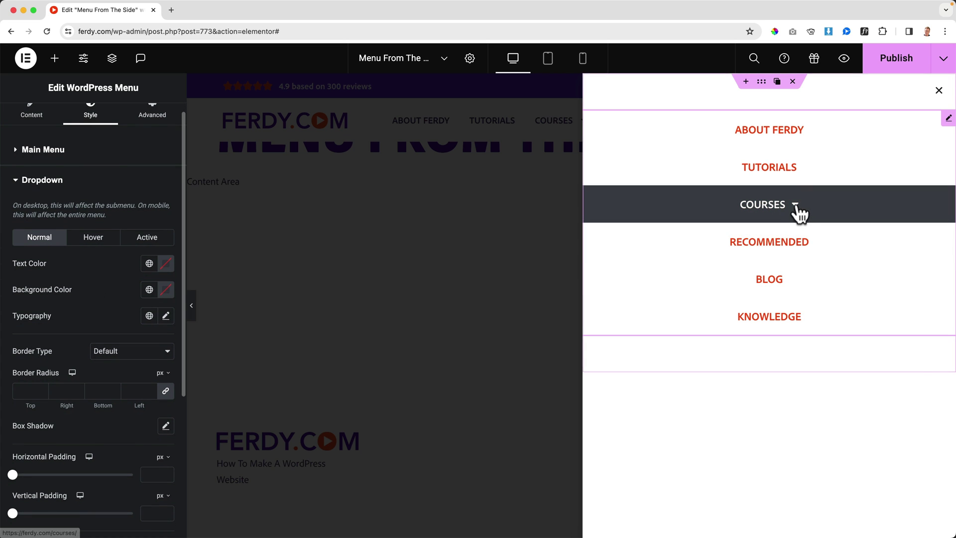
left_click(50, 183)
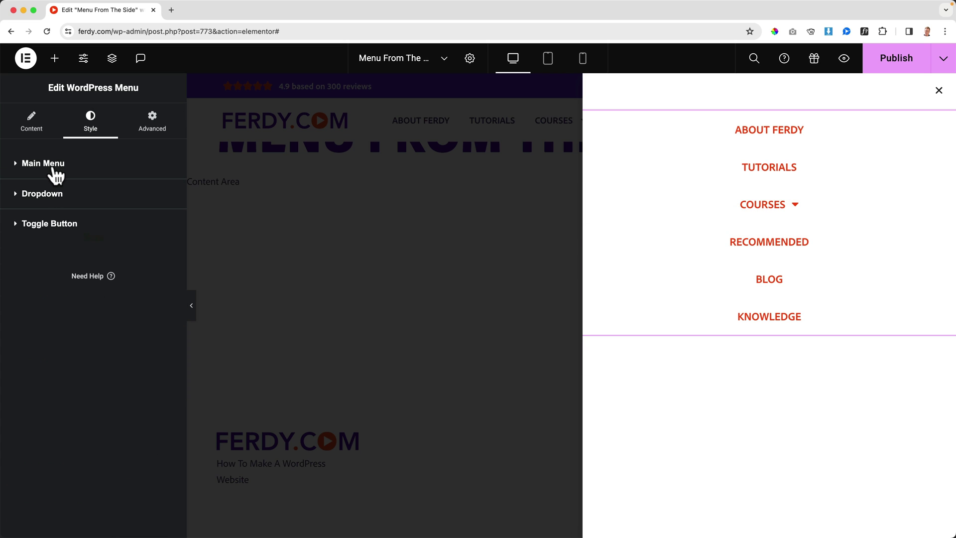
left_click(55, 170)
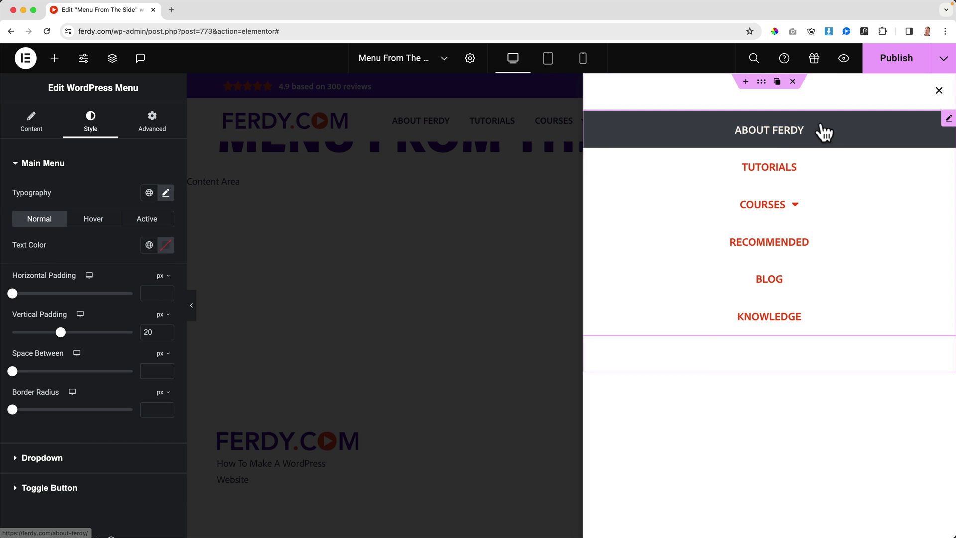
left_click(149, 245)
left_click(58, 352)
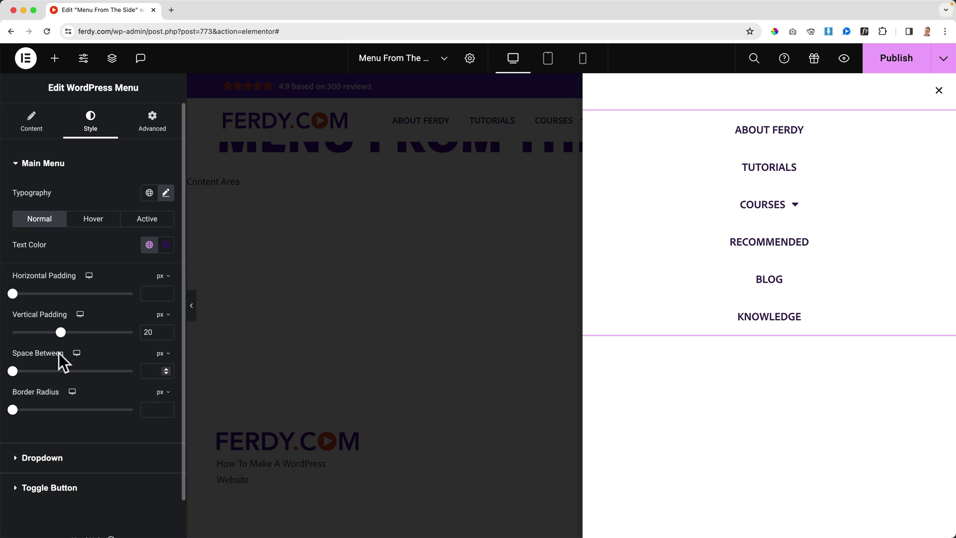
Step: Make the hover pointer colour the global red Primary colour
left_click(93, 221)
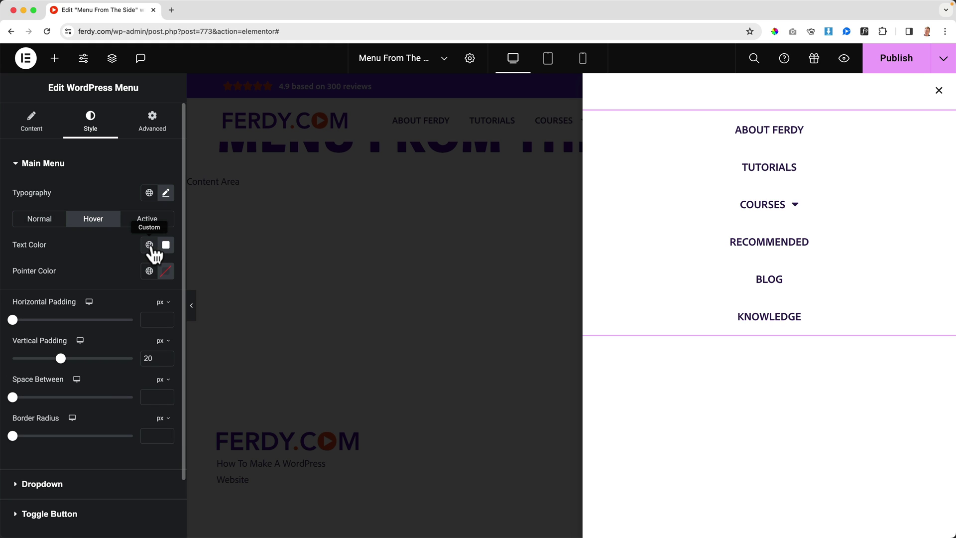
left_click(149, 271)
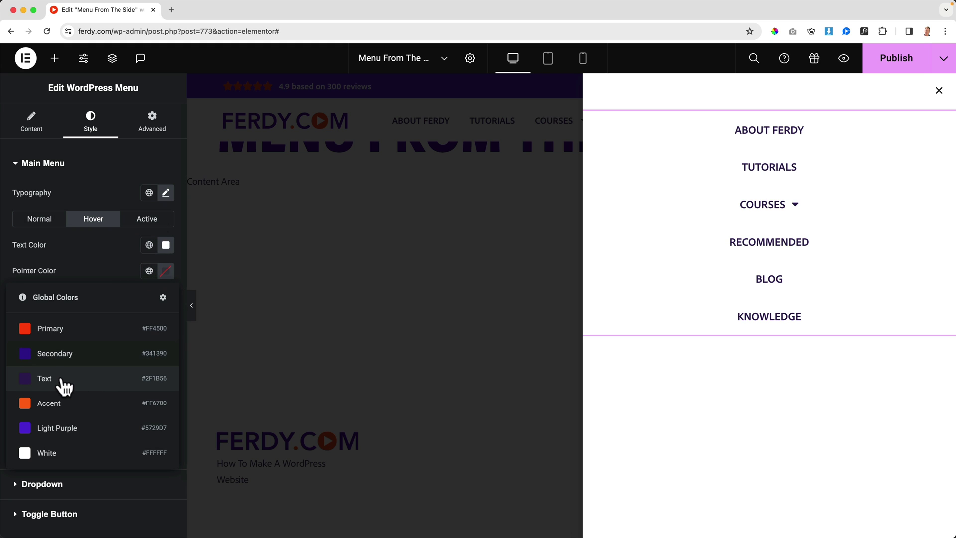
left_click(59, 428)
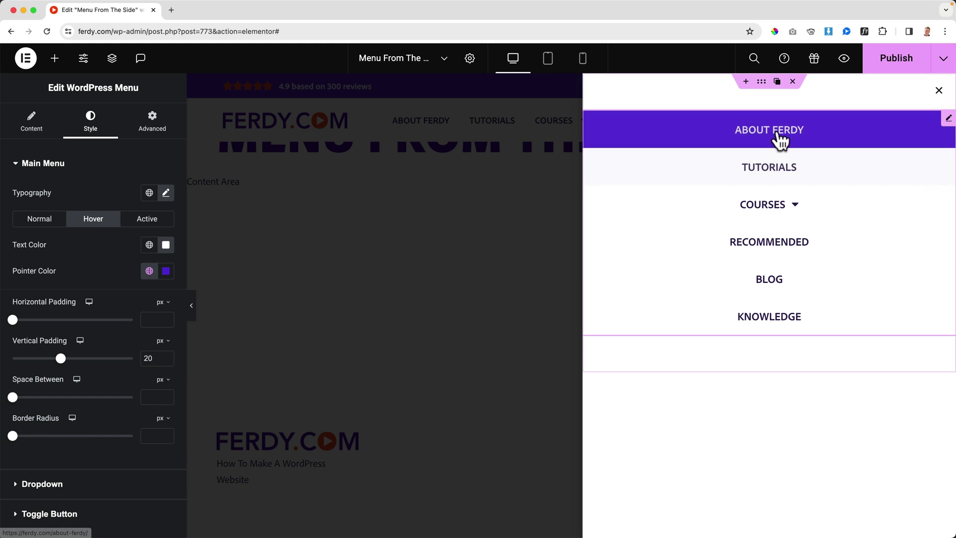
left_click(149, 271)
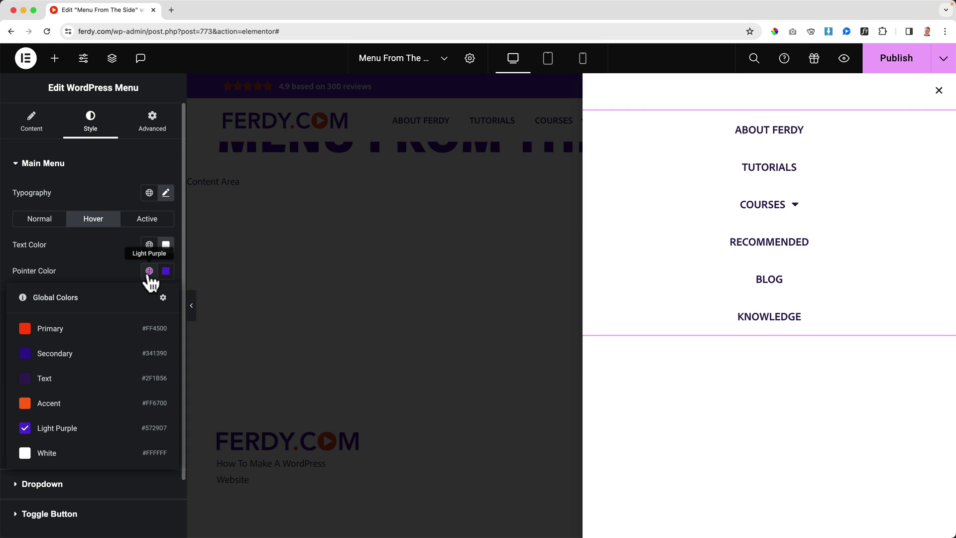
left_click(78, 337)
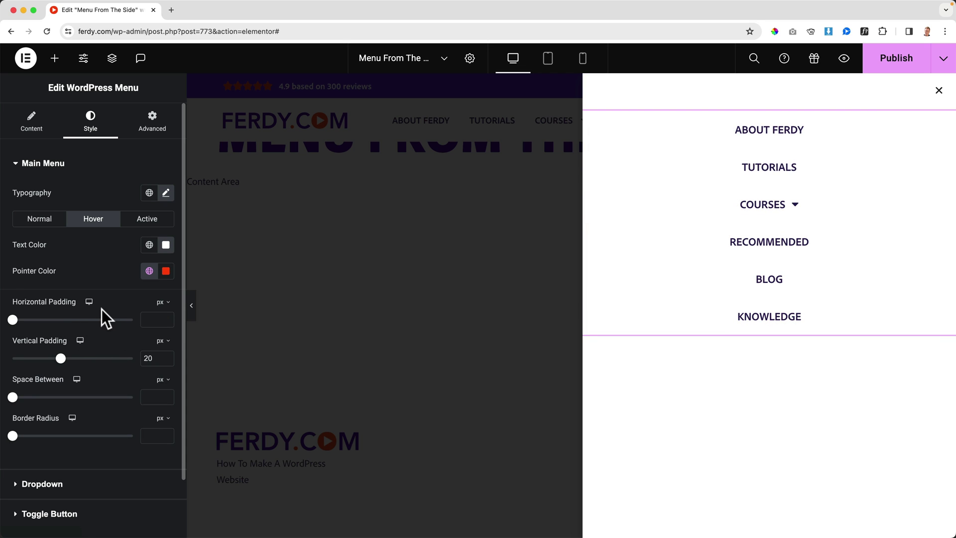
left_click(40, 219)
left_click(32, 123)
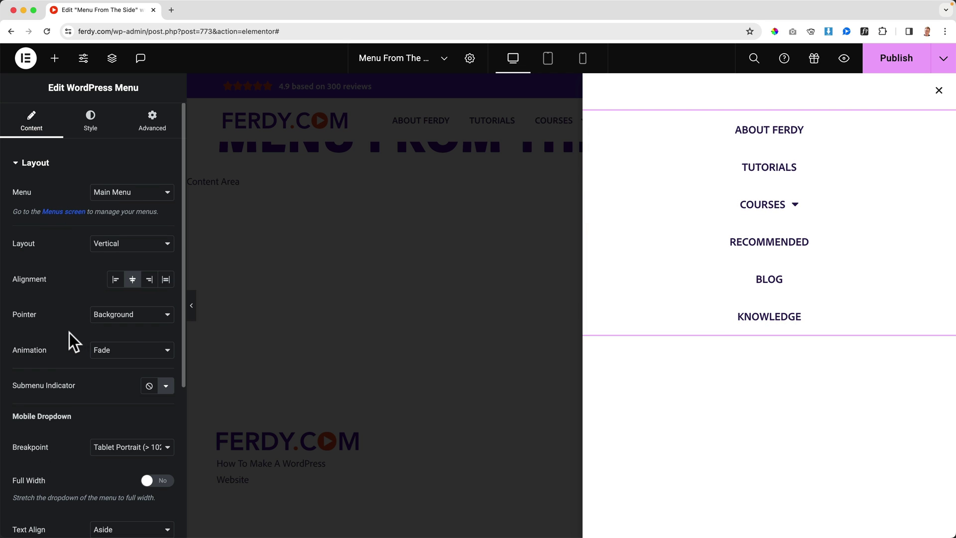
Step: Try the Grow hover animation for the menu items, then switch back to Fade
scroll(69, 333, "down", 1)
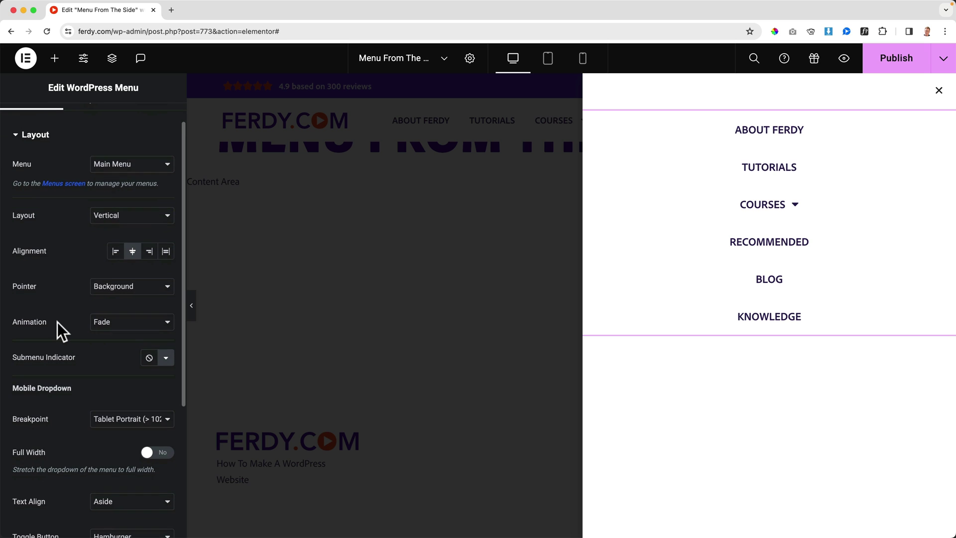
left_click(167, 322)
left_click(110, 339)
left_click(154, 324)
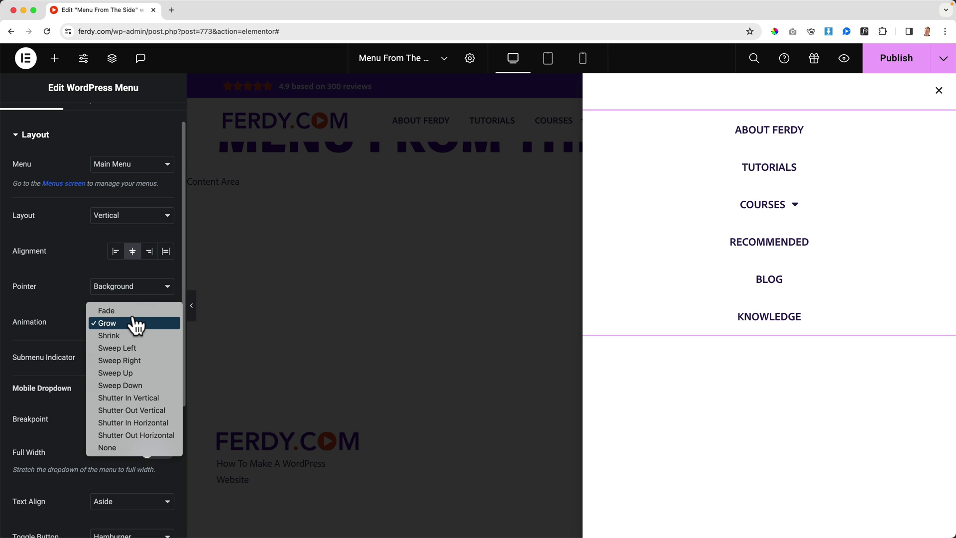
left_click(129, 310)
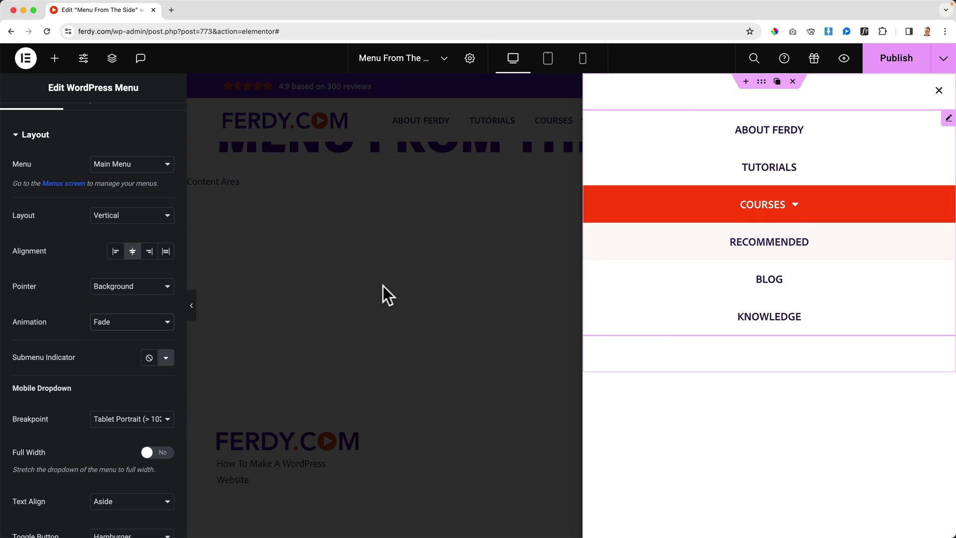
Step: Replace the arrow after COURSES with the Caret down icon as the submenu indicator
left_click(149, 358)
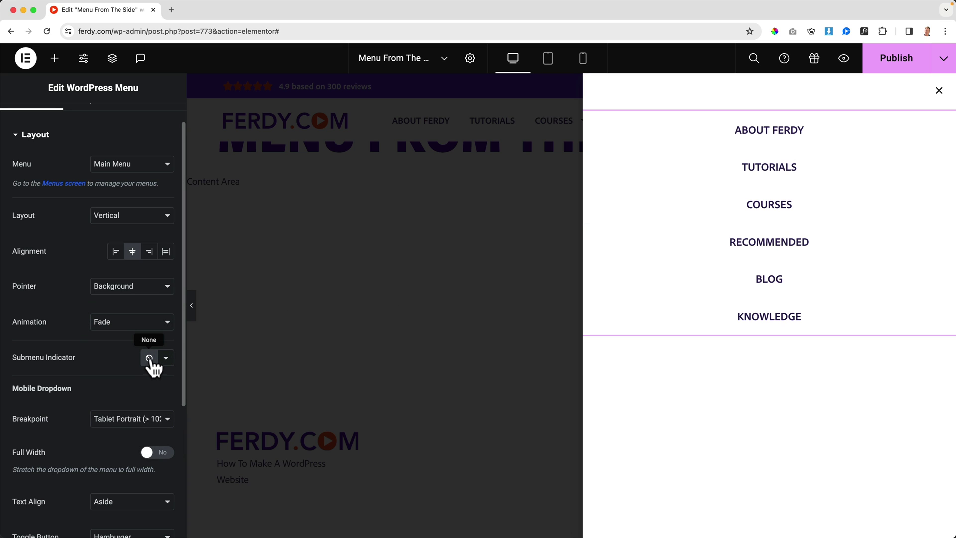
left_click(167, 358)
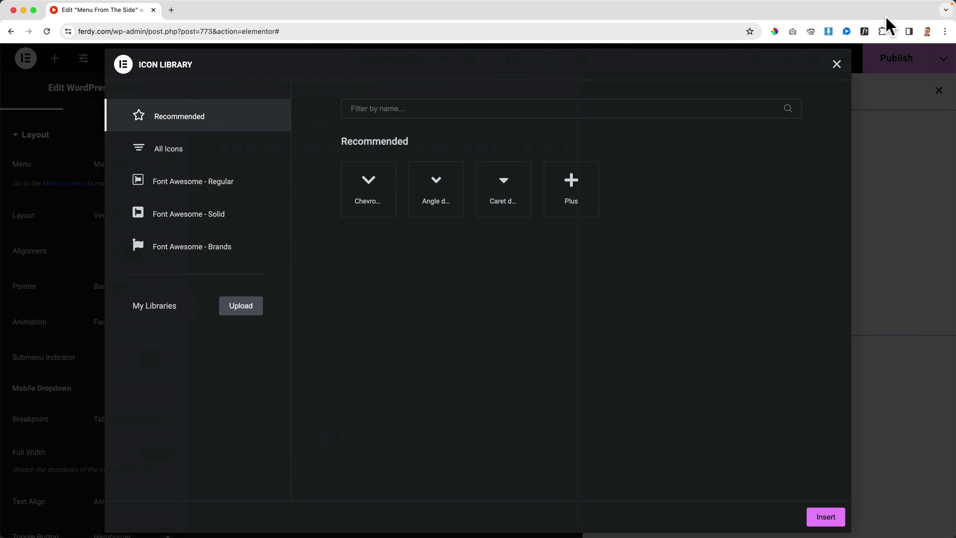
left_click(838, 66)
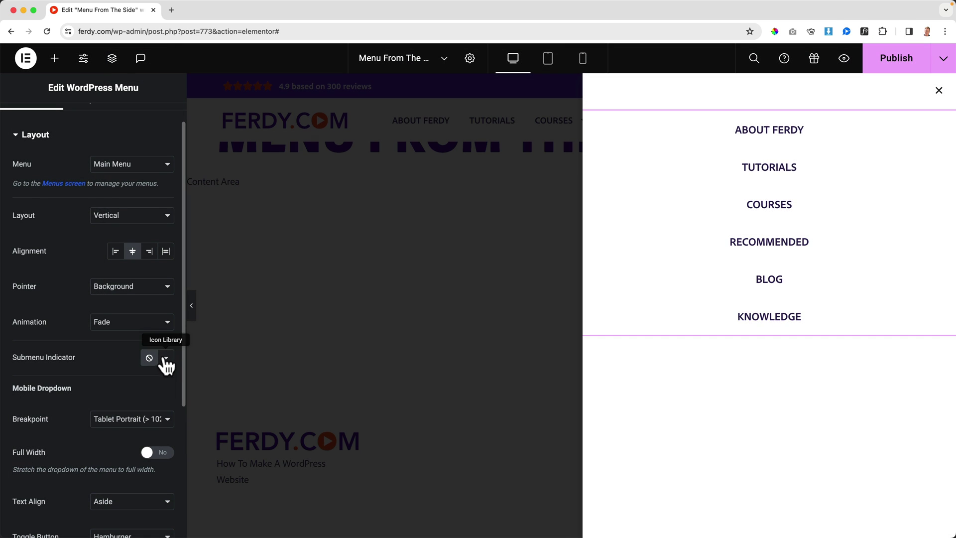
left_click(165, 356)
left_click(498, 191)
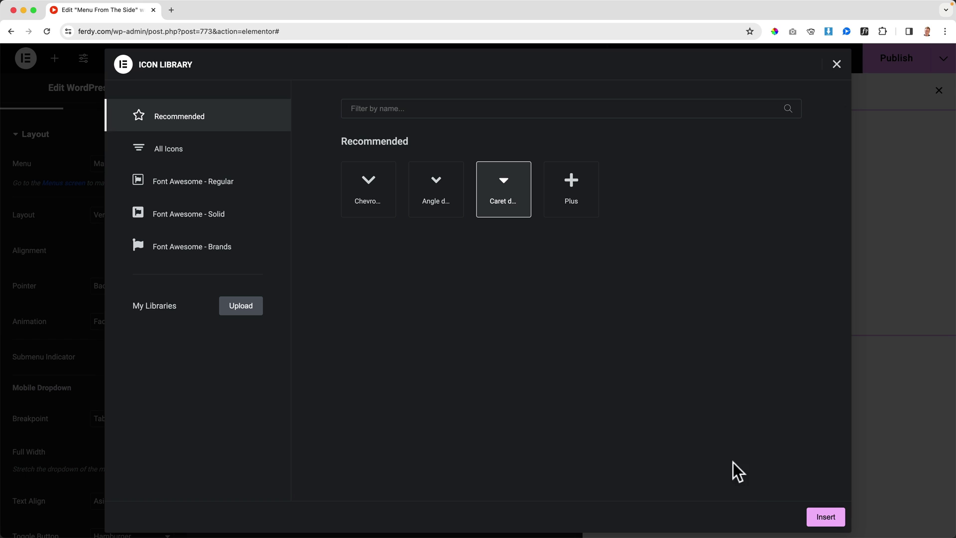
left_click(825, 518)
Step: Set the menu's mobile dropdown breakpoint to None
scroll(130, 365, "down", 3)
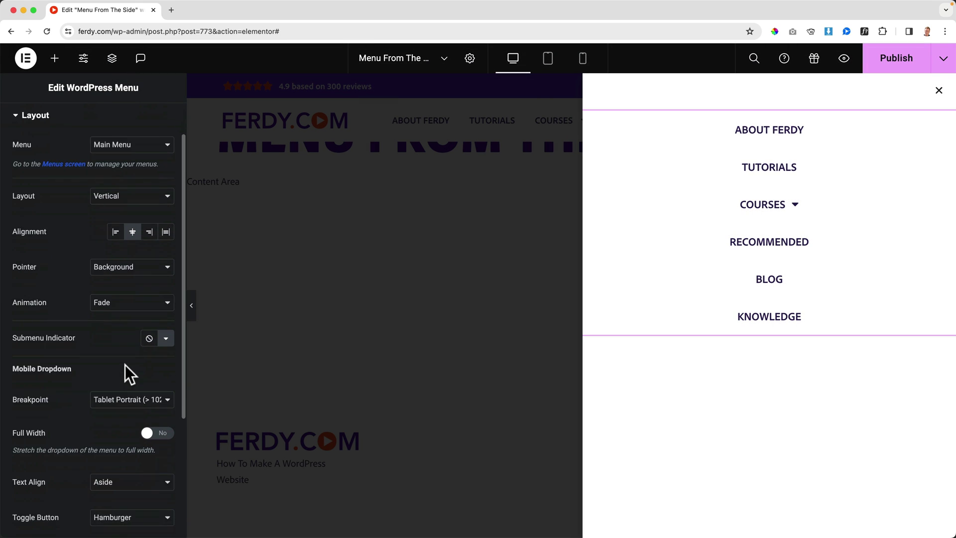
scroll(47, 321, "down", 3)
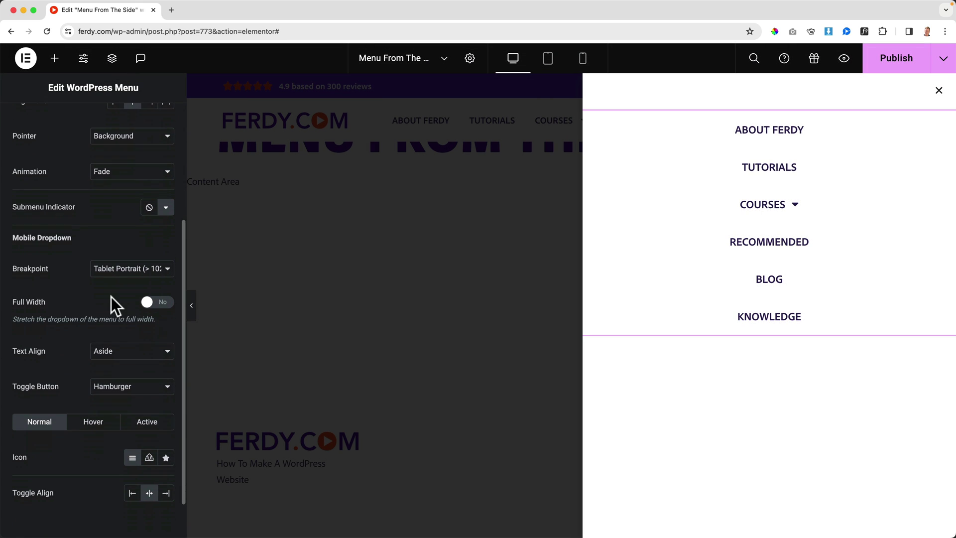
left_click(127, 271)
left_click(120, 283)
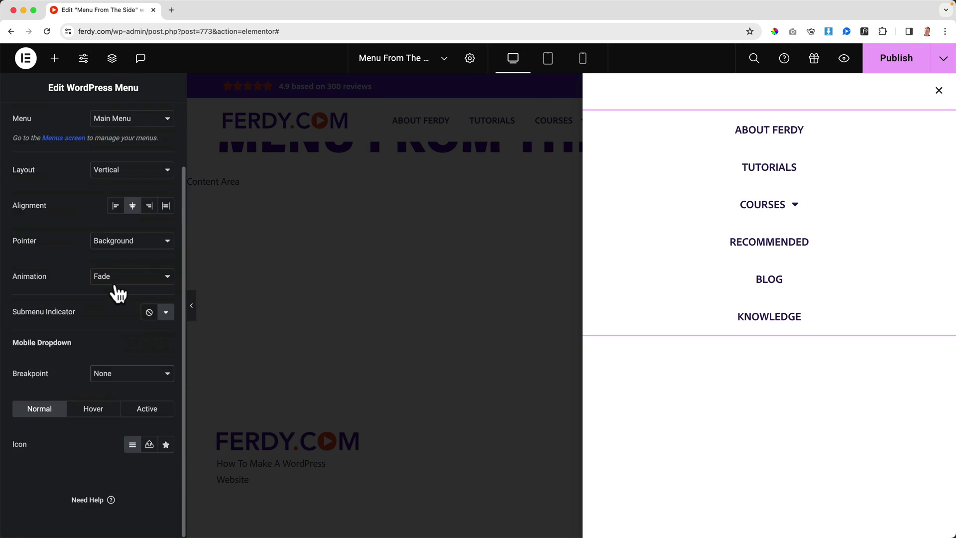
left_click(790, 220)
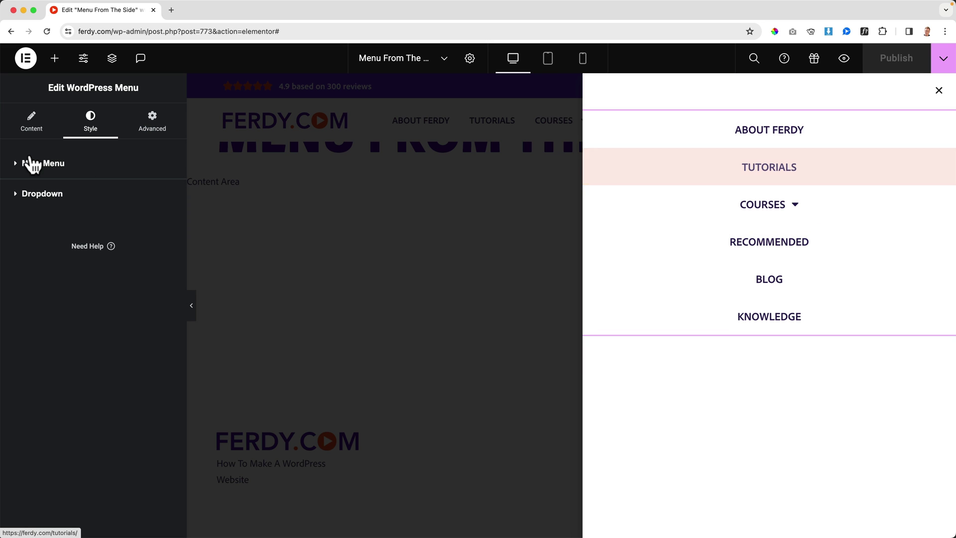
Step: Add a Button widget below KNOWLEDGE in the side menu and centre it
left_click(56, 59)
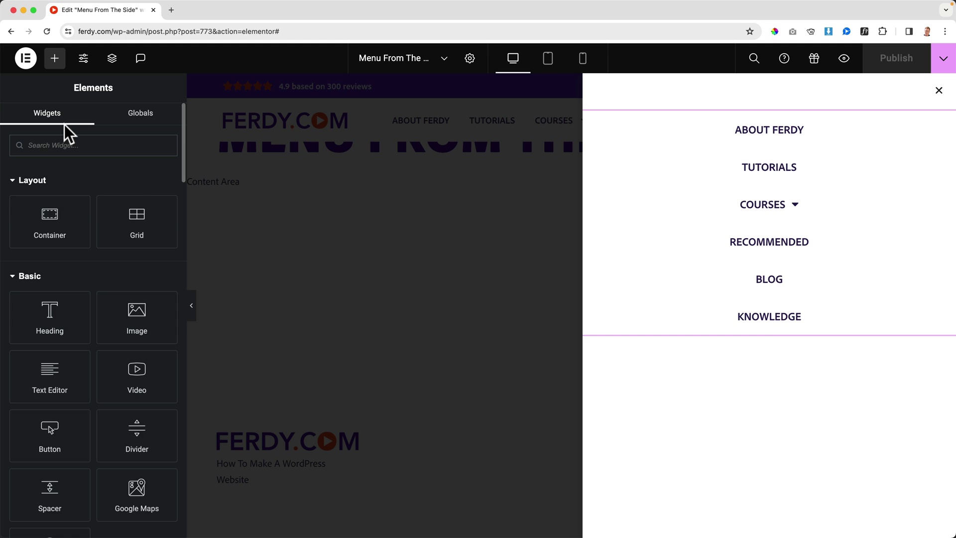
type("butt")
left_click_drag(47, 187, 781, 333)
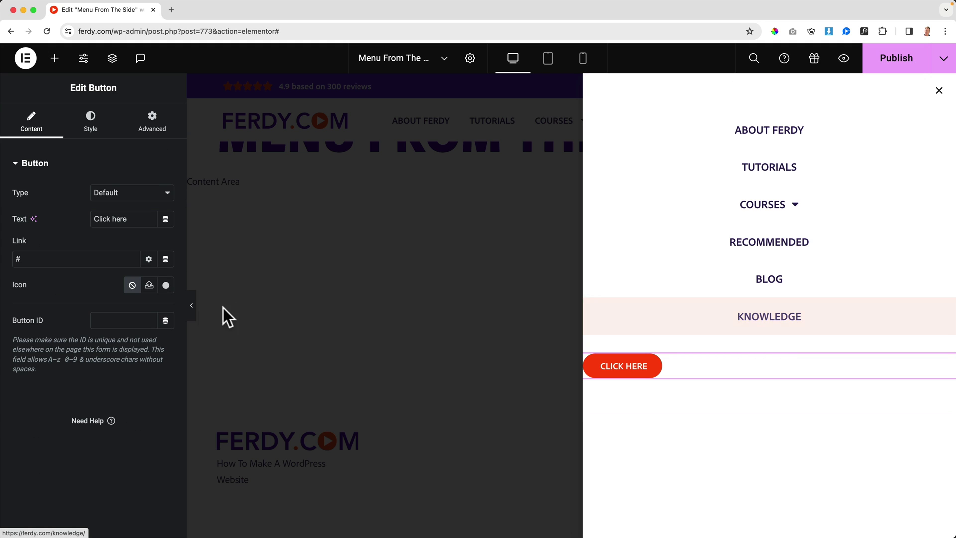
left_click(91, 130)
left_click(133, 194)
left_click(32, 123)
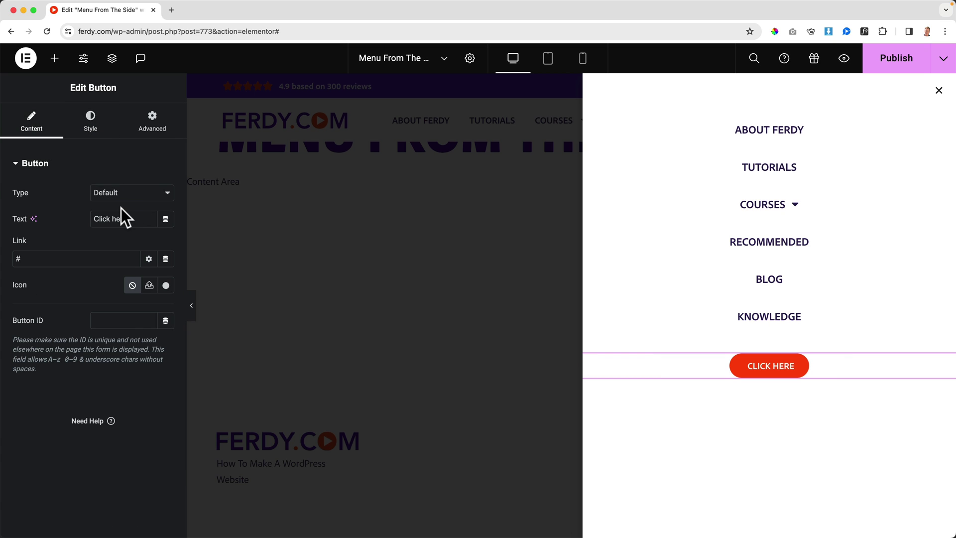
type("Free C")
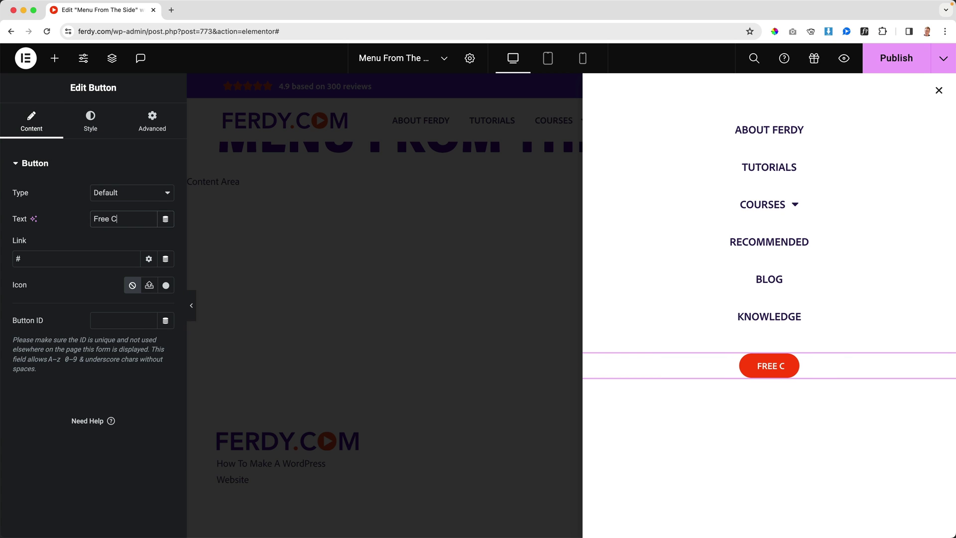
type("ourse")
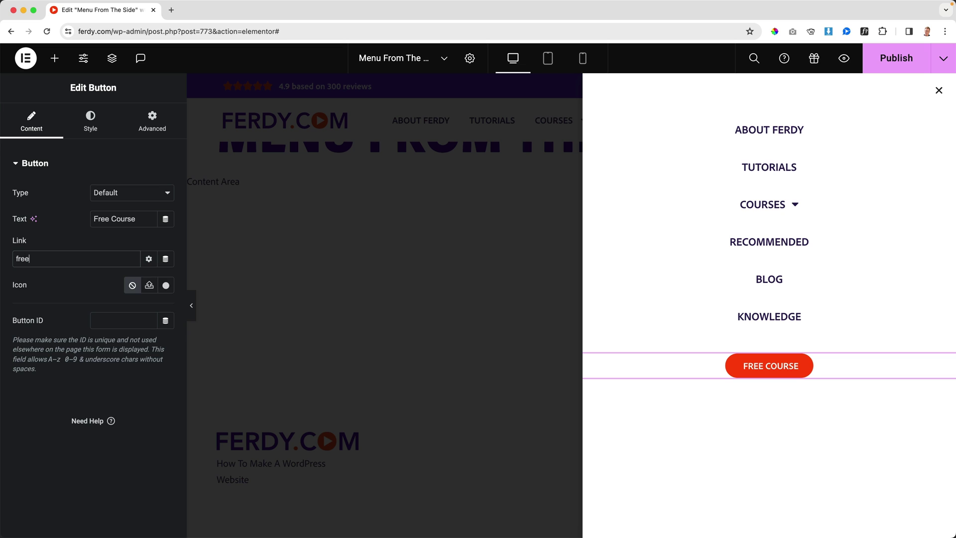
left_click(59, 282)
left_click(151, 131)
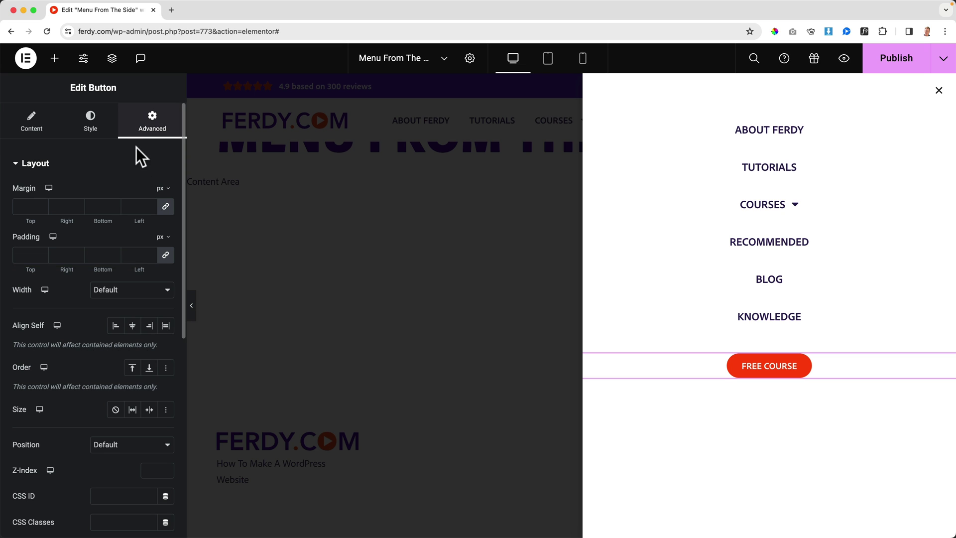
left_click(47, 131)
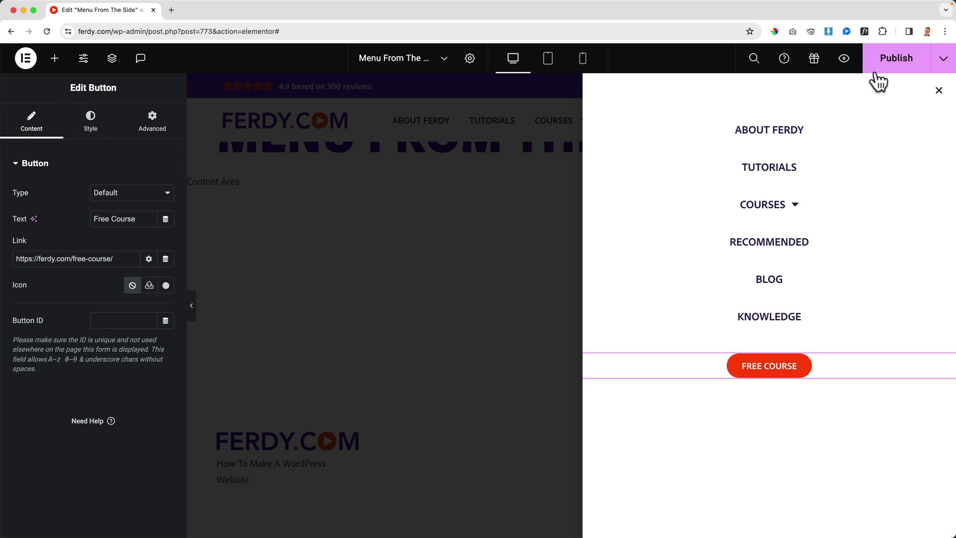
Step: Set the menu container's column/row gap to 17 px
left_click(761, 86)
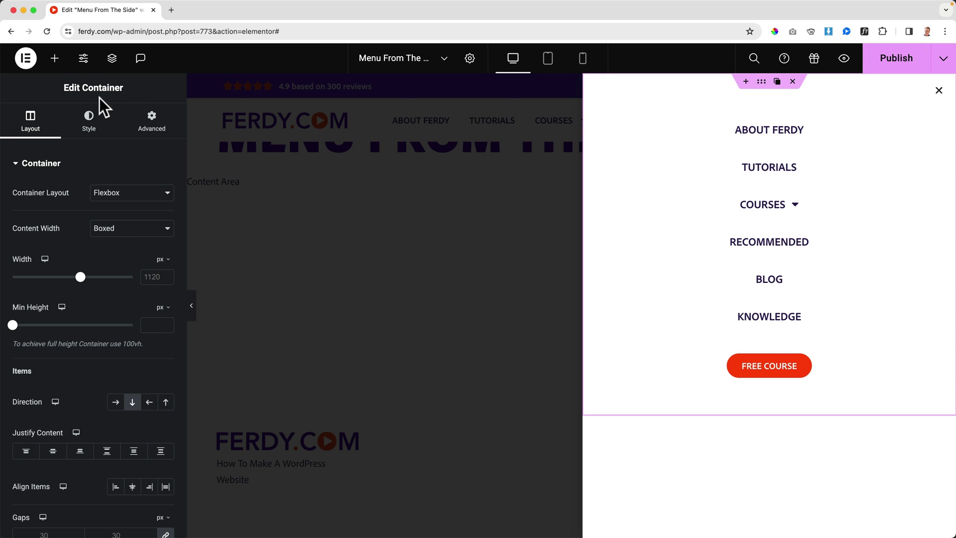
scroll(73, 311, "down", 3)
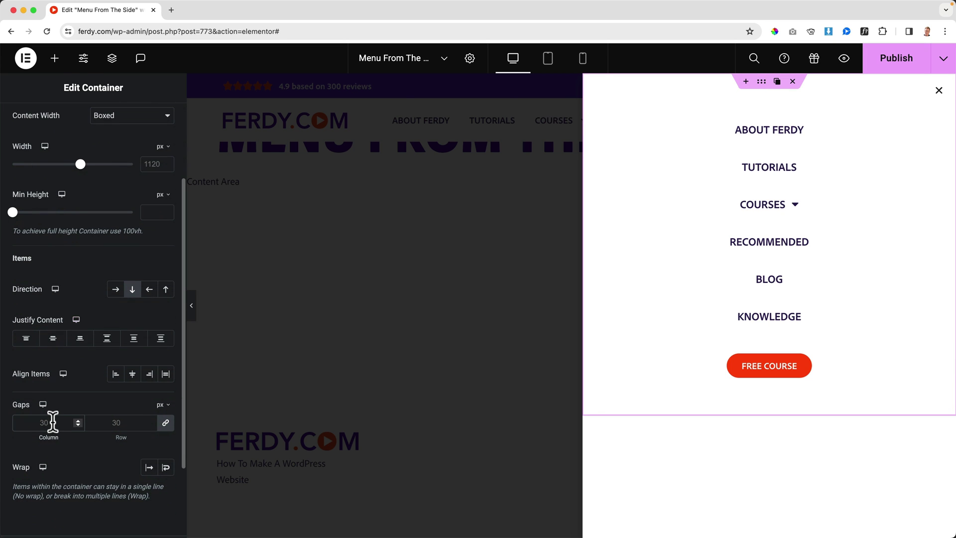
type("20")
key("Down")
key("Down")
key("Down")
key("Down")
key("Down")
key("Down")
key("Down")
key("Down")
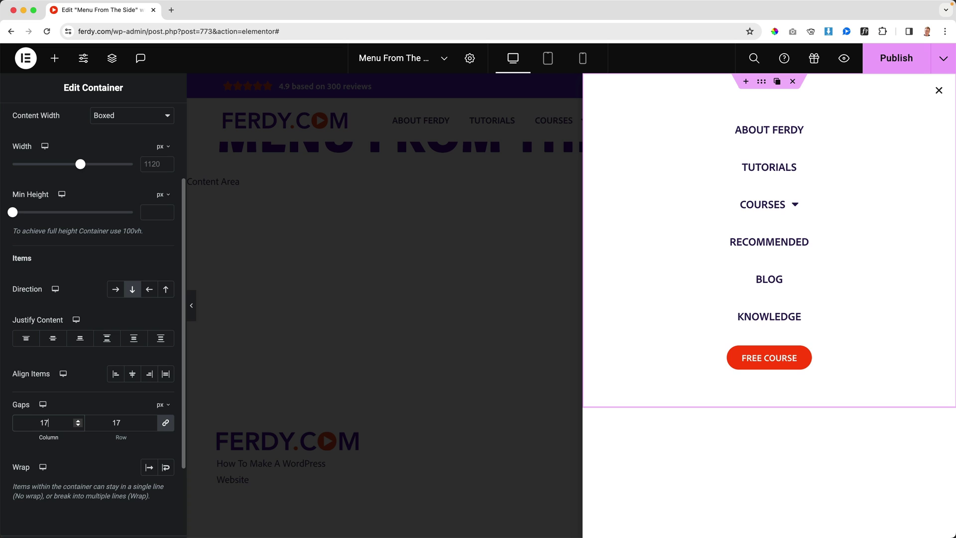
key("Up")
key("Up")
key("Up")
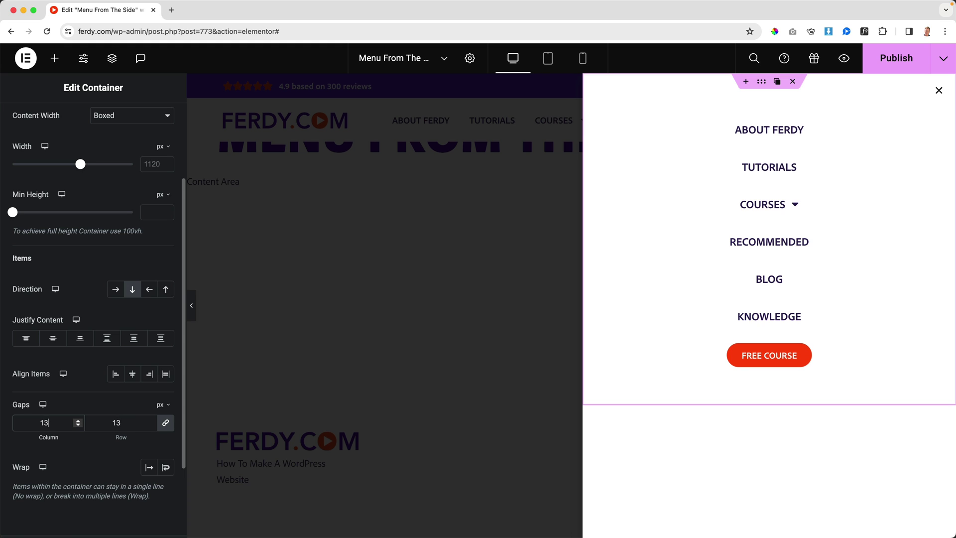
key("Up")
key("Up")
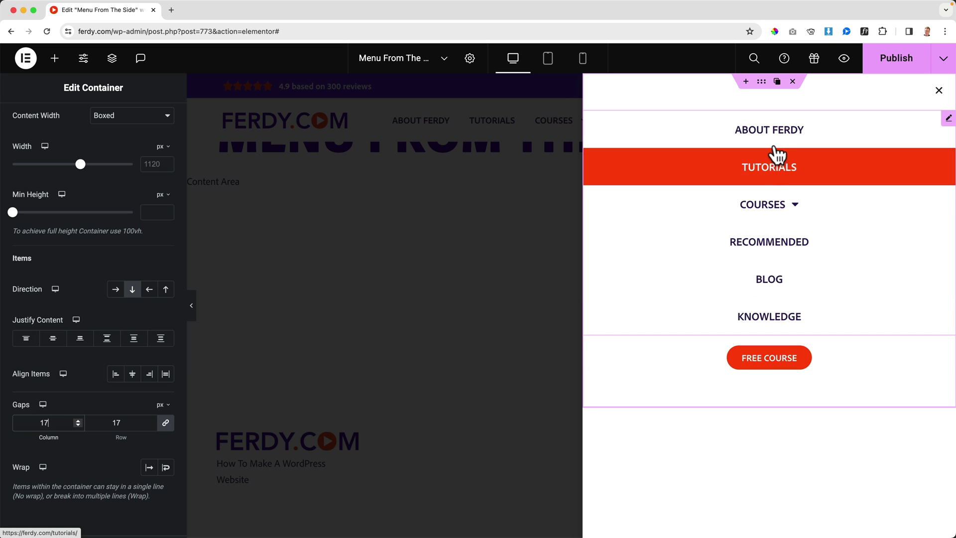
Step: Add a Social Icons widget below FREE COURSE, then delete it again
left_click(55, 60)
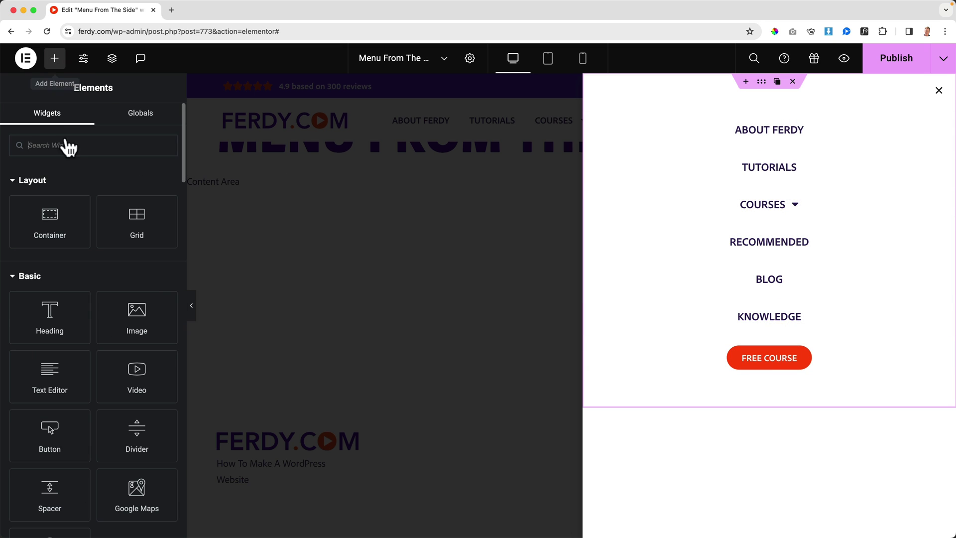
type("socia")
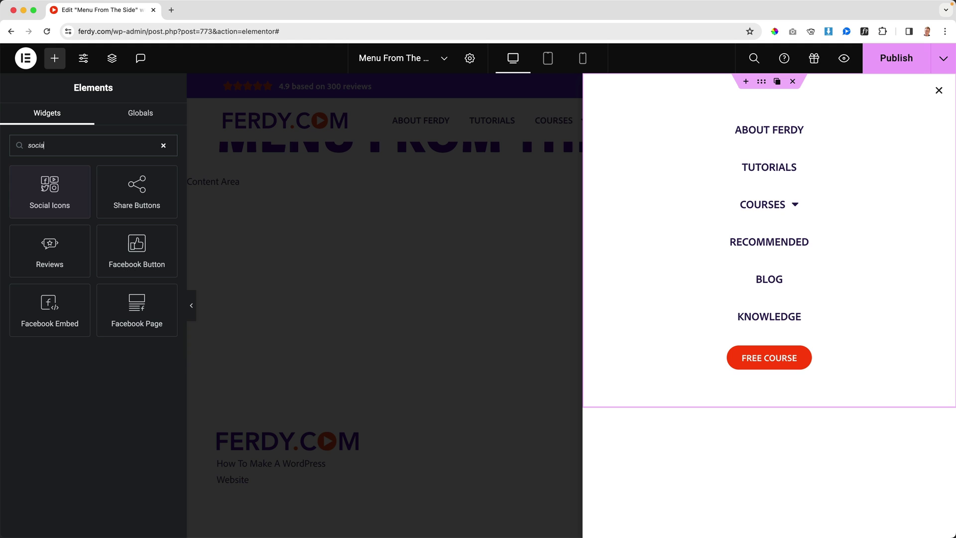
left_click_drag(75, 203, 770, 368)
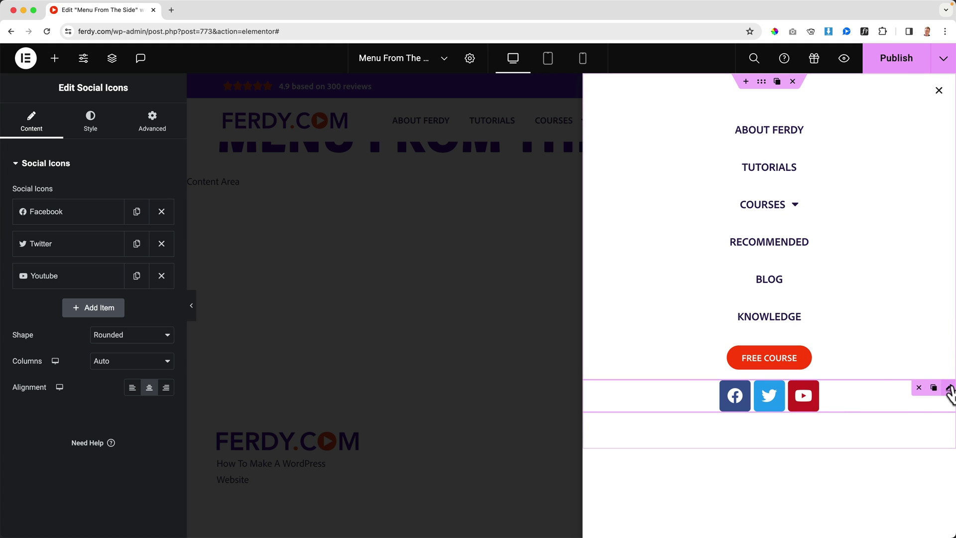
left_click(918, 388)
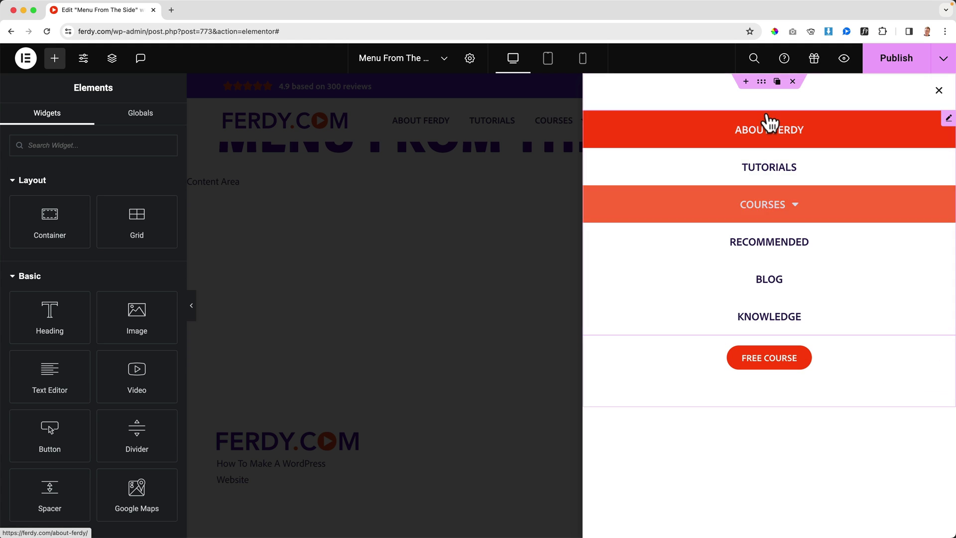
Step: Set the popup's Content Position to Center, toggling the overlay off and back on
left_click(763, 87)
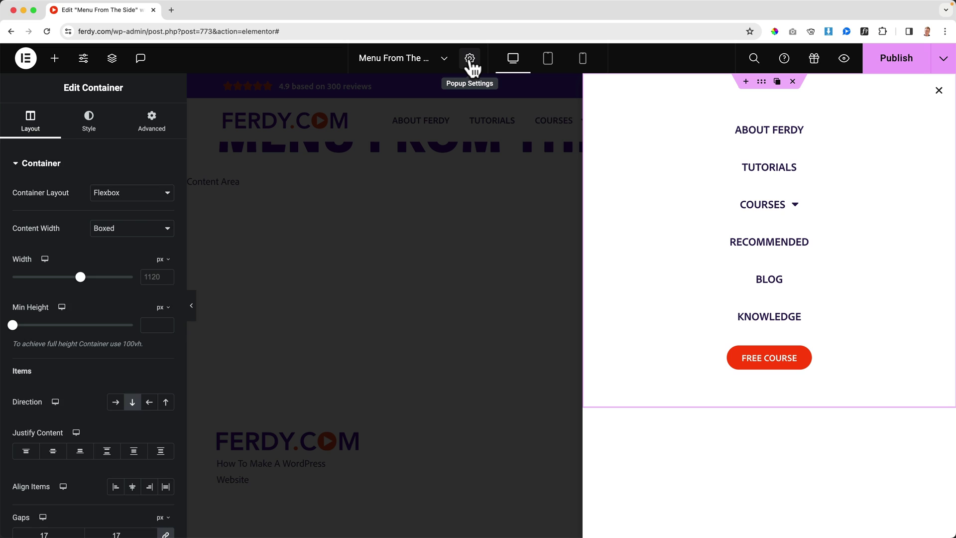
left_click(469, 59)
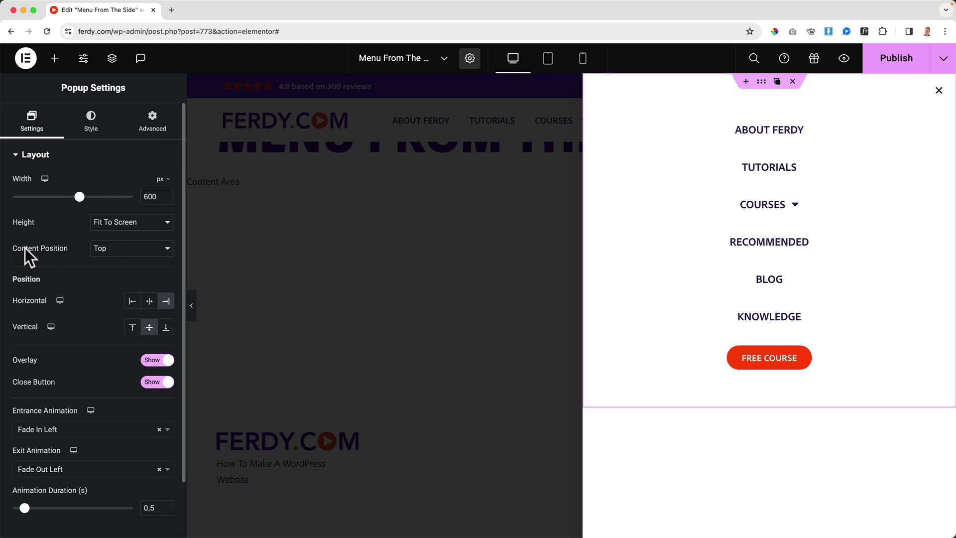
left_click(119, 253)
left_click(116, 259)
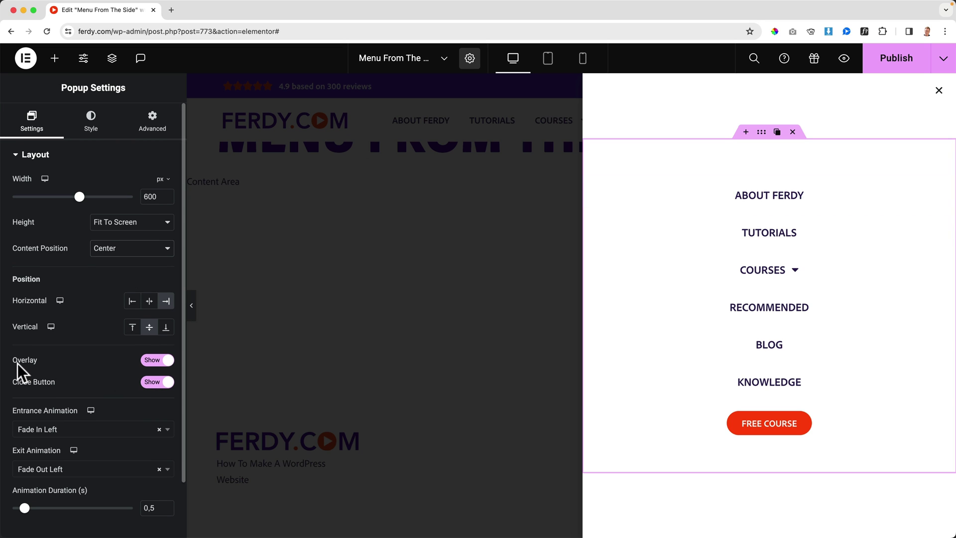
left_click(154, 363)
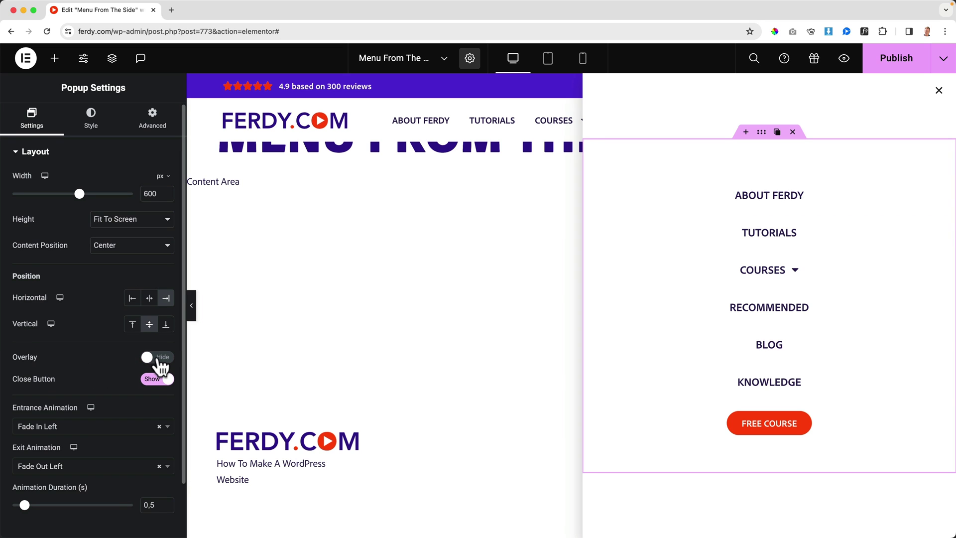
left_click(158, 362)
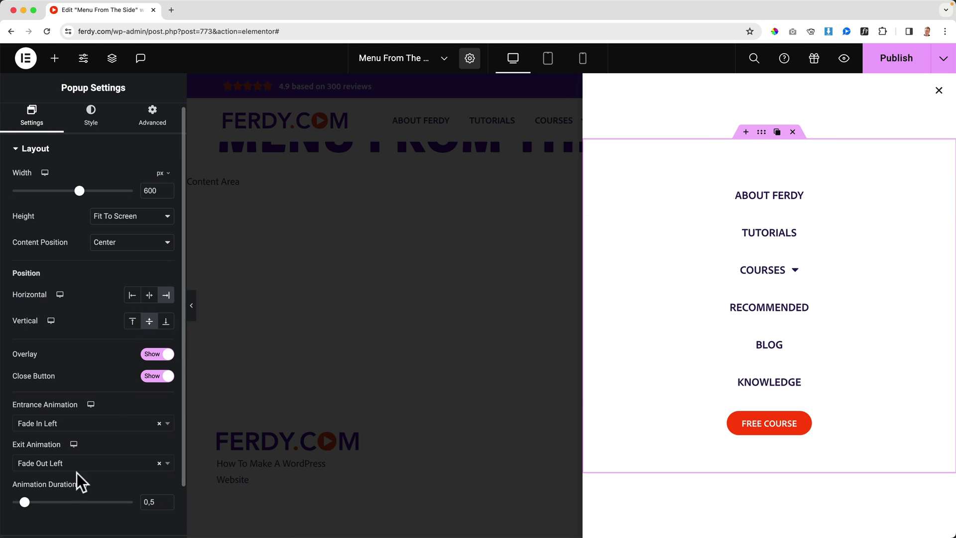
scroll(100, 413, "up", 1)
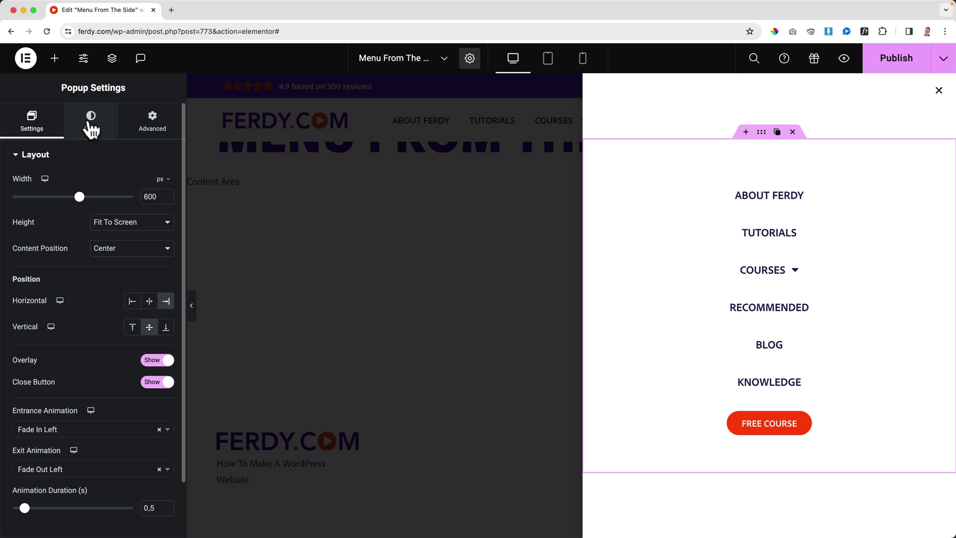
Step: Try Light Purple as the popup background, then clear it back to white
left_click(92, 127)
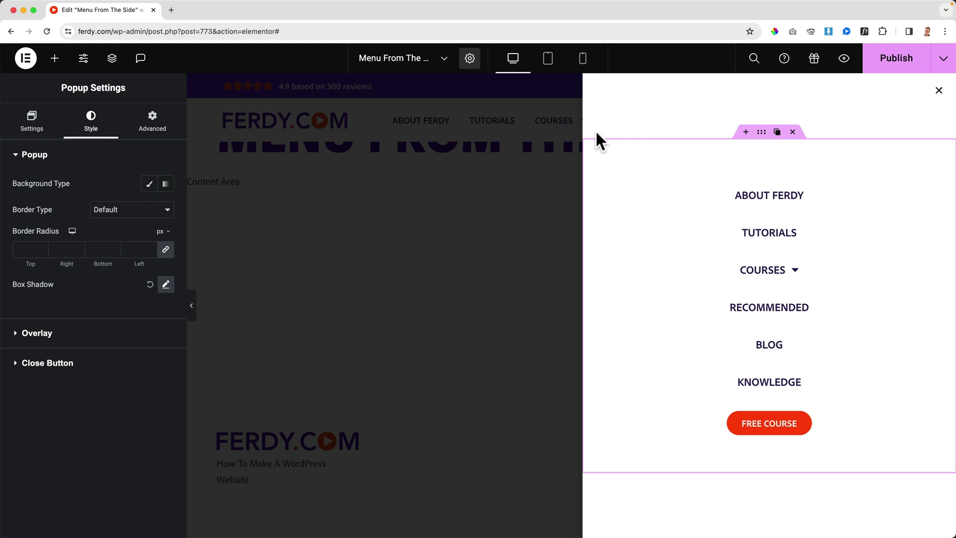
left_click(149, 184)
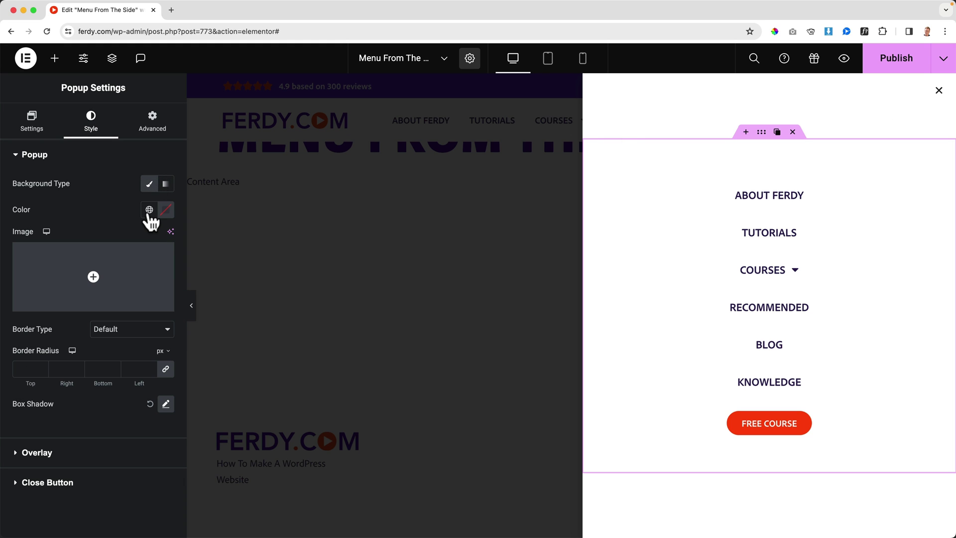
left_click(149, 210)
left_click(62, 373)
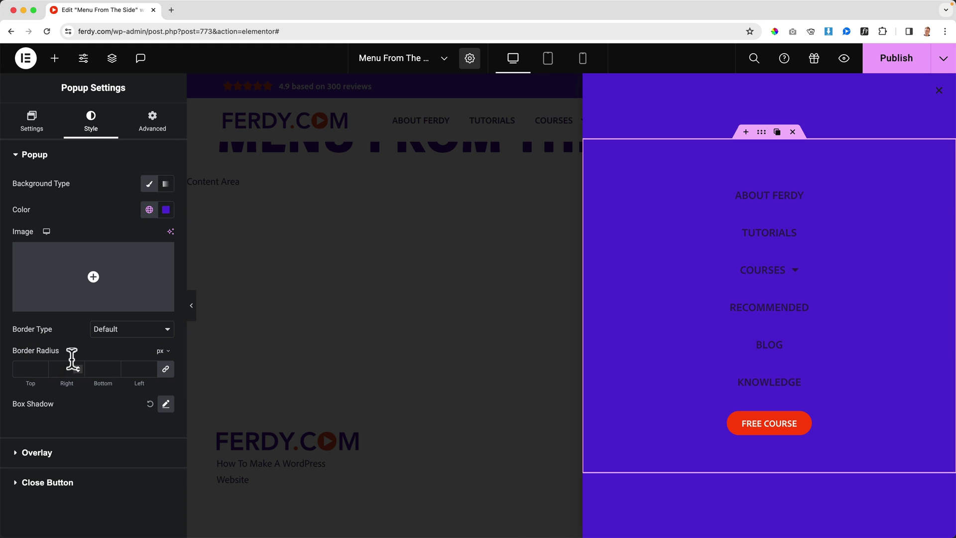
left_click(164, 210)
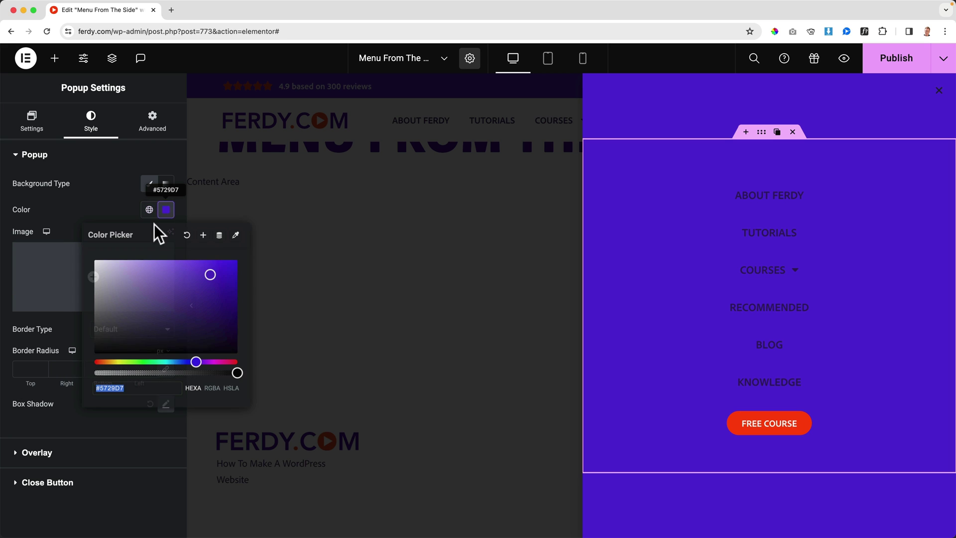
left_click(187, 235)
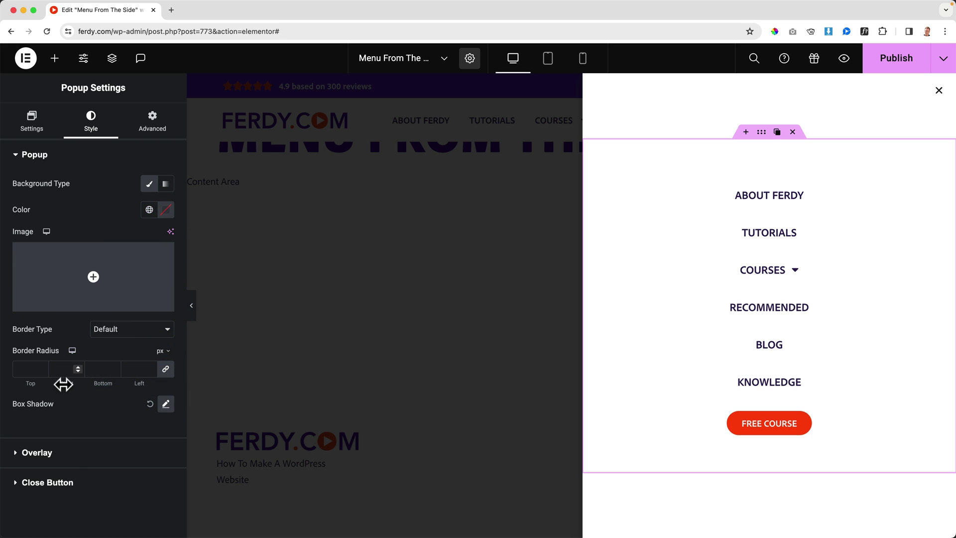
Step: Set the overlay colour to semi-transparent black, #000000D1
left_click(65, 453)
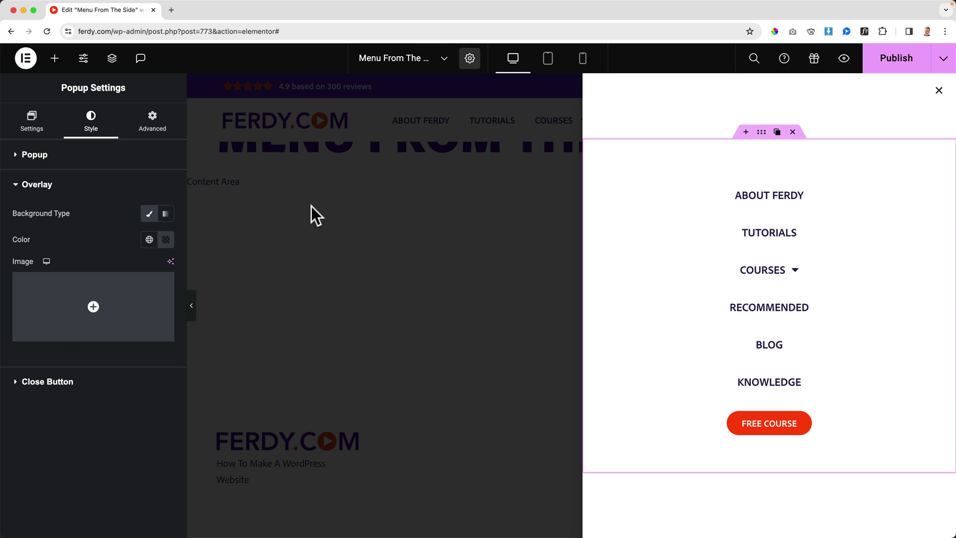
left_click(149, 241)
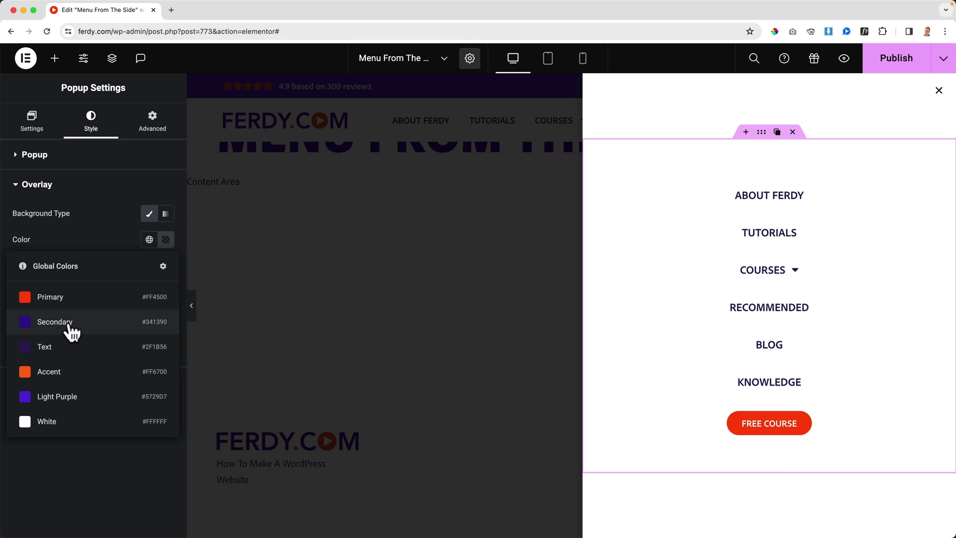
left_click(61, 330)
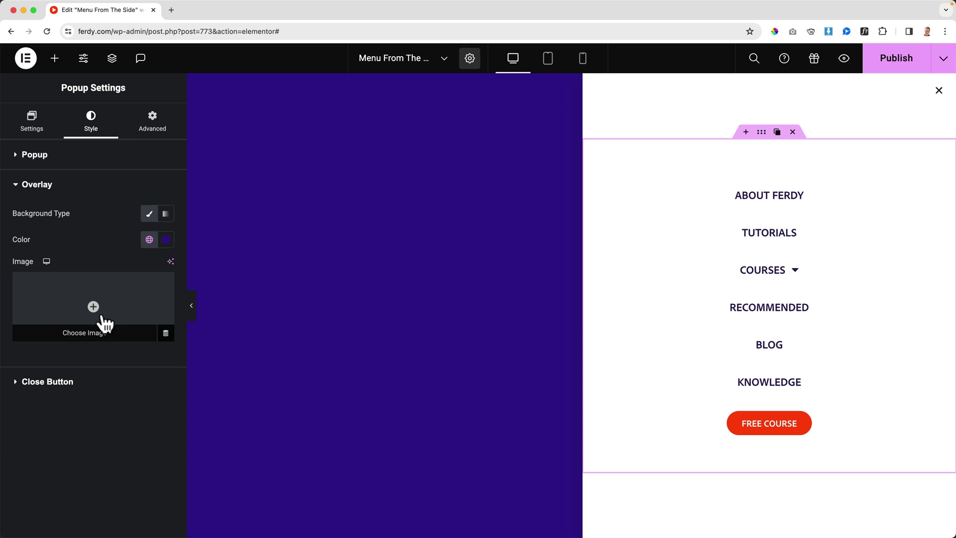
left_click(167, 239)
left_click_drag(240, 402, 209, 403)
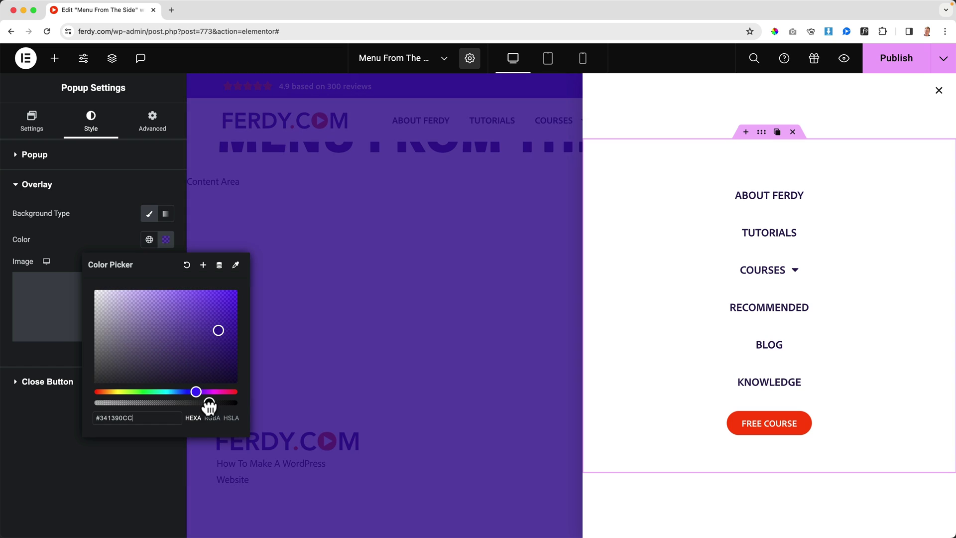
left_click(118, 239)
left_click(149, 240)
left_click(160, 247)
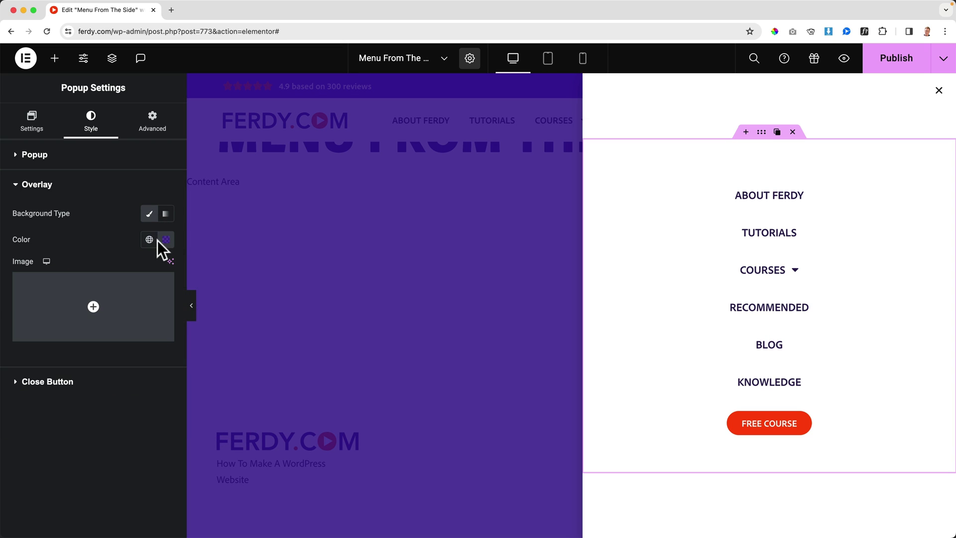
left_click(166, 240)
left_click_drag(150, 309, 65, 405)
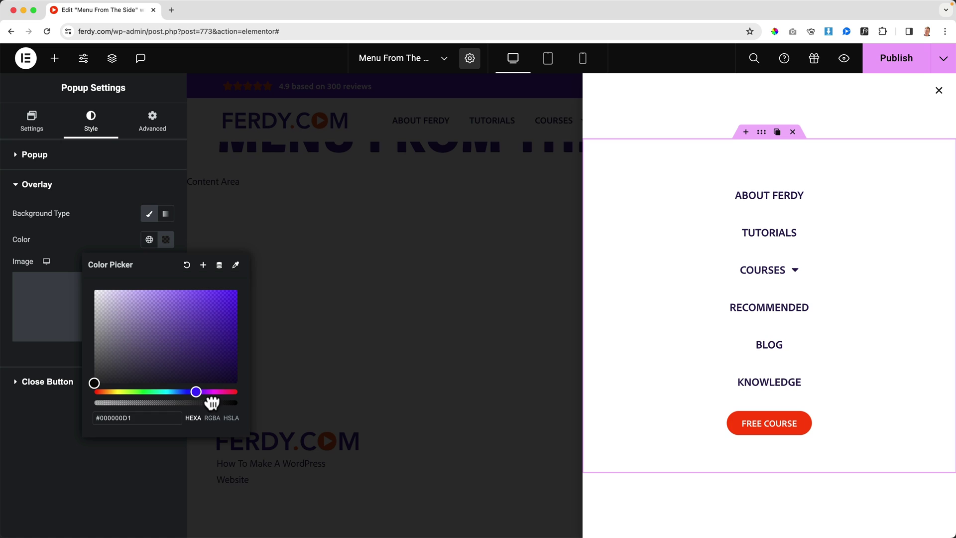
left_click(112, 243)
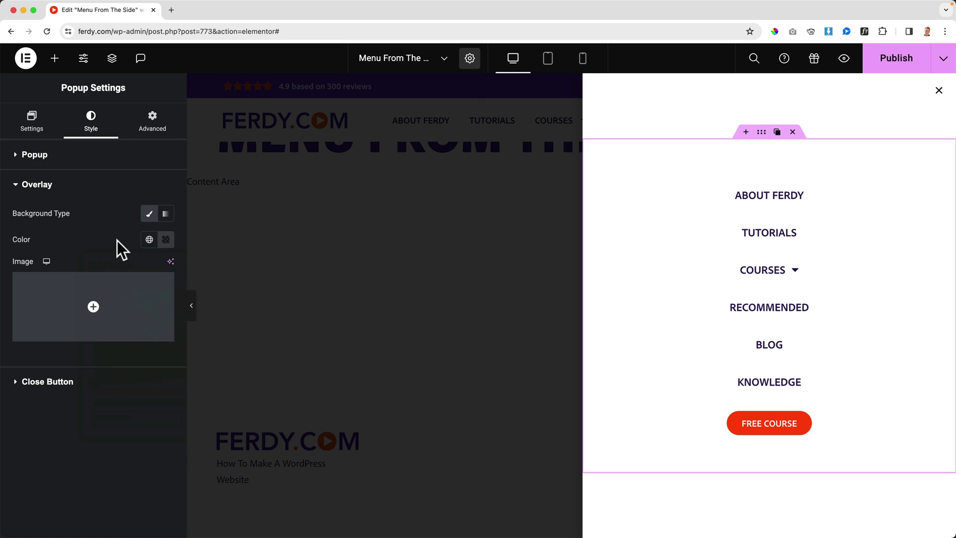
Step: Try the Outside close button position, then keep it Inside
left_click(75, 384)
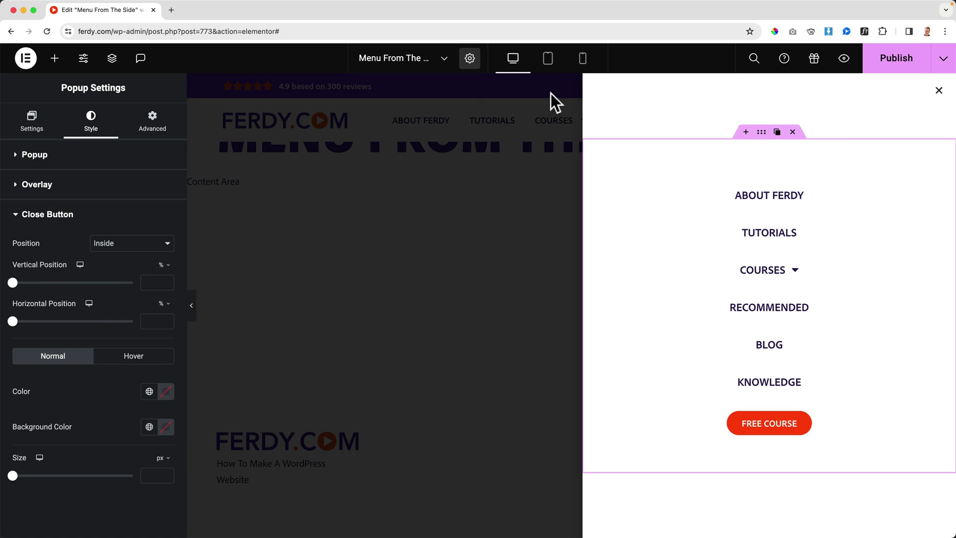
left_click(118, 248)
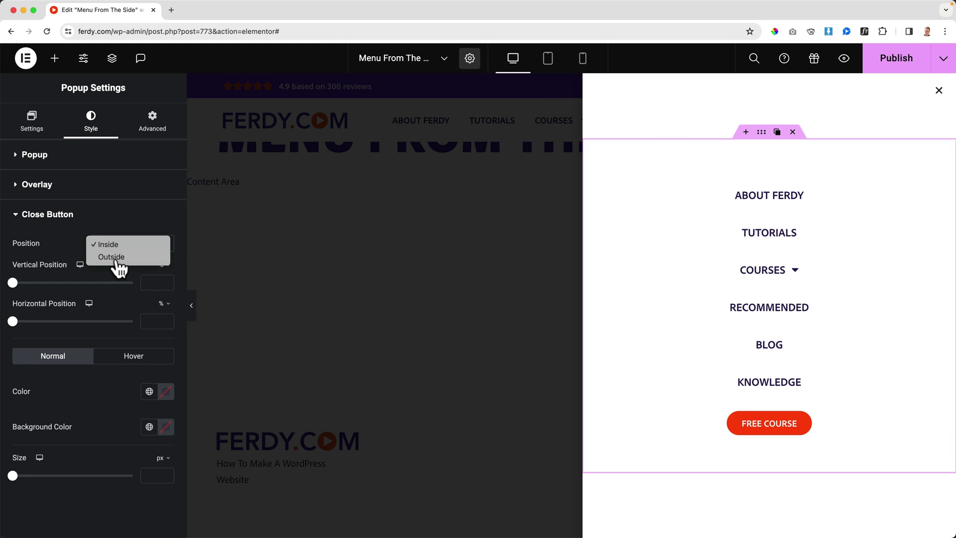
left_click(115, 257)
left_click(125, 249)
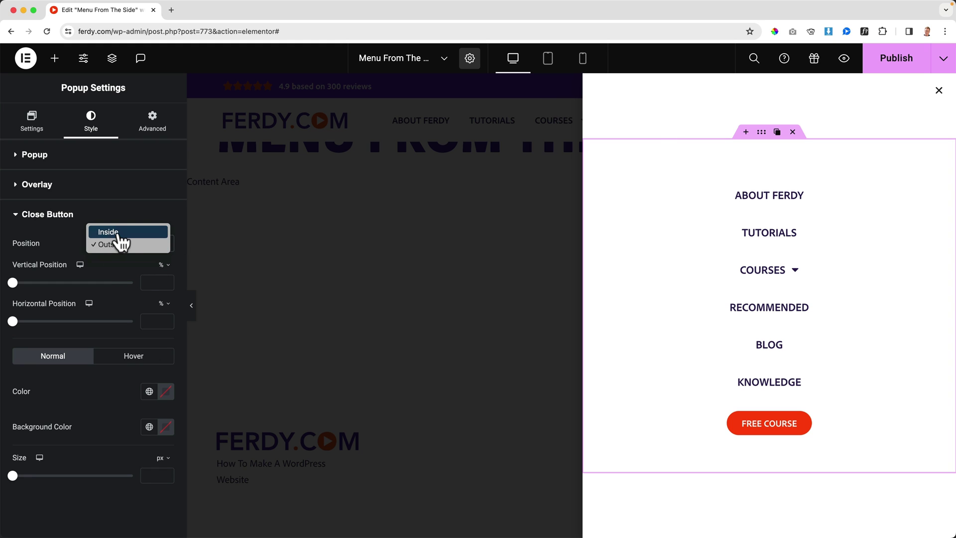
left_click(121, 231)
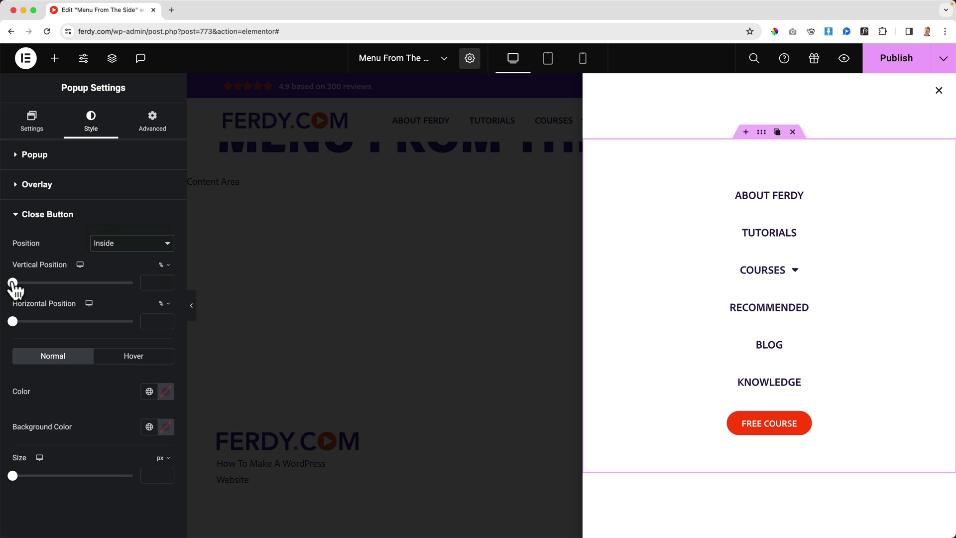
Step: Clear the close X's vertical and horizontal offsets to default and set its size to 26 px
mouse_move(14, 283)
left_mouse_down()
mouse_move(27, 283)
mouse_move(22, 289)
left_mouse_up()
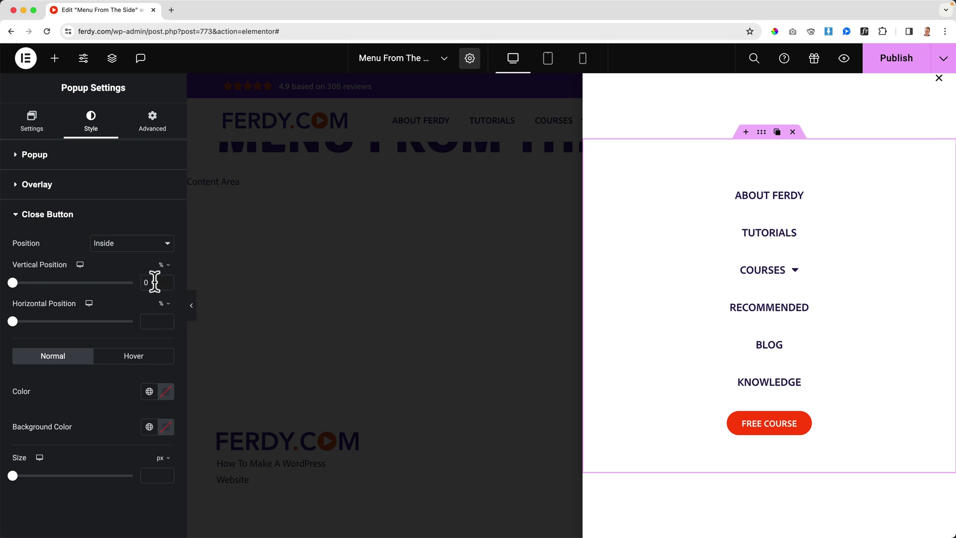
left_click(150, 282)
key("BackSpace")
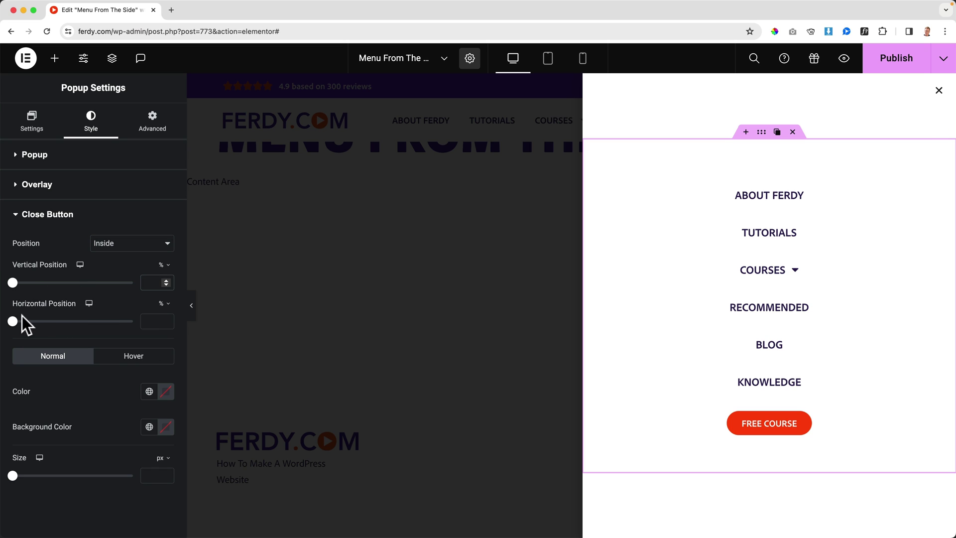
left_click_drag(15, 322, 92, 330)
left_click(164, 305)
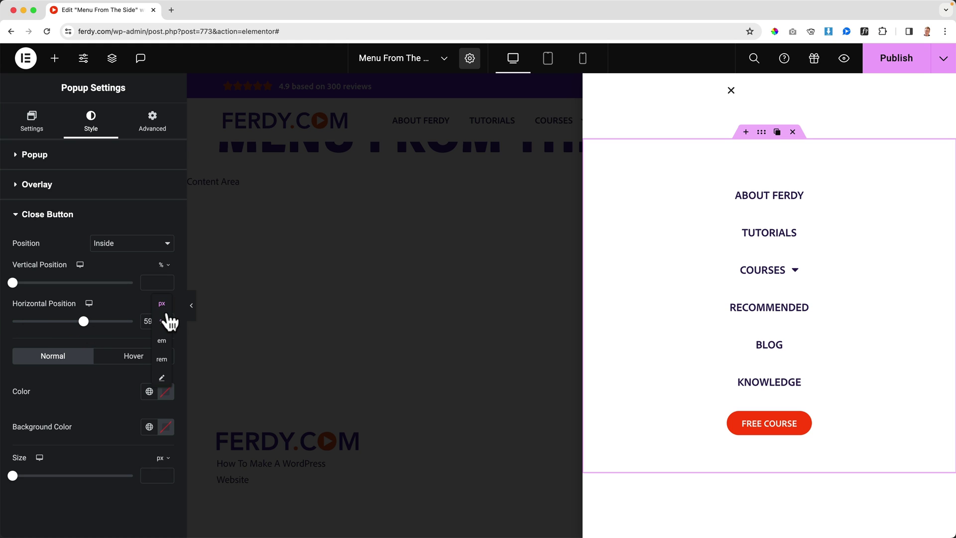
left_click(162, 319)
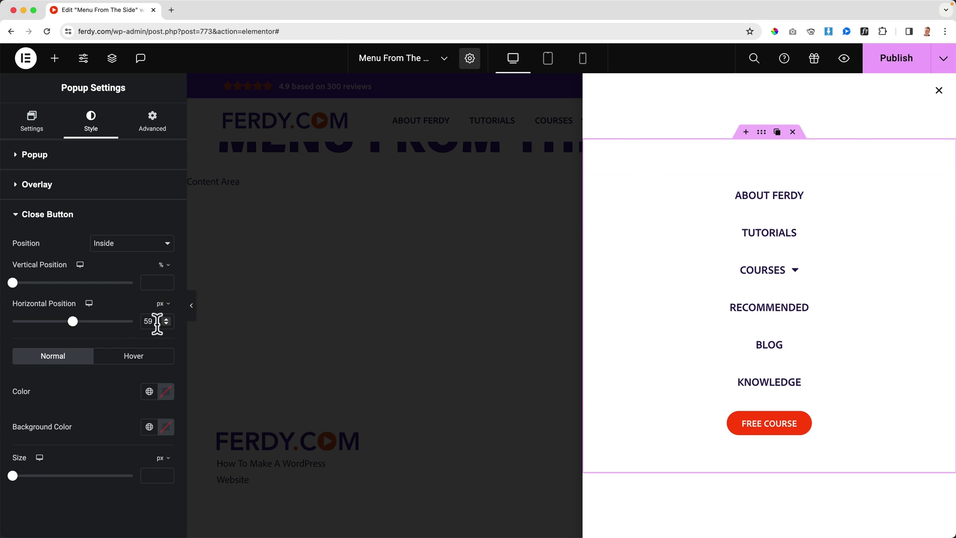
double_click(149, 321)
type("5")
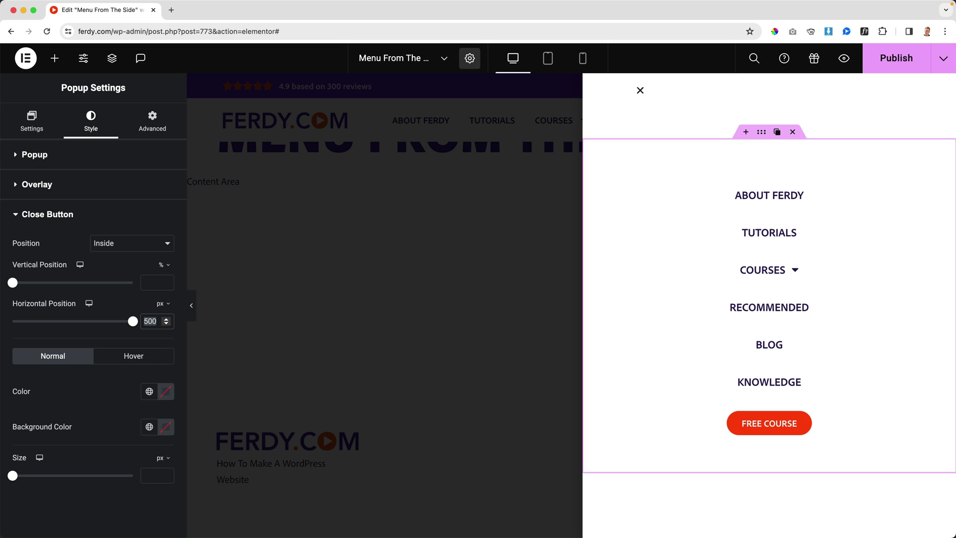
type("550")
double_click(149, 320)
key("BackSpace")
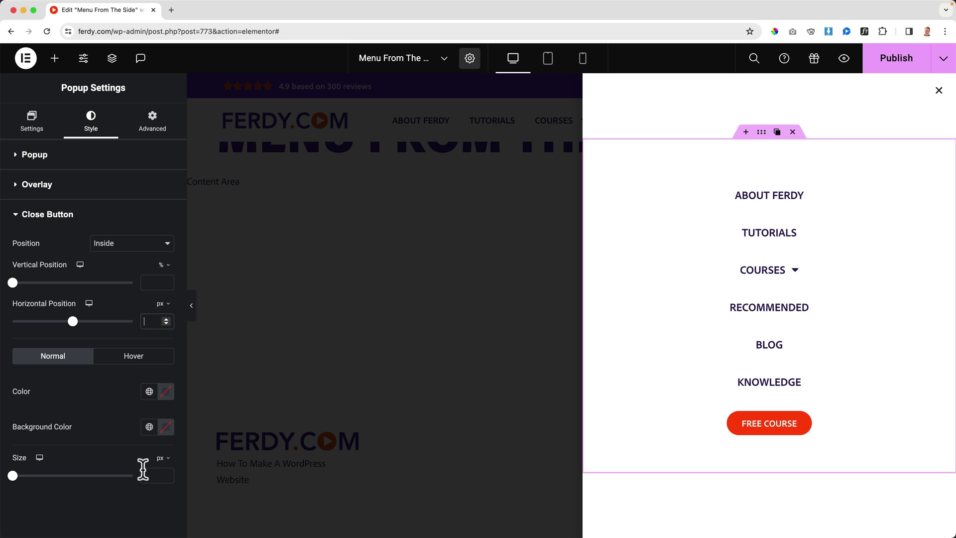
left_click(149, 476)
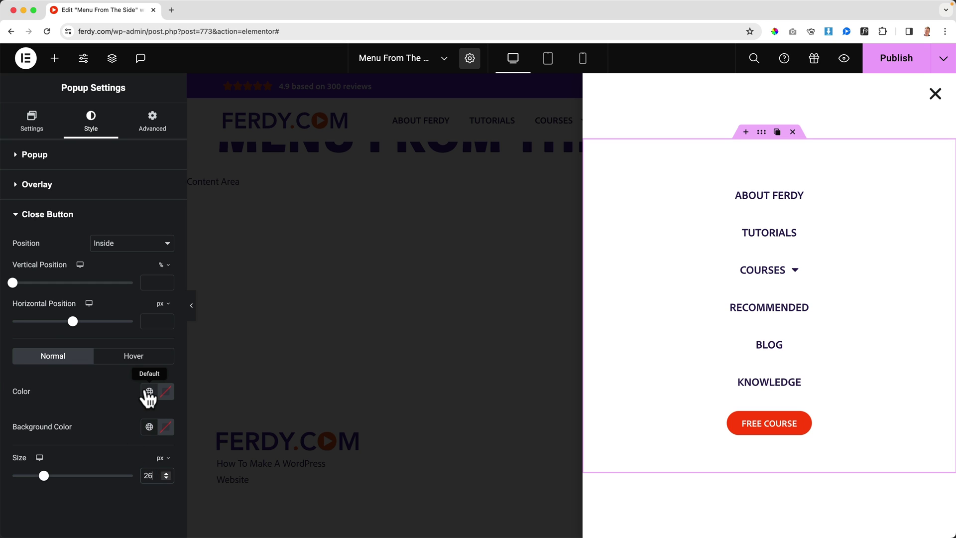
Step: Give the close X the Text global colour, a red global colour on hover, then preview at tablet width
left_click(149, 391)
left_click(51, 291)
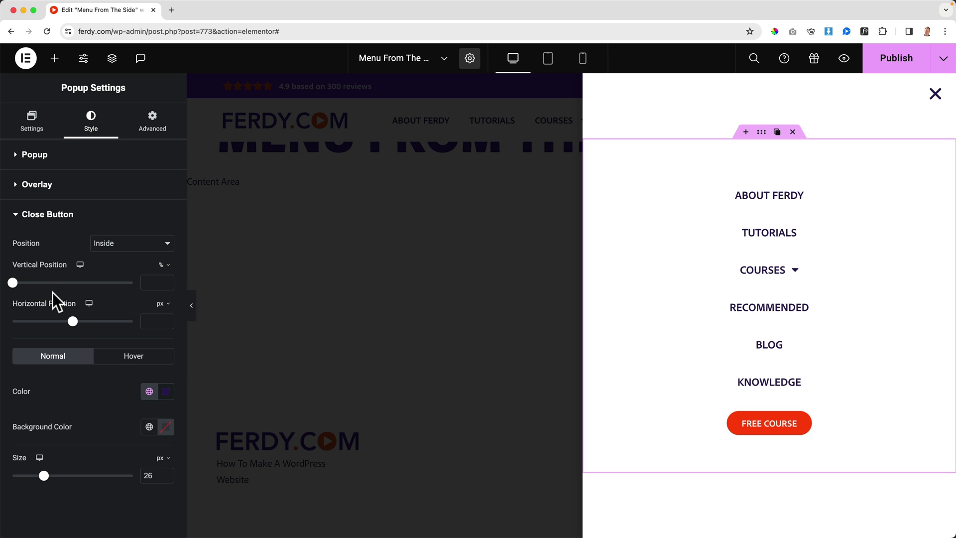
left_click(142, 361)
left_click(150, 391)
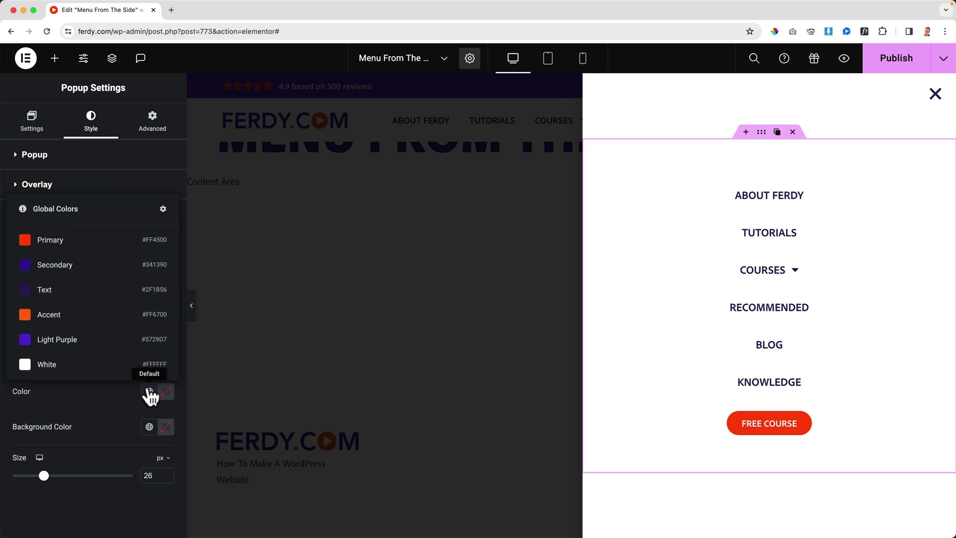
left_click(72, 318)
left_click(149, 391)
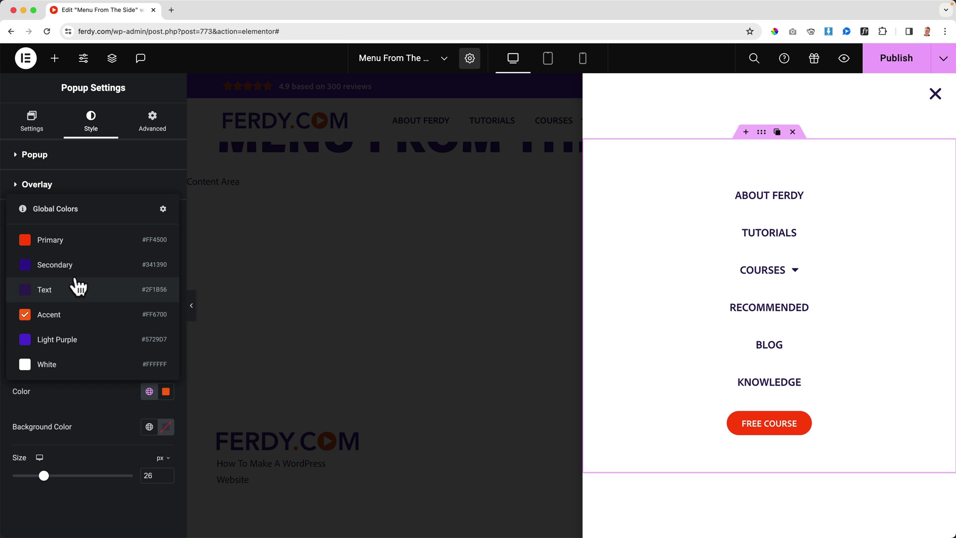
left_click(70, 273)
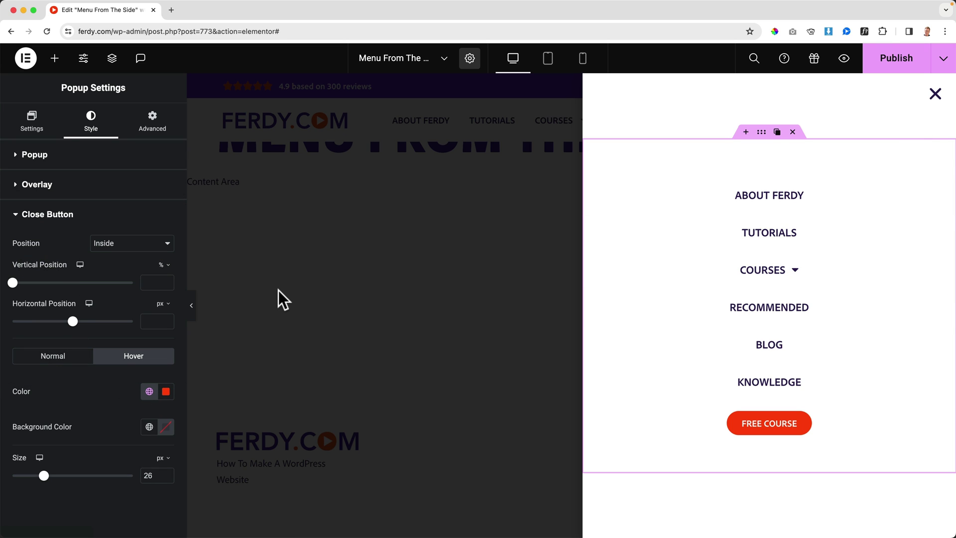
left_click(544, 64)
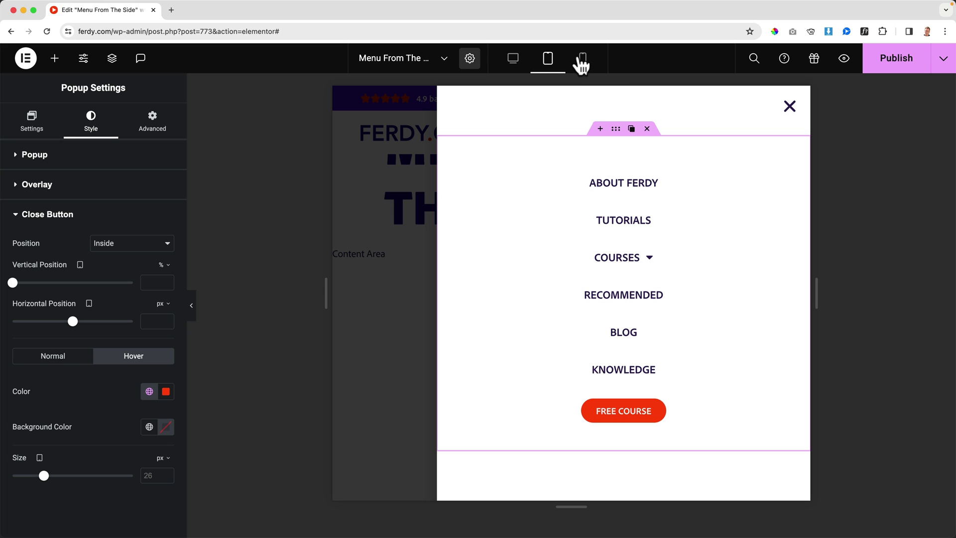
Step: Preview the popup on mobile and restore its width there to the default 600 px
left_click(583, 62)
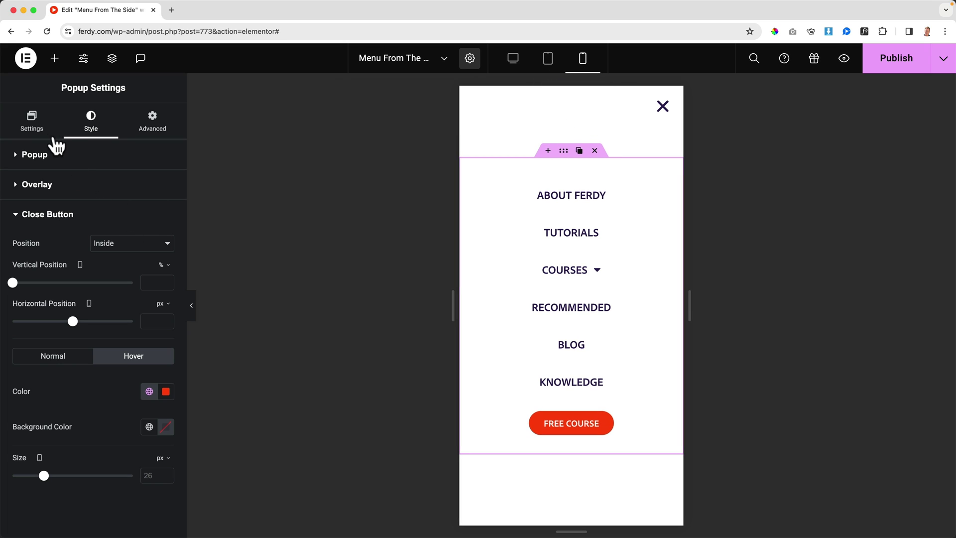
left_click(31, 125)
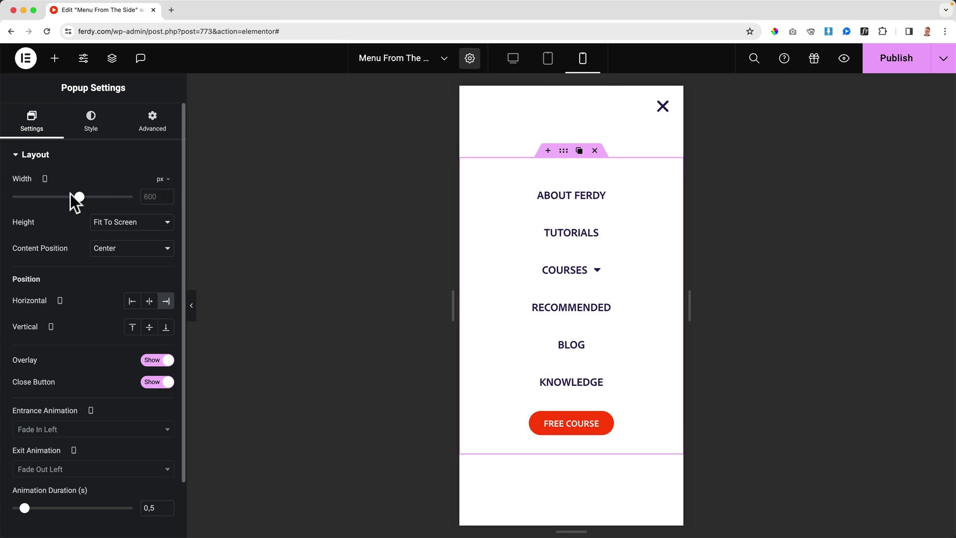
left_click_drag(79, 198, 37, 199)
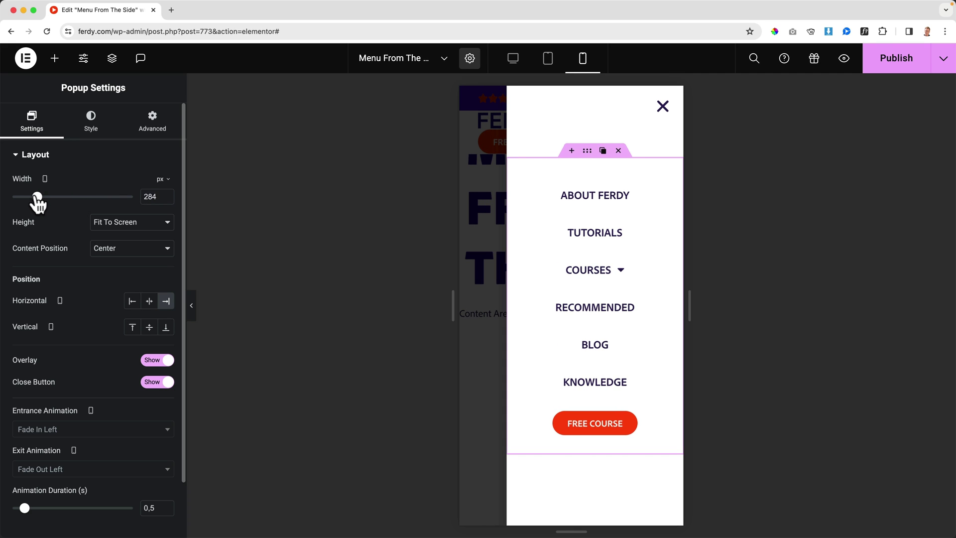
key("BackSpace")
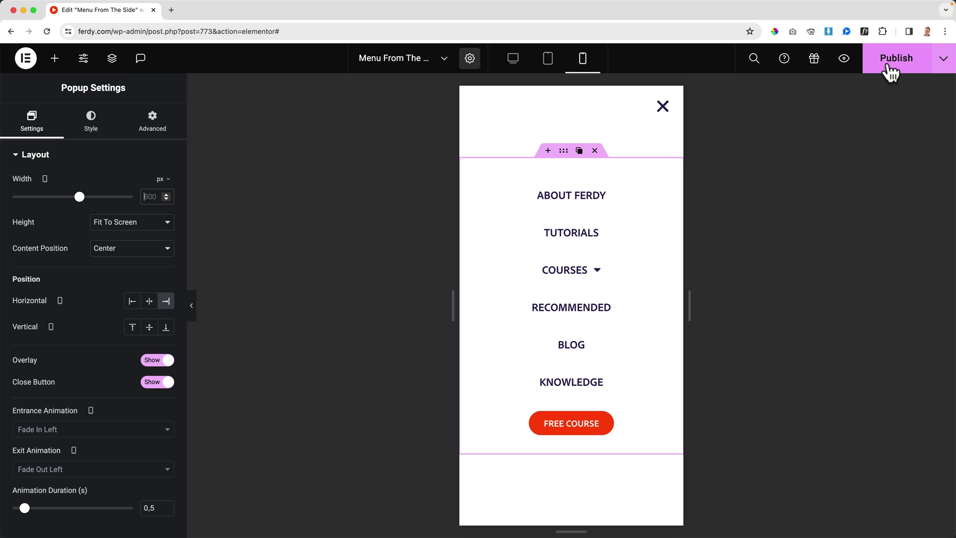
Step: Publish the popup with Save & Close, then exit to WordPress
left_click(892, 66)
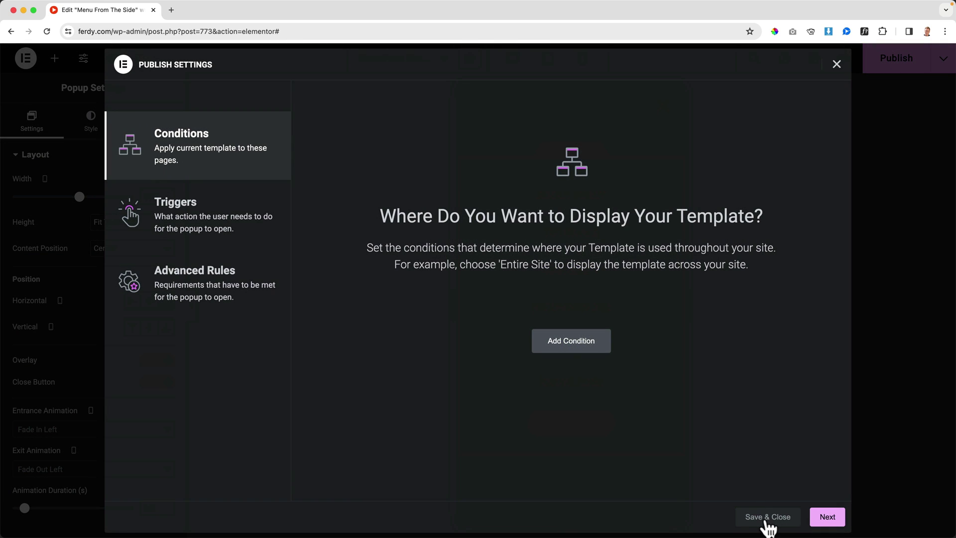
left_click(767, 518)
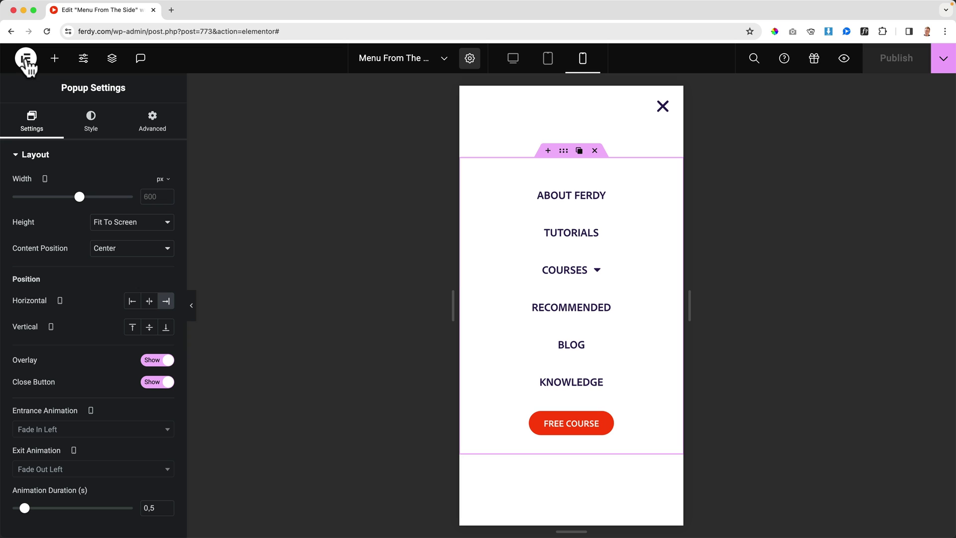
left_click(25, 62)
left_click(78, 184)
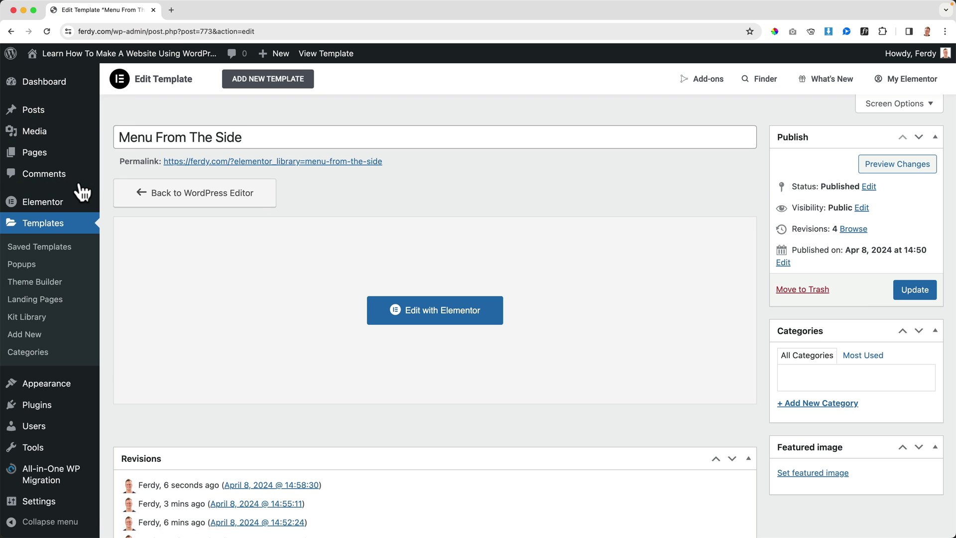
Step: Visit the live homepage and open Homepage Header through Edit with Elementor
left_click(110, 62)
mouse_move(464, 64)
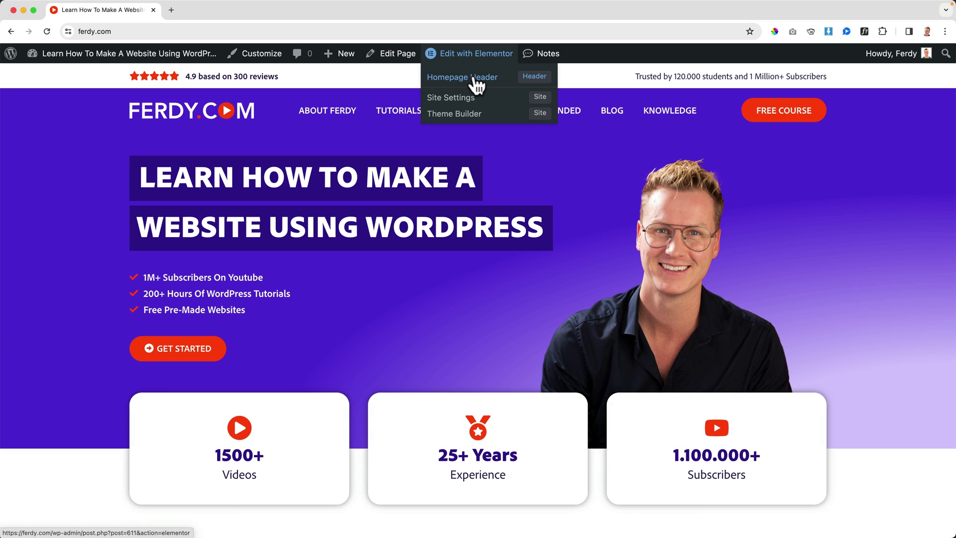
left_click(476, 81)
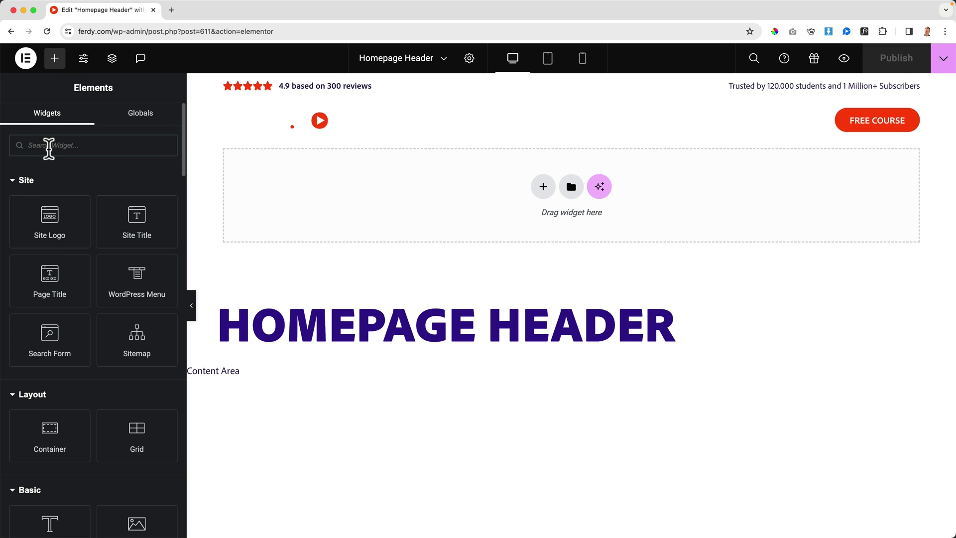
Step: Add a Button widget to the header and place it right after FREE COURSE
type("button")
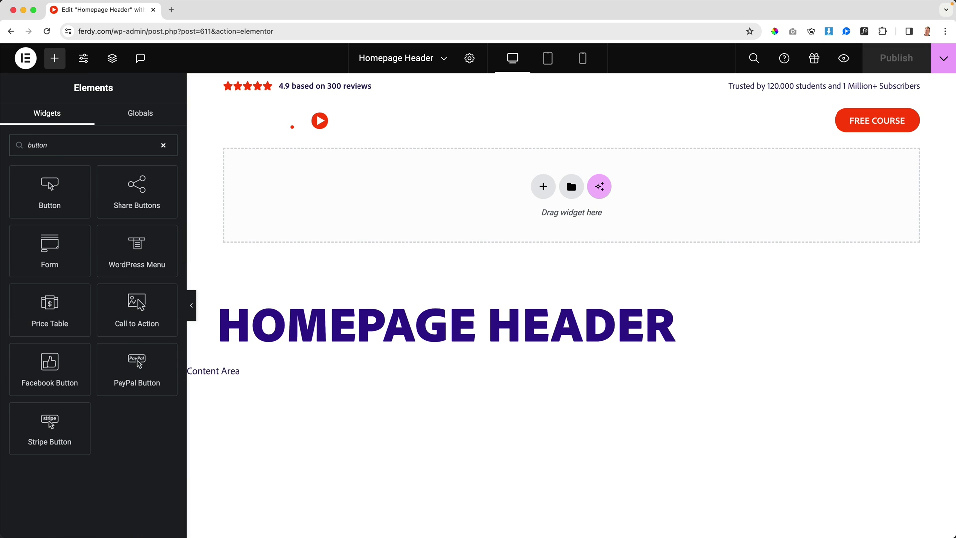
left_click_drag(35, 205, 829, 132)
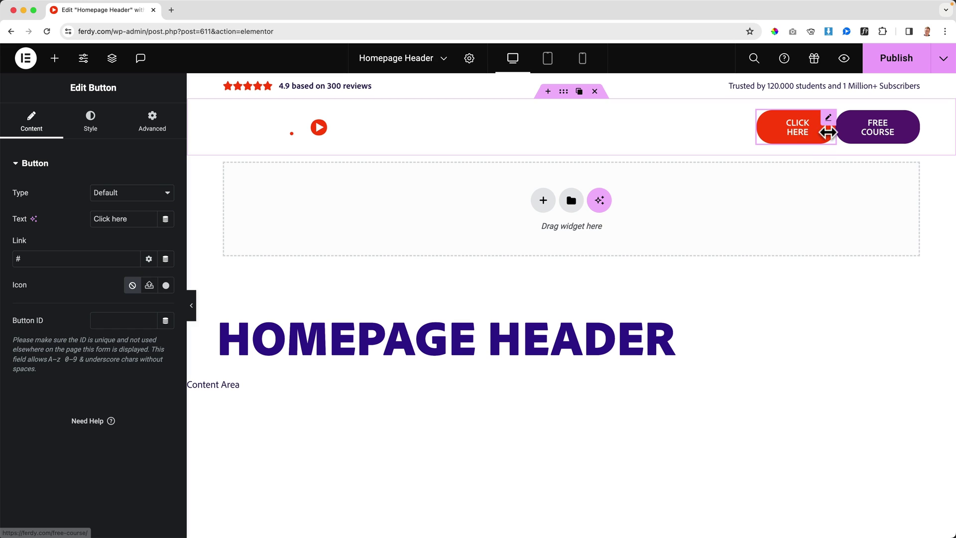
left_click(113, 60)
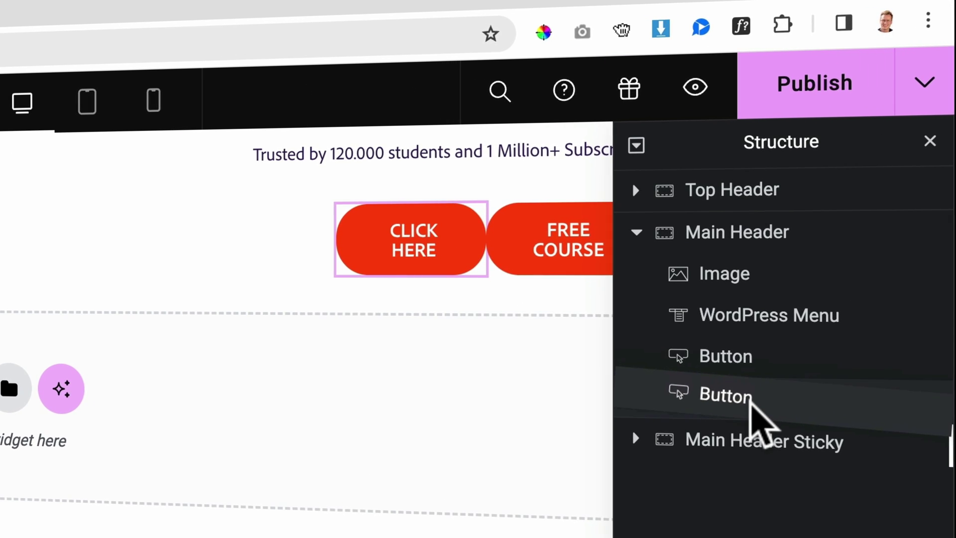
left_click_drag(751, 404, 733, 396)
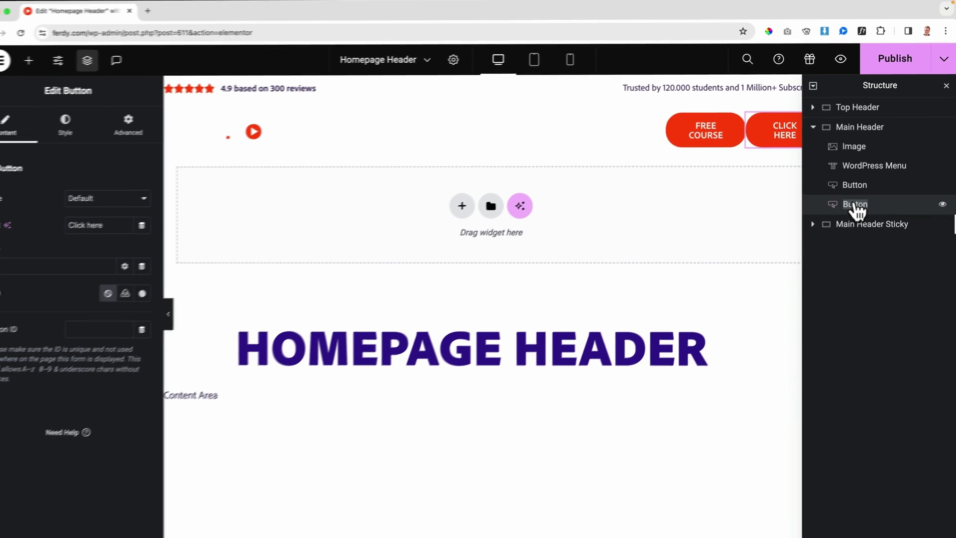
Step: Rename the new button Popup Header and delete its Click here text
type("Popup Header")
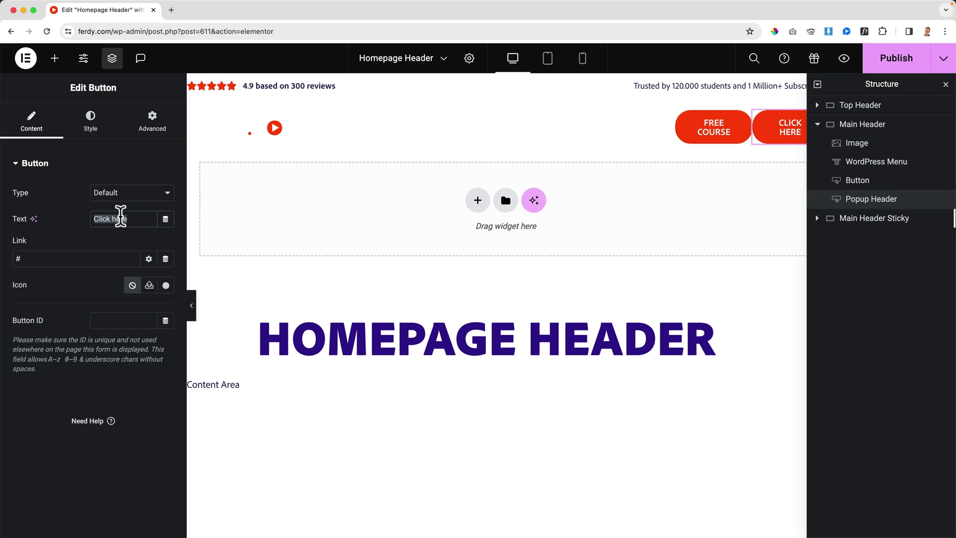
key("BackSpace")
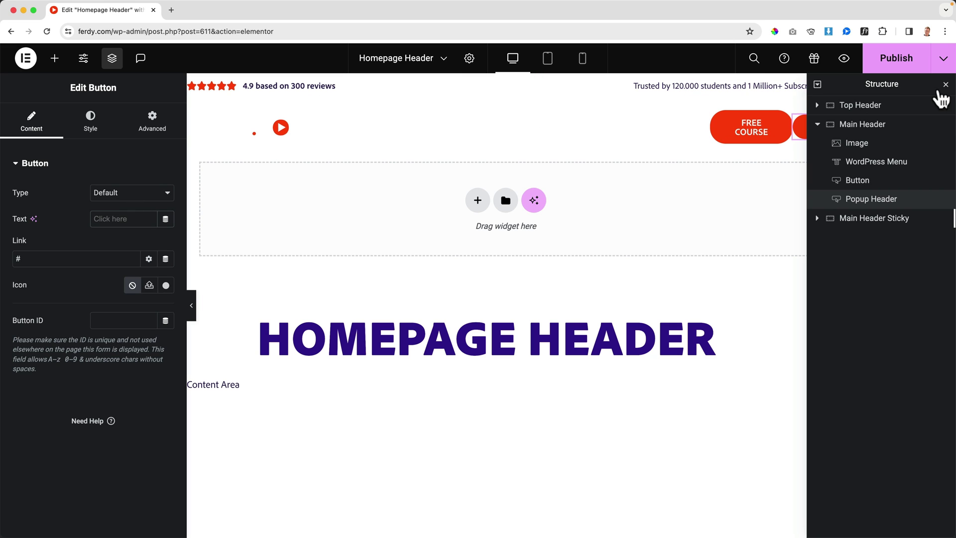
left_click(945, 85)
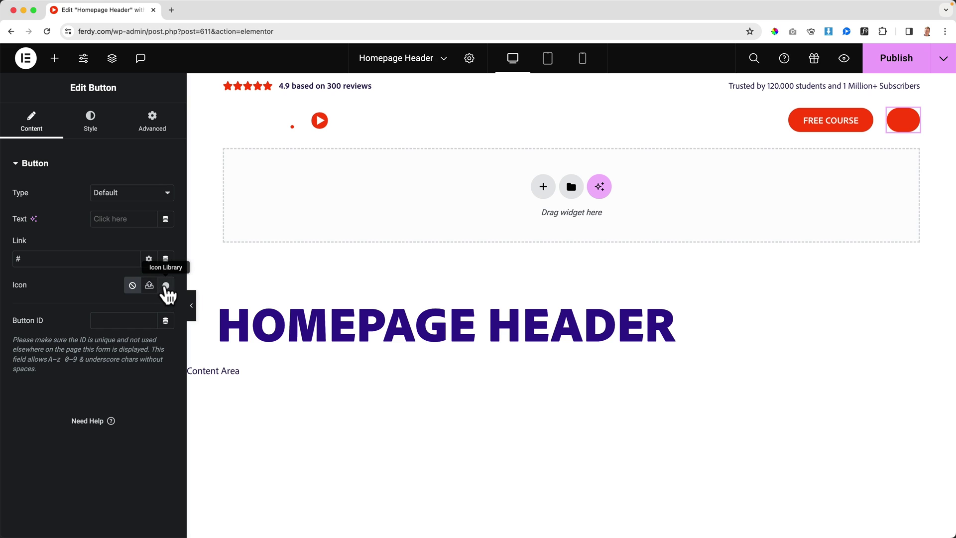
Step: Insert the Bars icon from the Icon Library on the Popup Header button
left_click(166, 286)
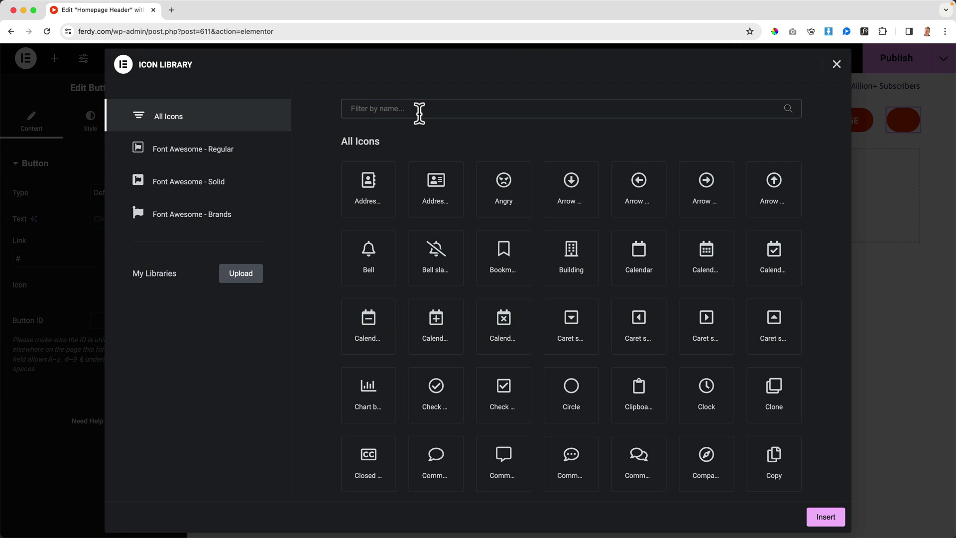
left_click(419, 110)
type("bars")
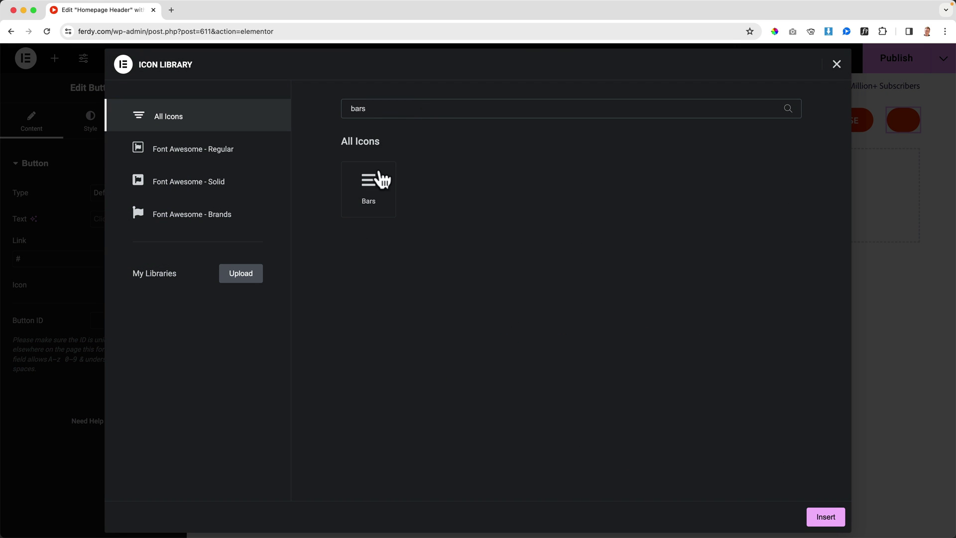
left_click(367, 194)
left_click(819, 516)
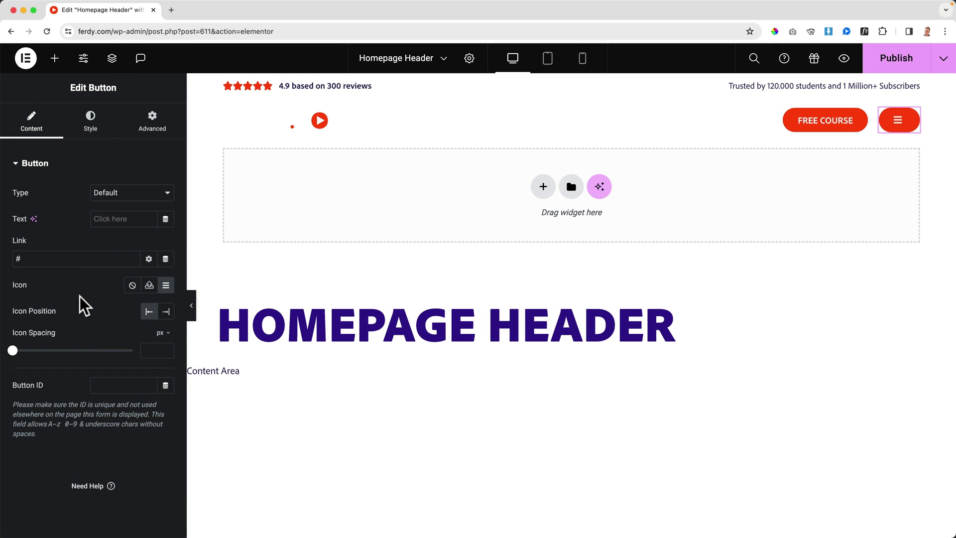
Step: Put the icon on the button's right, leaving icon spacing and corner radius empty
mouse_move(12, 350)
left_mouse_down()
mouse_move(23, 351)
mouse_move(11, 351)
left_mouse_up()
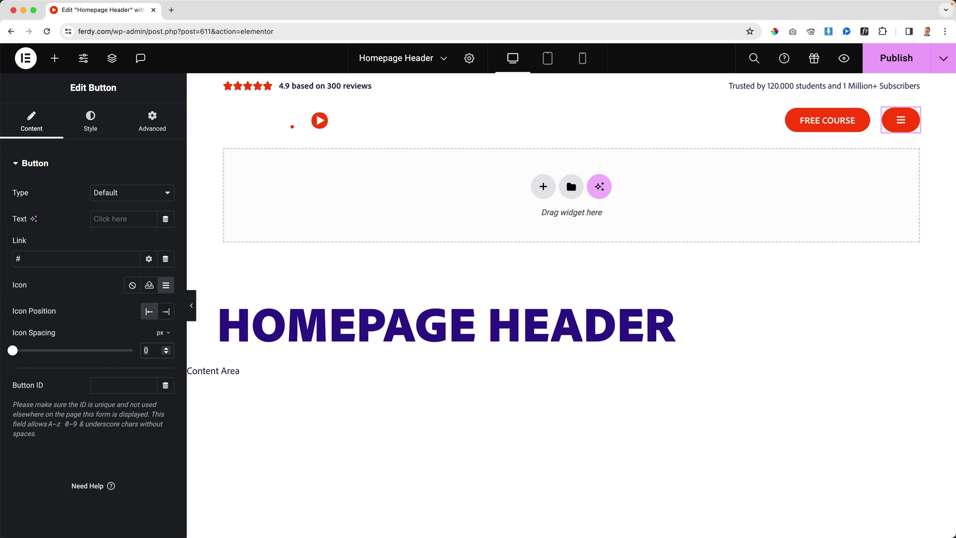
key("BackSpace")
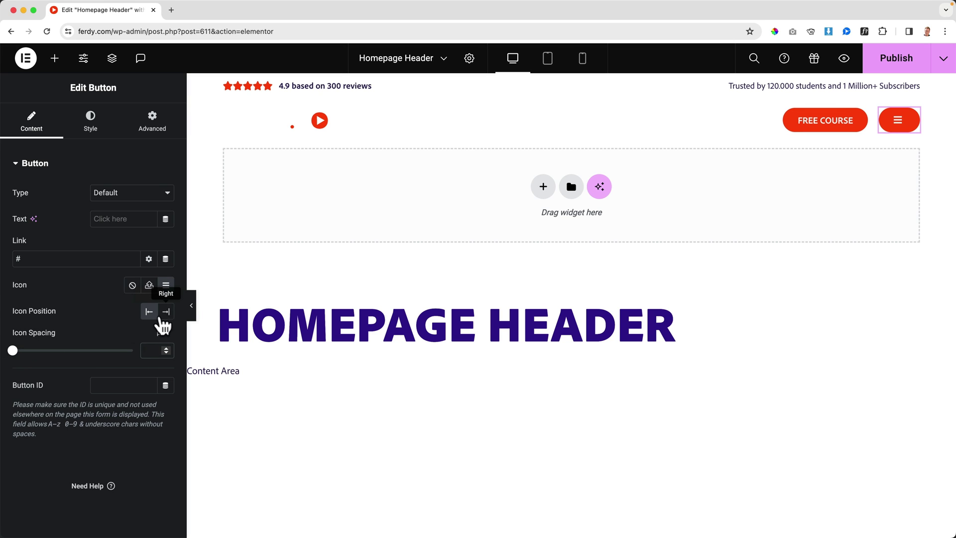
left_click(167, 314)
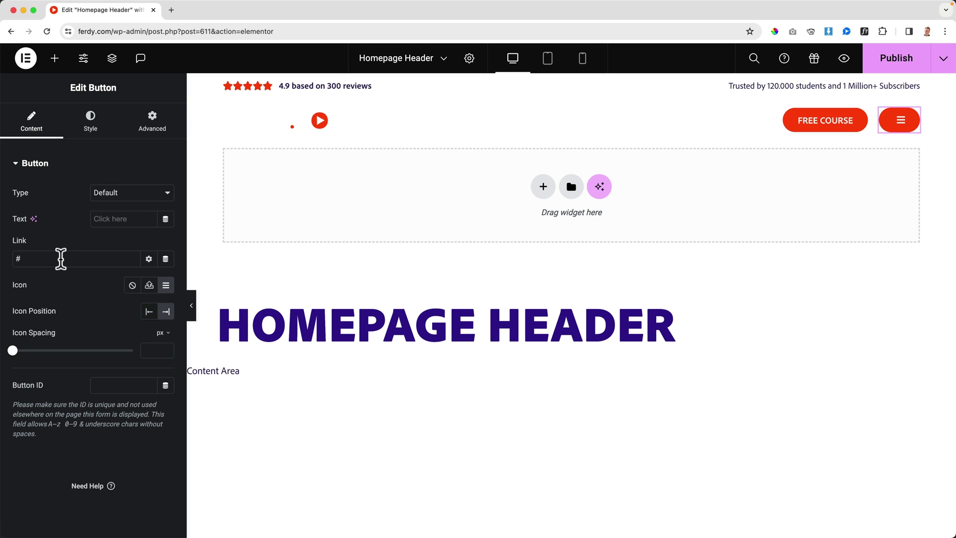
left_click(91, 130)
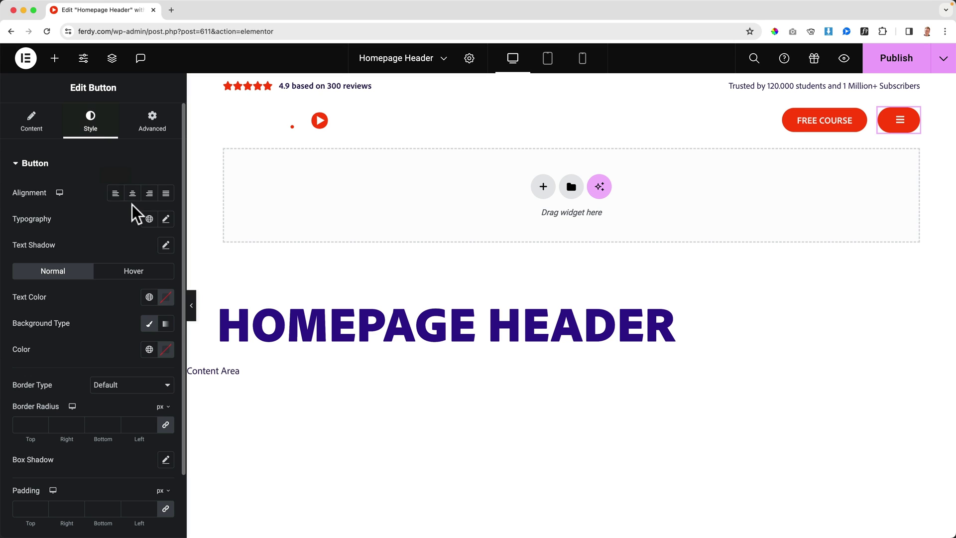
scroll(35, 403, "down", 2)
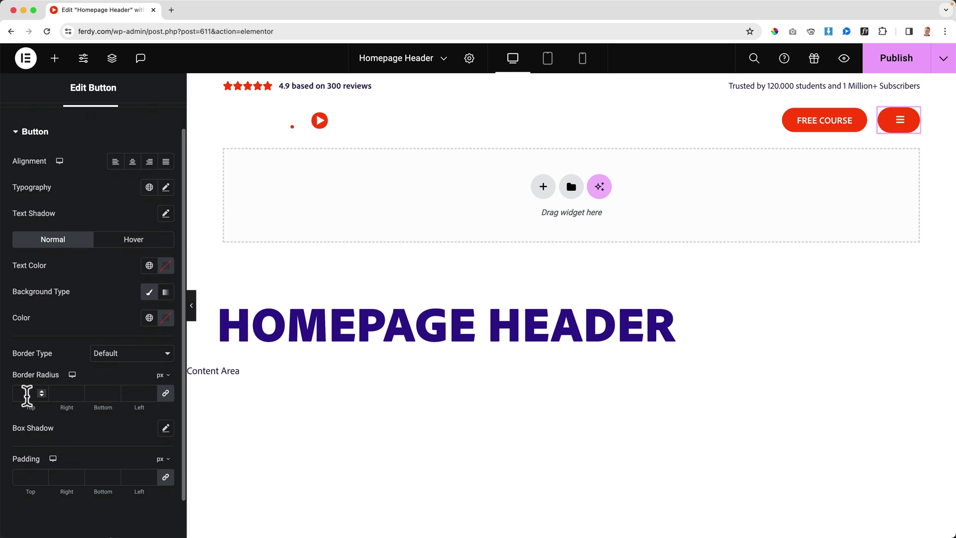
left_click(26, 393)
type("0")
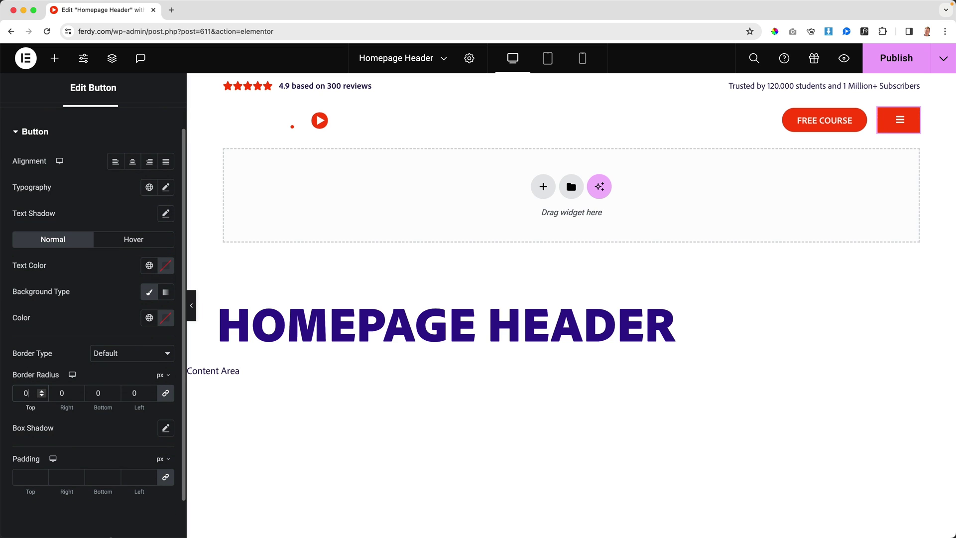
key("BackSpace")
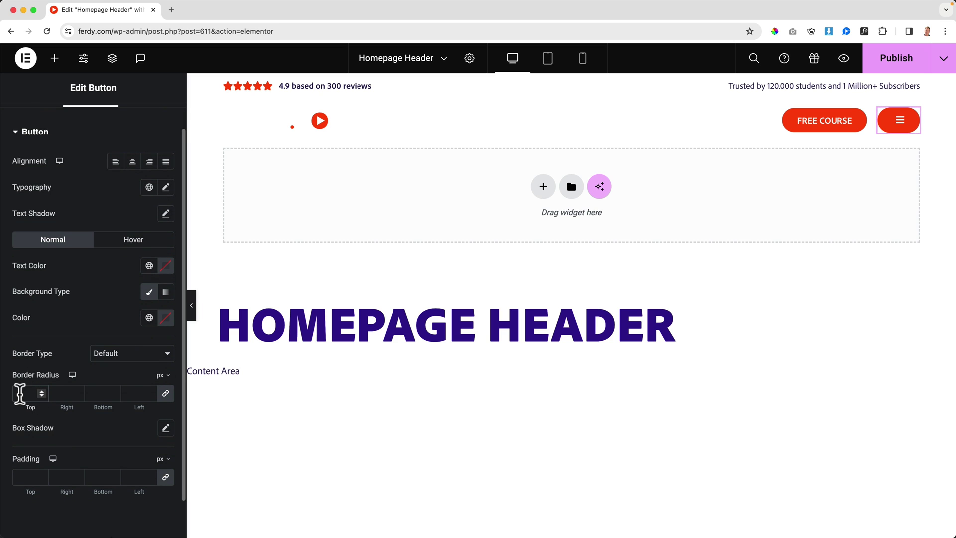
Step: Reset the button padding to 0, then bring top, bottom and right to 10
left_click(58, 477)
type("0")
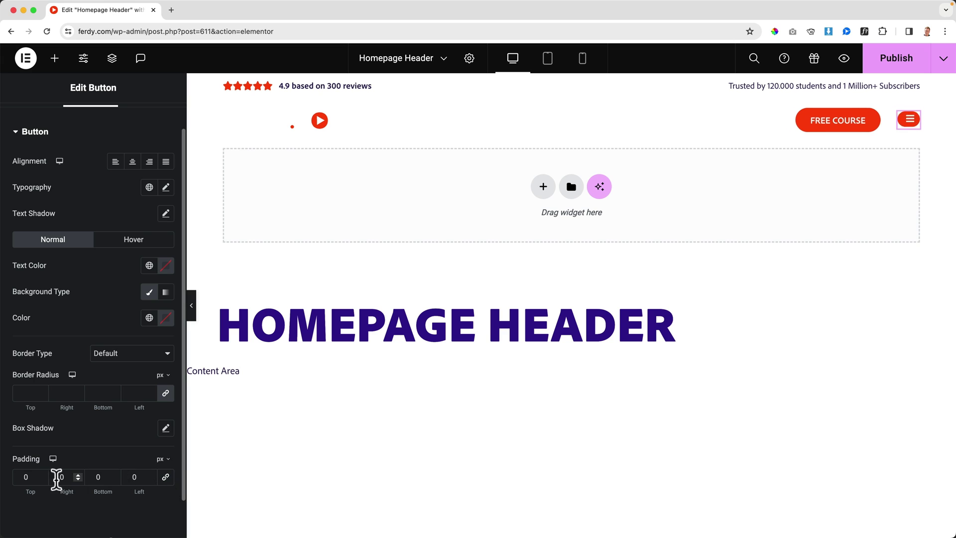
left_click(35, 477)
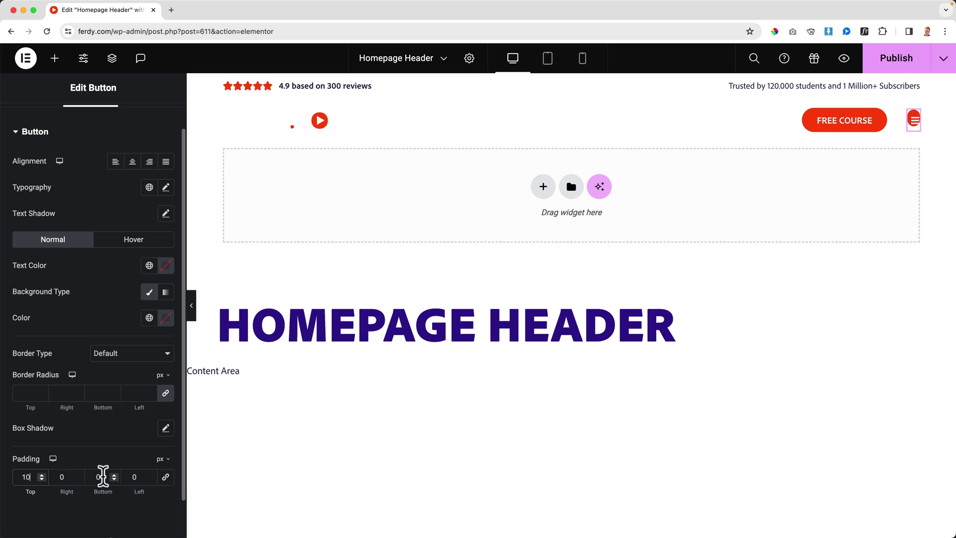
left_click(91, 477)
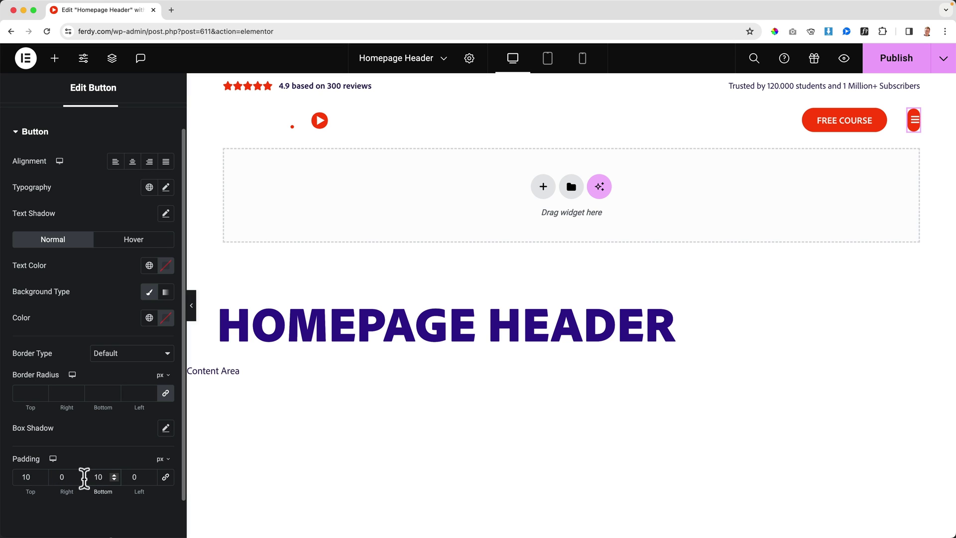
double_click(62, 477)
type("8")
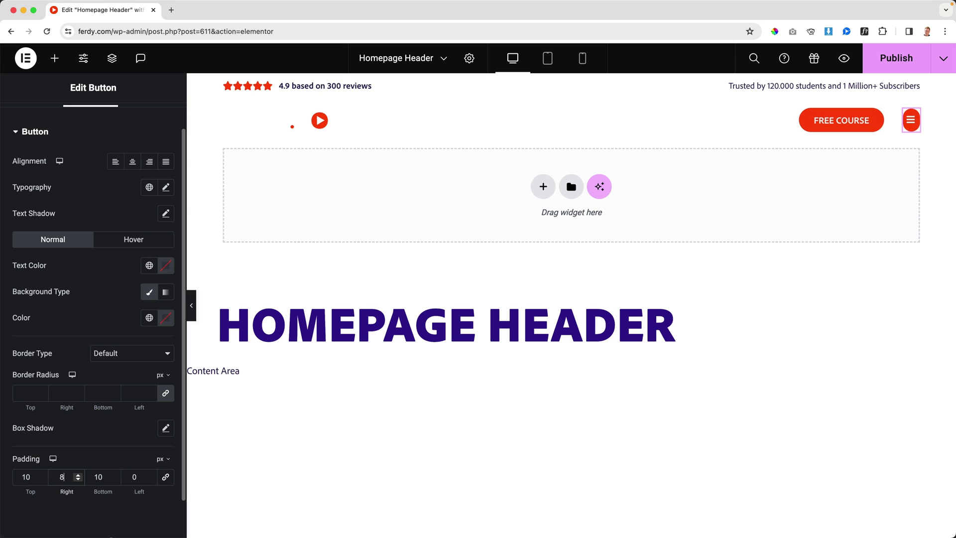
key("Up")
key("Up")
key("Up")
key("Down")
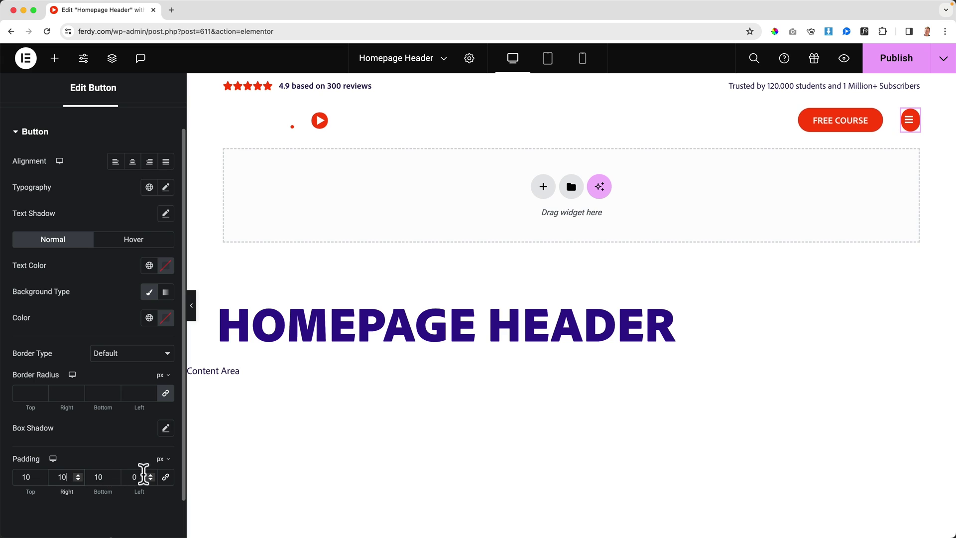
Step: Fine-tune the button padding to 10, 11, 10, 7 px for a compact circle
left_click(137, 477)
type("10")
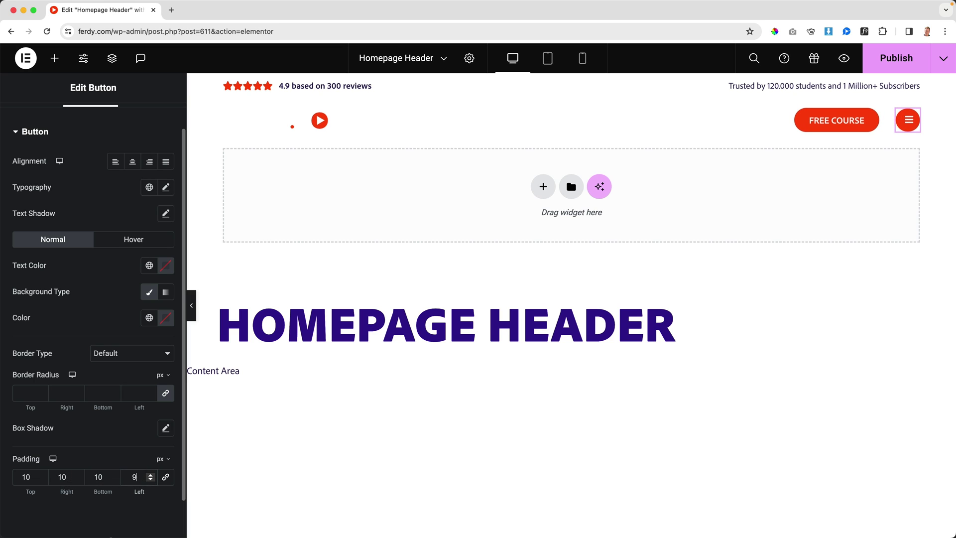
left_click(63, 477)
key("Up")
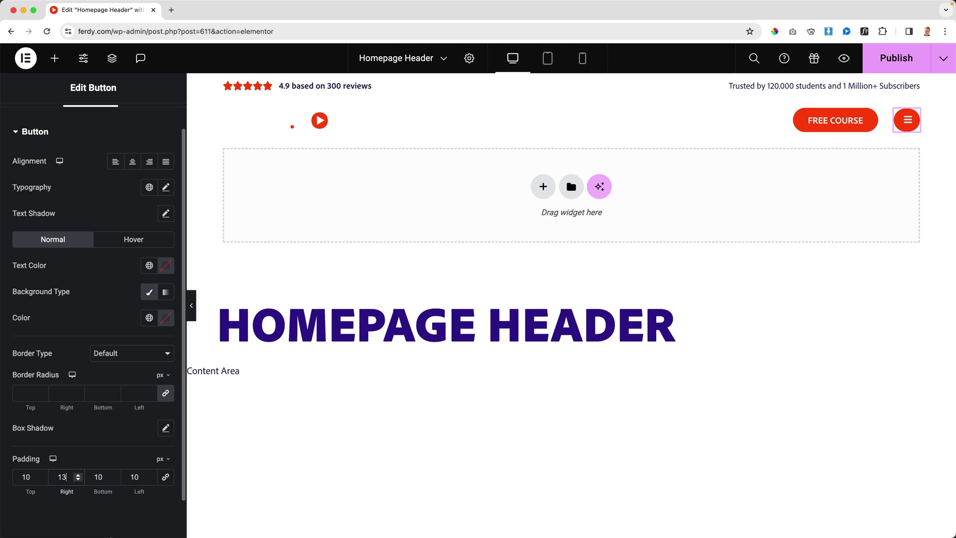
key("Down")
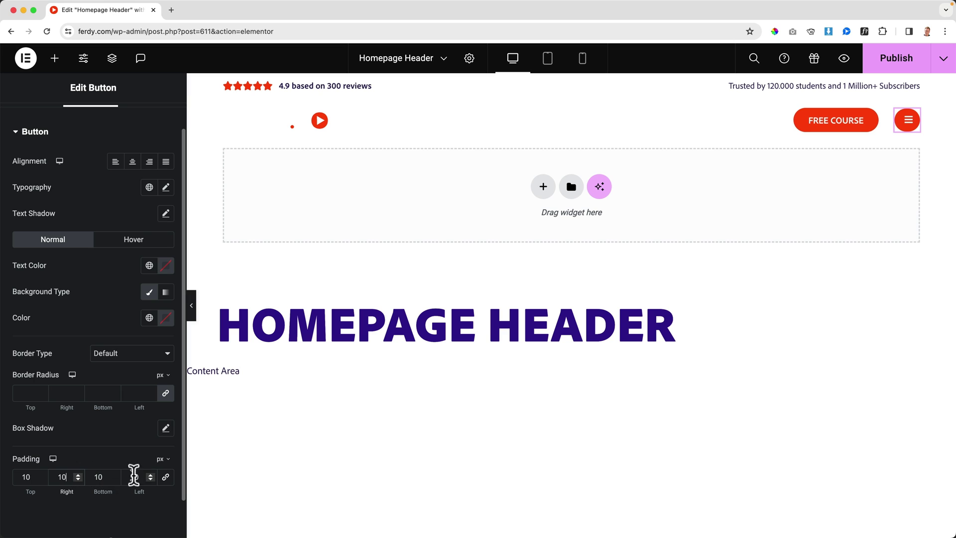
key("Down")
key("Down")
key("Down")
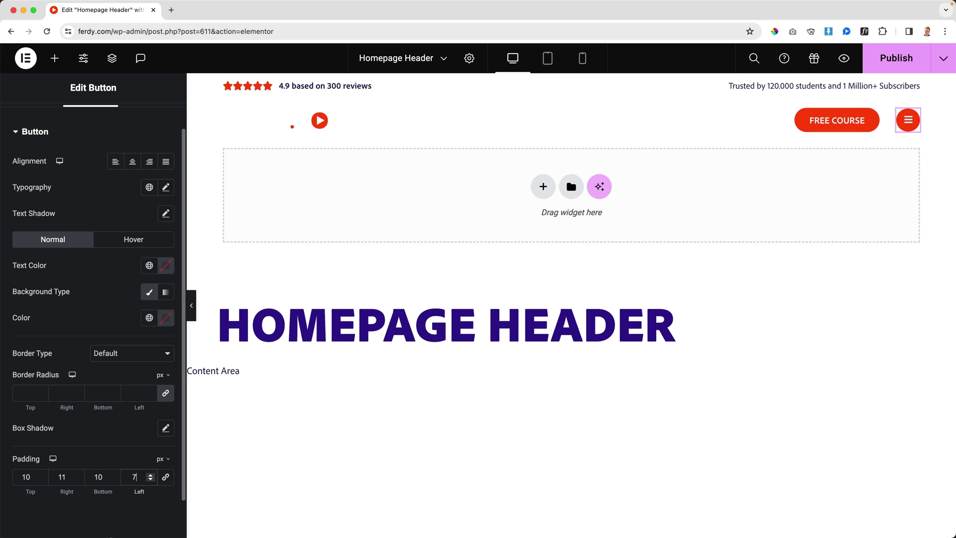
key("Down")
key("Up")
scroll(68, 347, "up", 2)
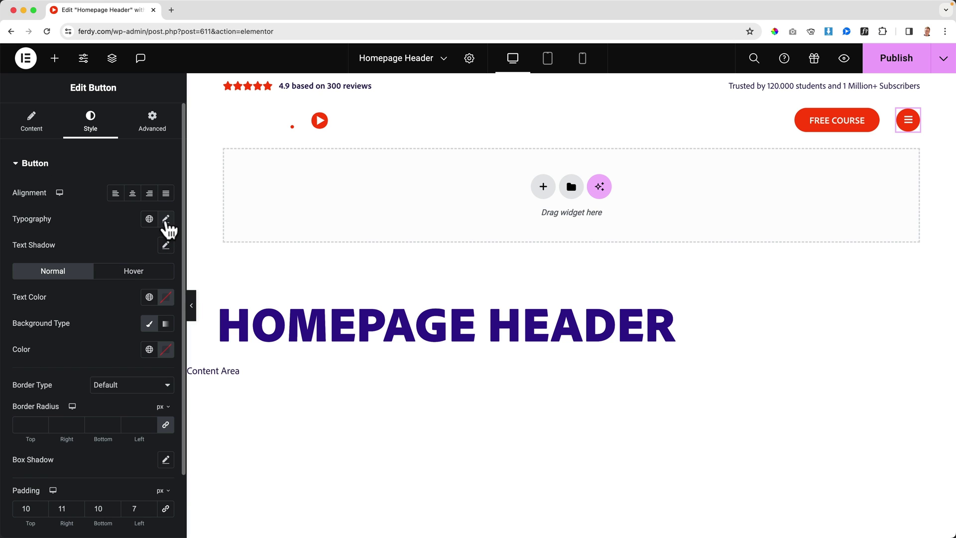
Step: Enlarge the hamburger icon to about 22 px in the button's Typography size
left_click(166, 219)
left_click_drag(43, 323, 36, 323)
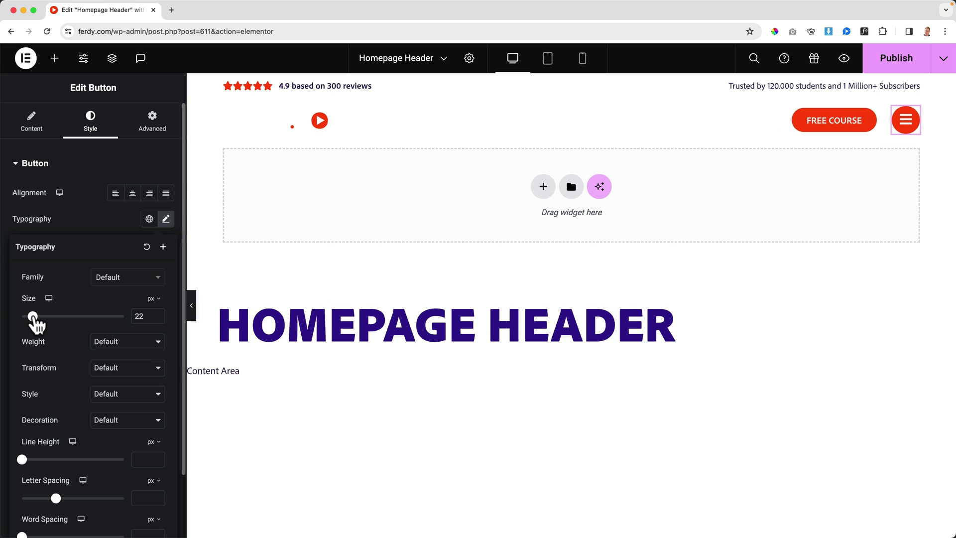
left_click(131, 227)
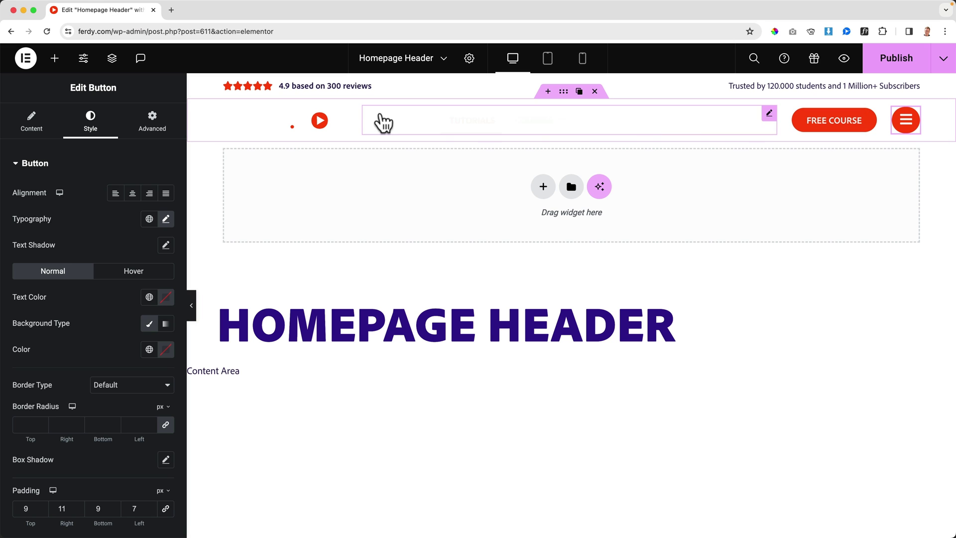
Step: Set the button's Link to the Popup dynamic tag
left_click(31, 123)
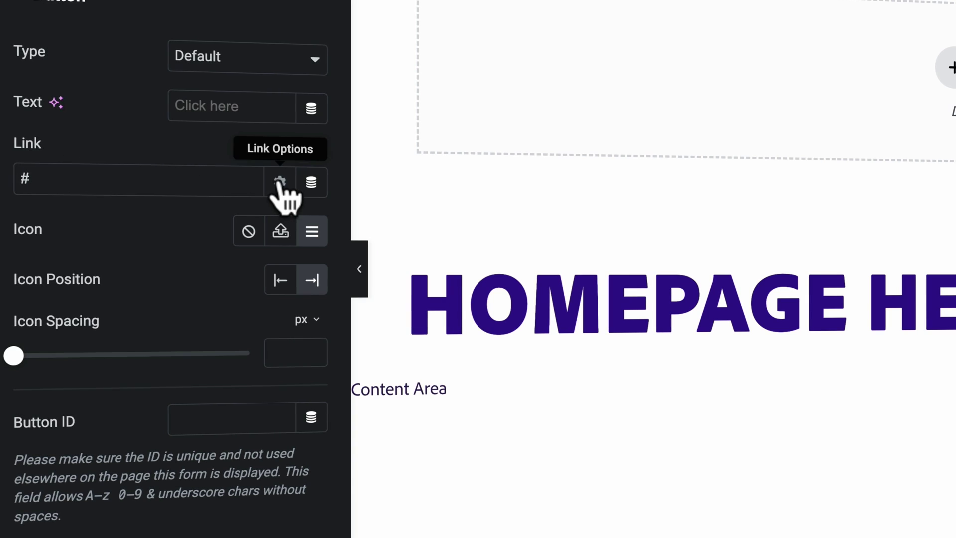
left_click(312, 182)
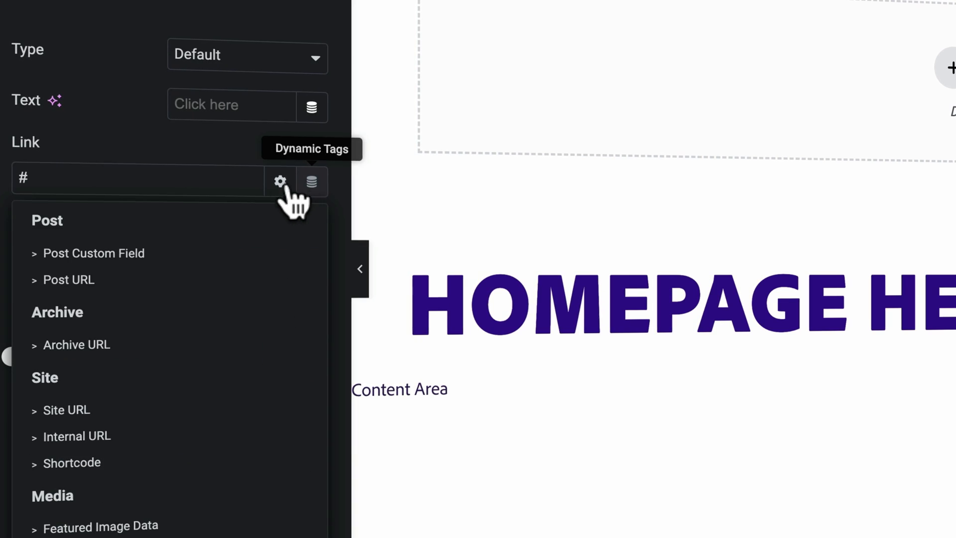
scroll(116, 329, "down", 1)
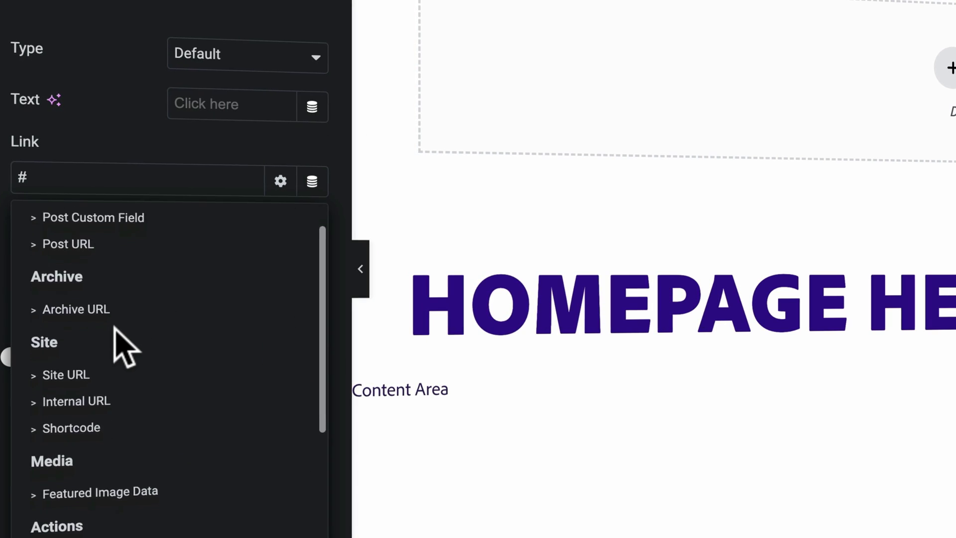
scroll(115, 328, "down", 3)
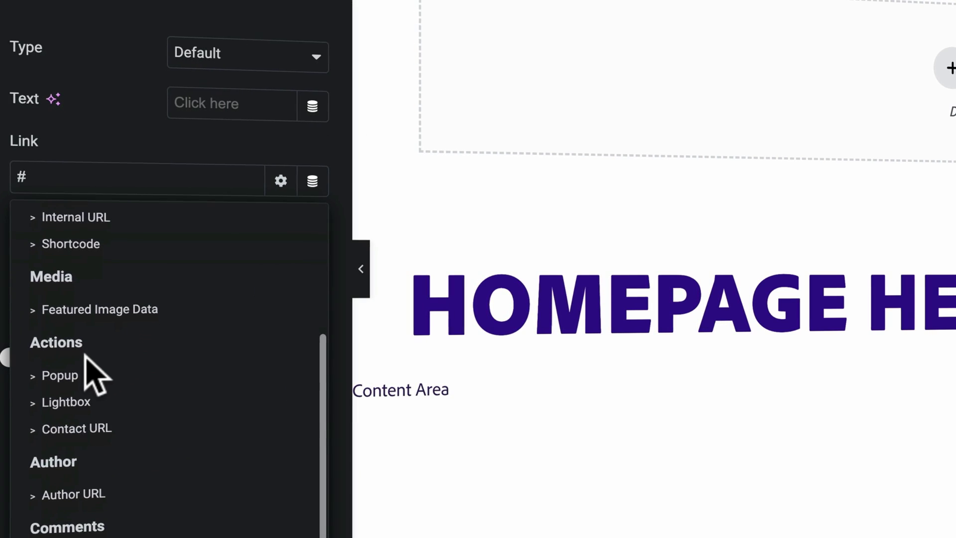
left_click(66, 375)
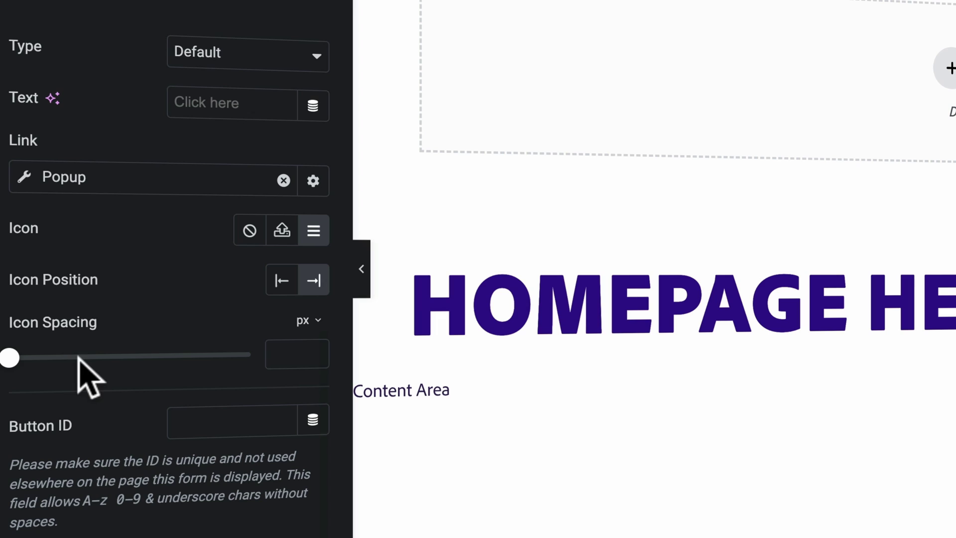
Step: Make the Popup action open the Menu From The Side popup
left_click(70, 177)
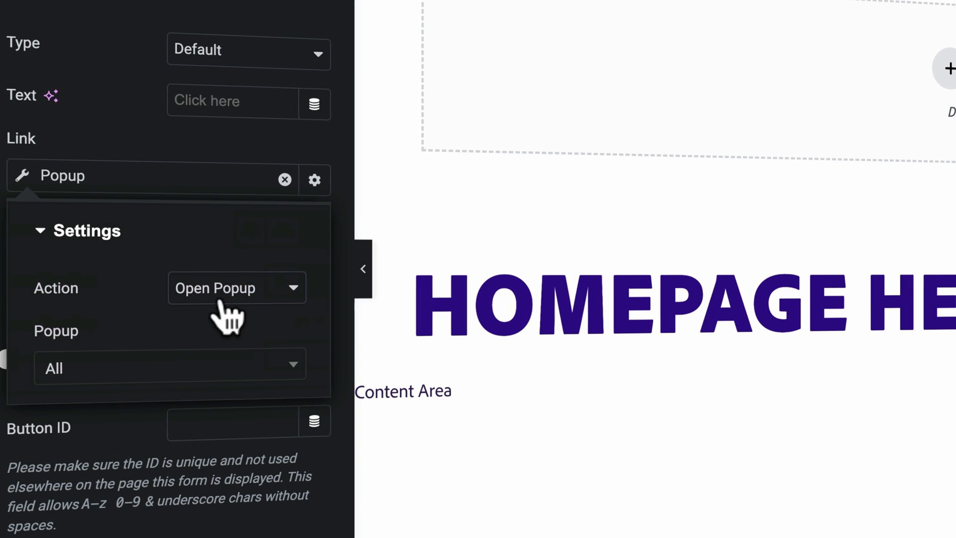
left_click(110, 374)
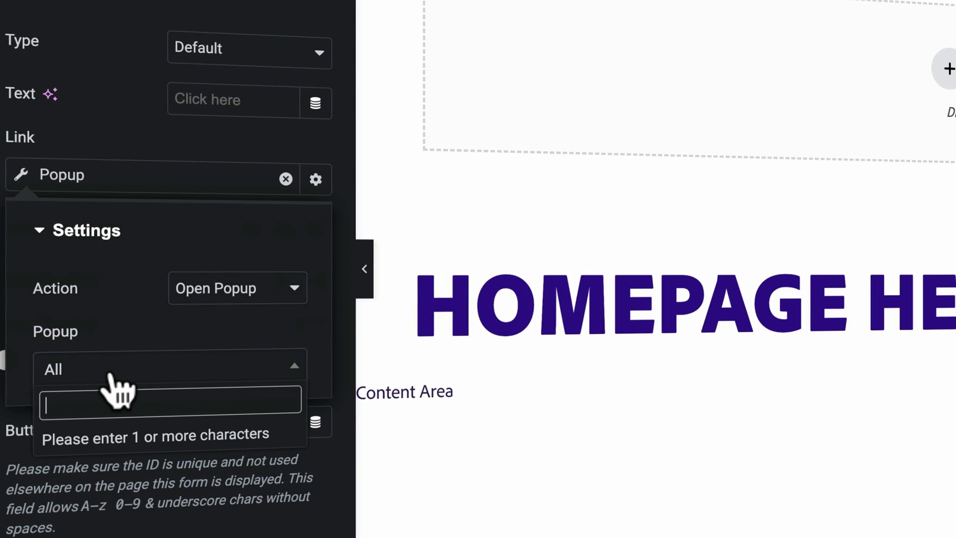
type("side")
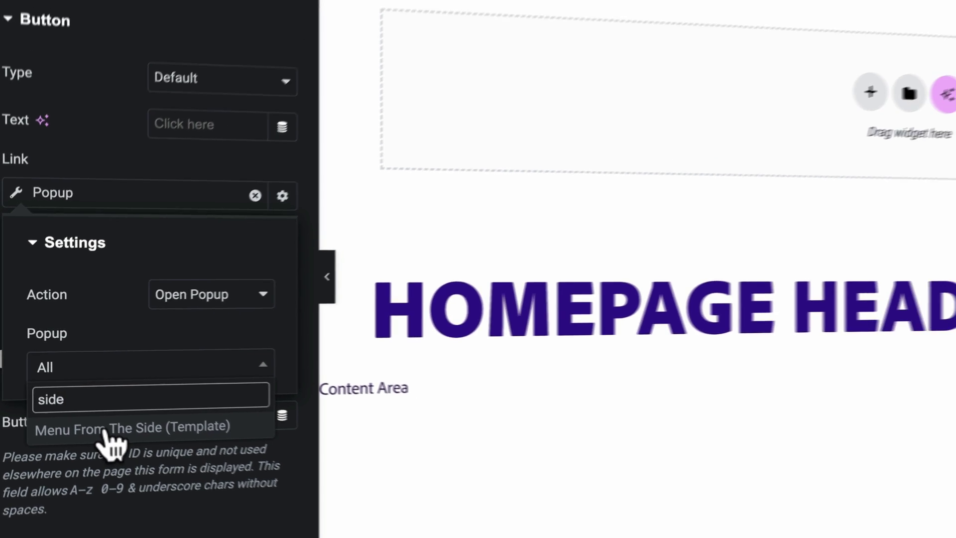
left_click(107, 428)
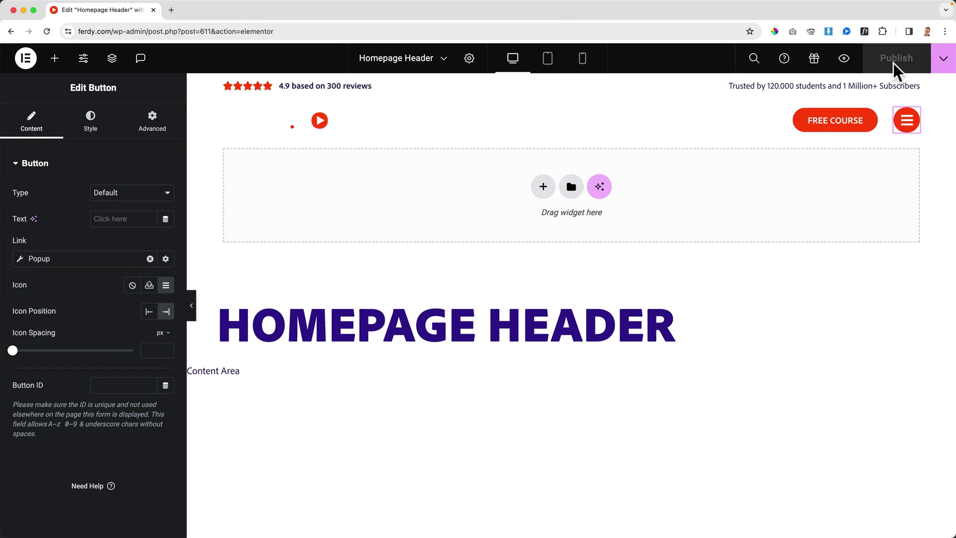
Step: Preview the ferdy.com homepage and open and close the hamburger side menu
left_click(844, 59)
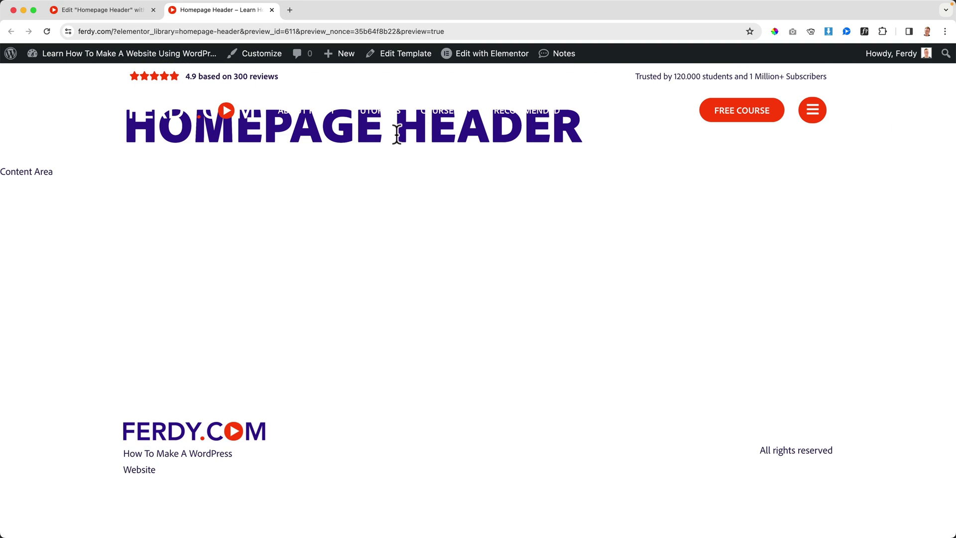
left_click(172, 112)
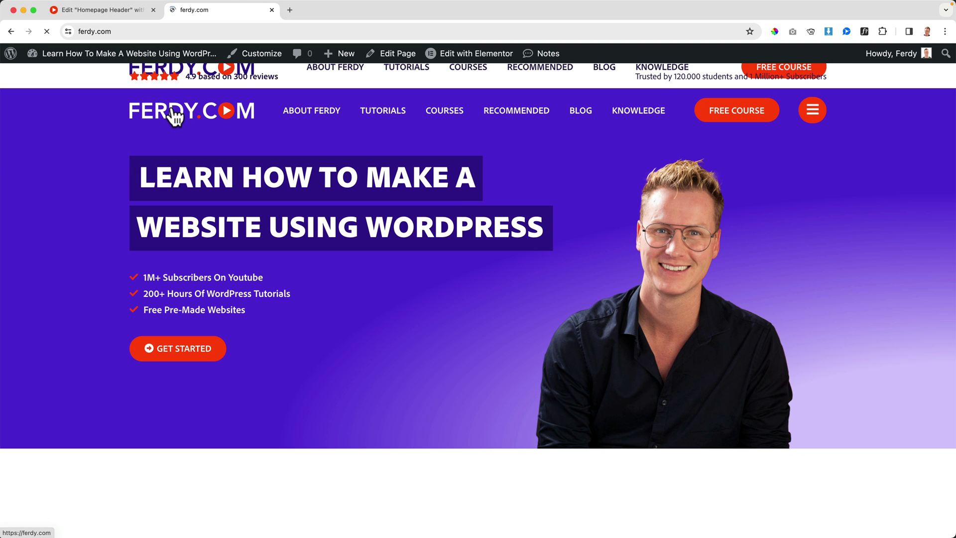
left_click(813, 111)
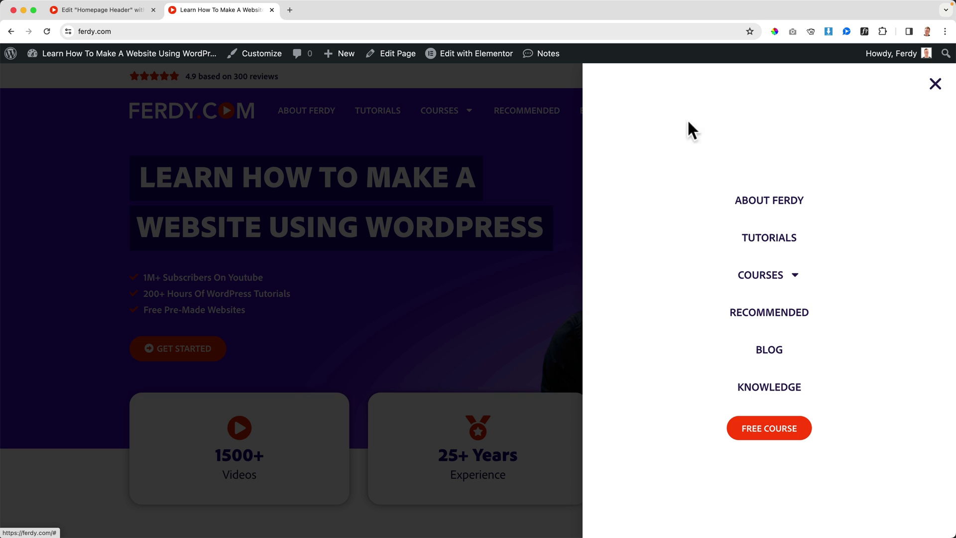
left_click(935, 83)
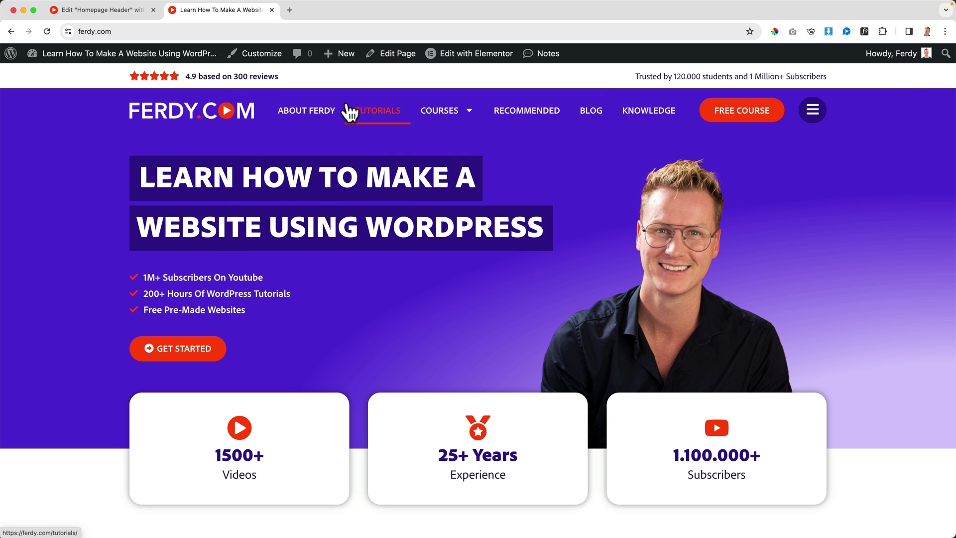
Step: Open the Menu From The Side popup in the editor, closing the leftover header tab
mouse_move(454, 60)
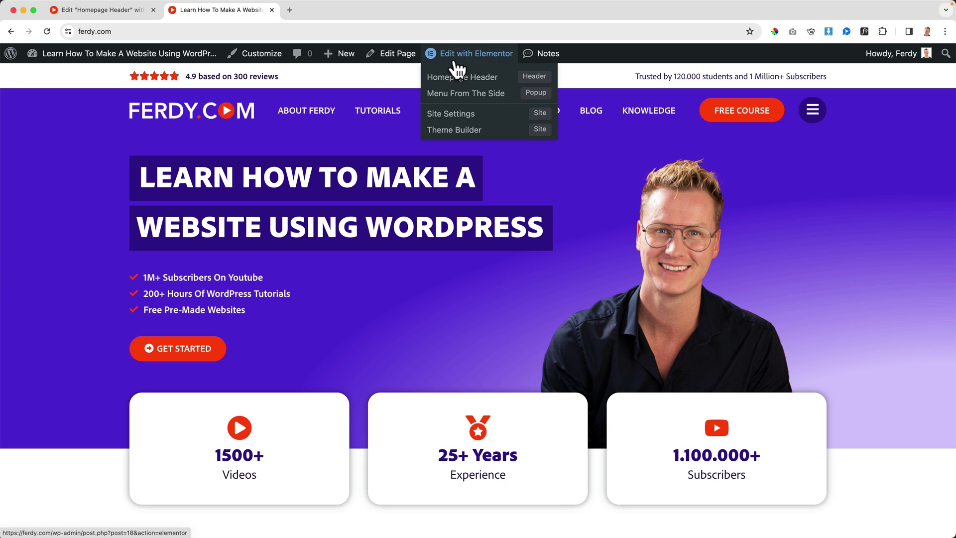
left_click(476, 95)
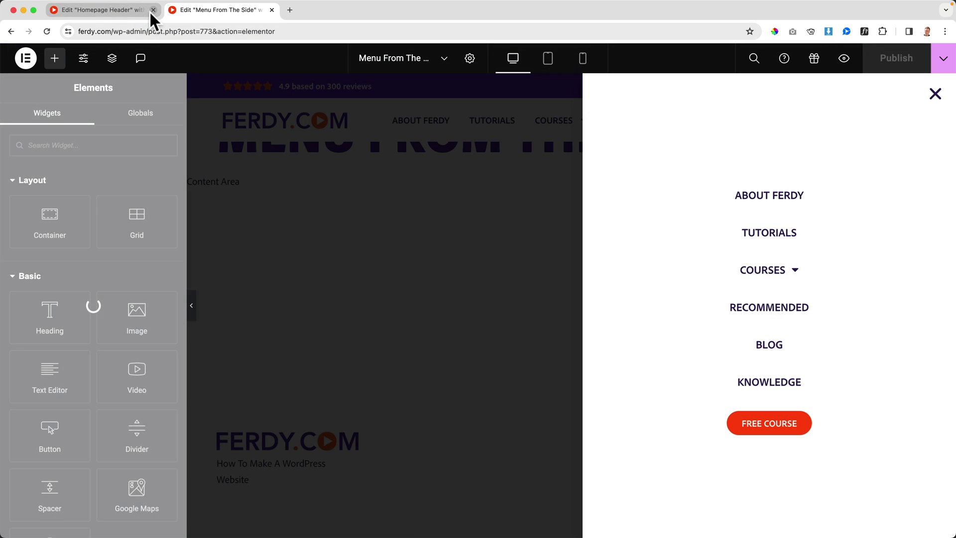
left_click(154, 10)
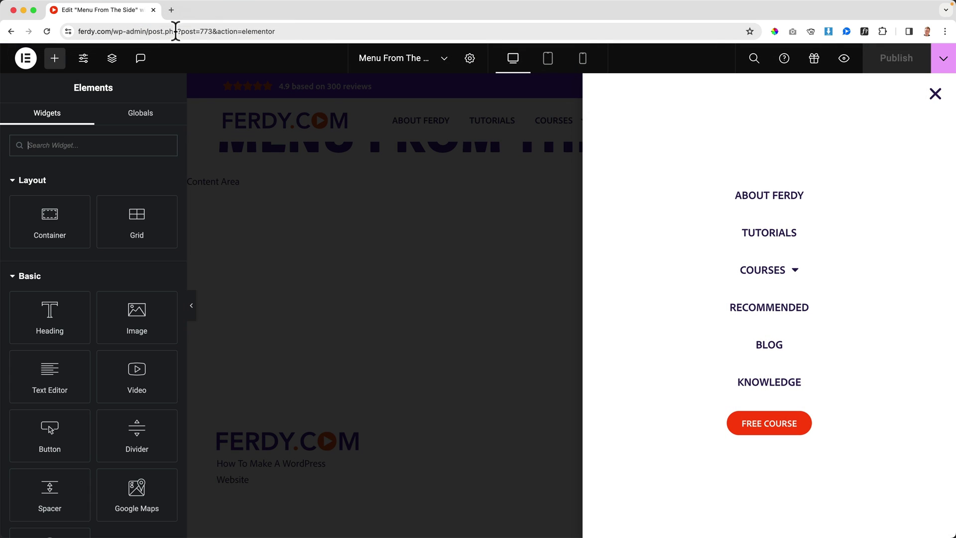
Step: Set the popup's entrance animation to Fade In Right and exit to Fade Out Right
left_click(470, 60)
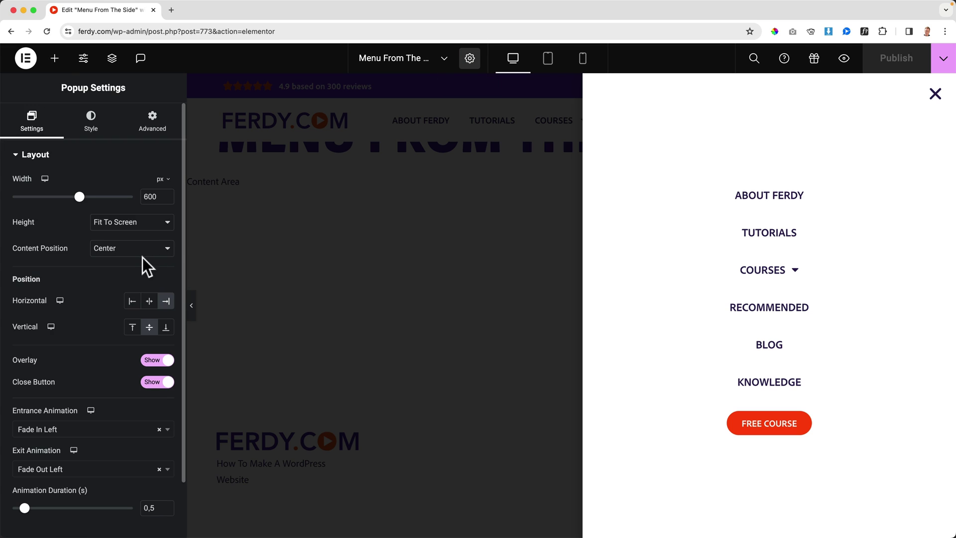
scroll(98, 361, "down", 3)
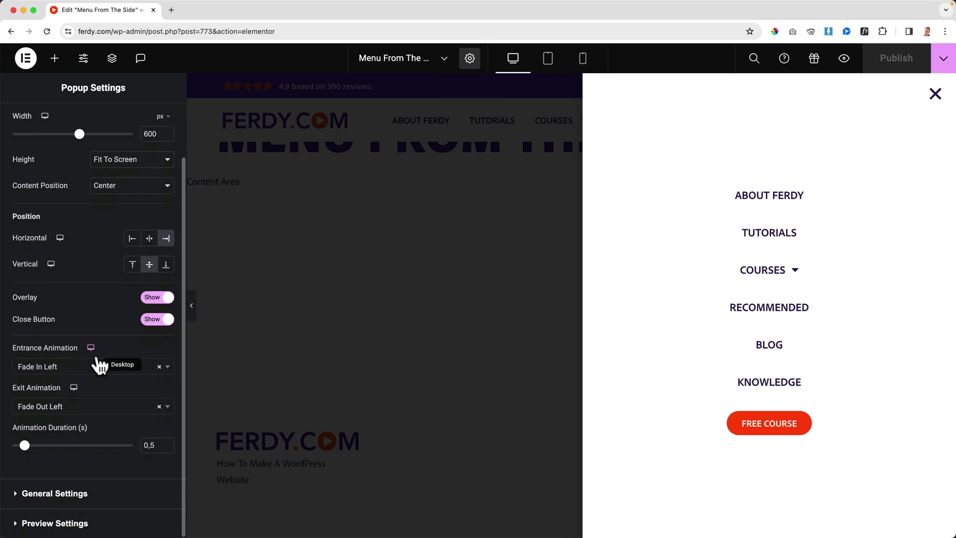
left_click(46, 368)
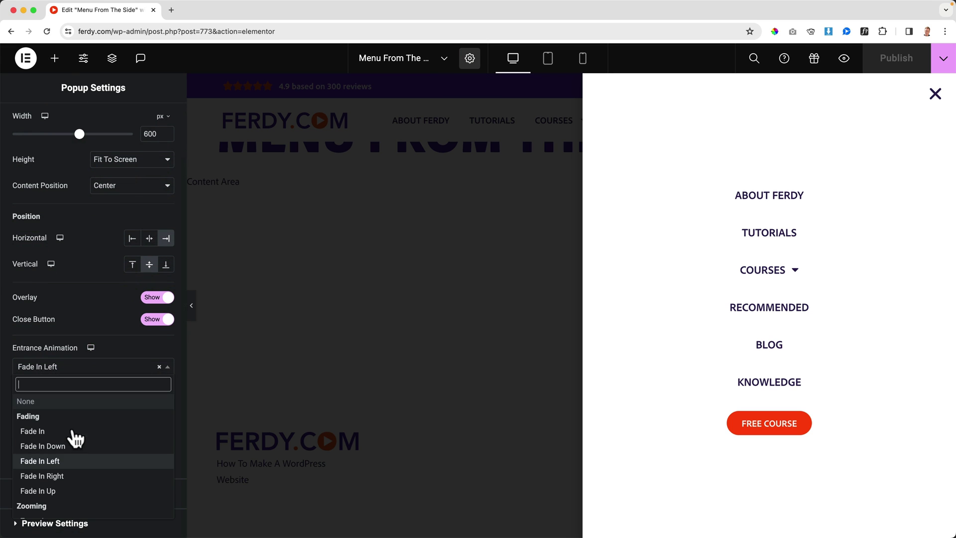
left_click(67, 476)
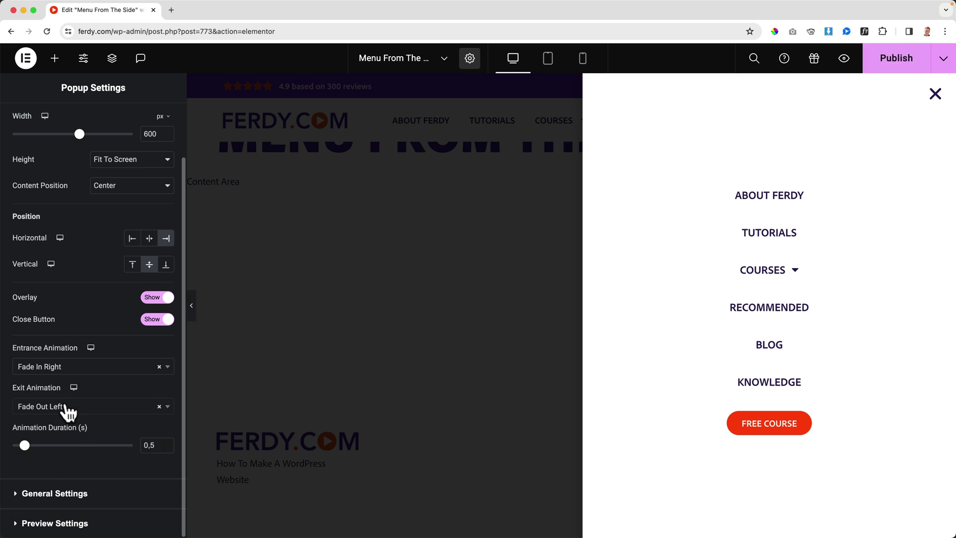
left_click(66, 406)
left_click(58, 355)
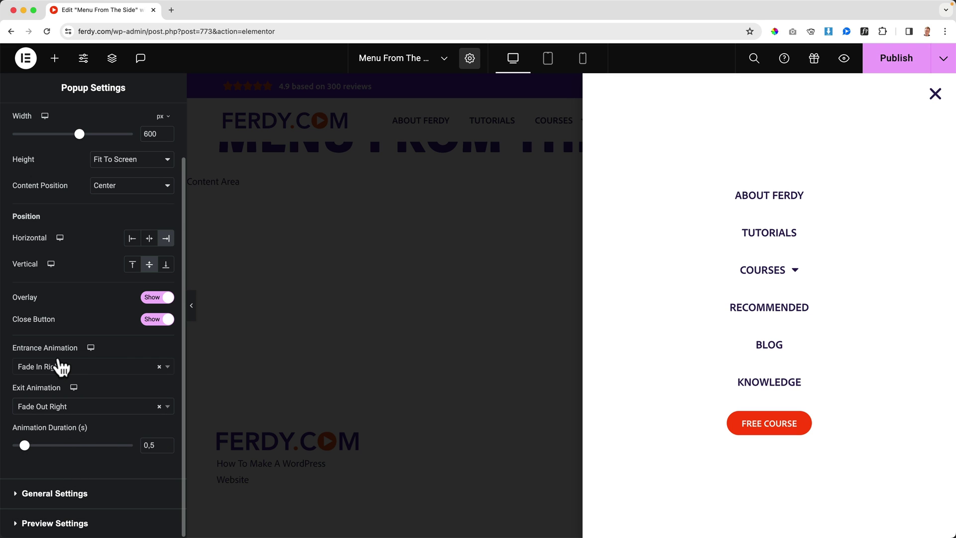
Step: Publish the popup with Save & Close and preview it
left_click(890, 74)
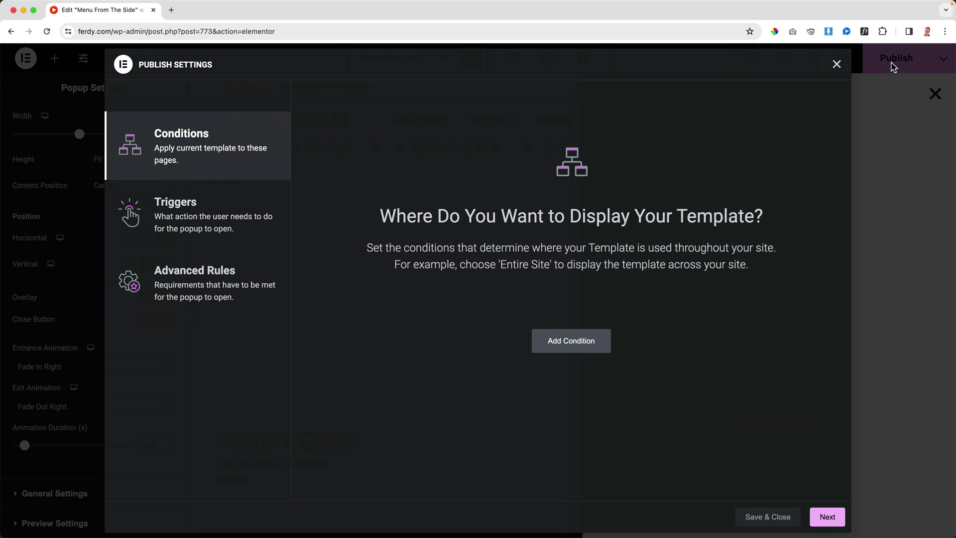
left_click(775, 519)
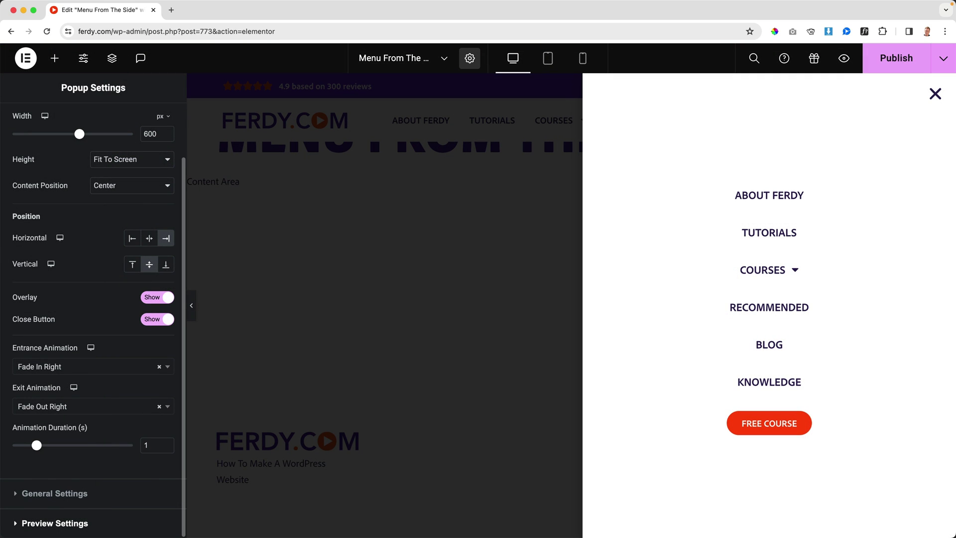
left_click(892, 70)
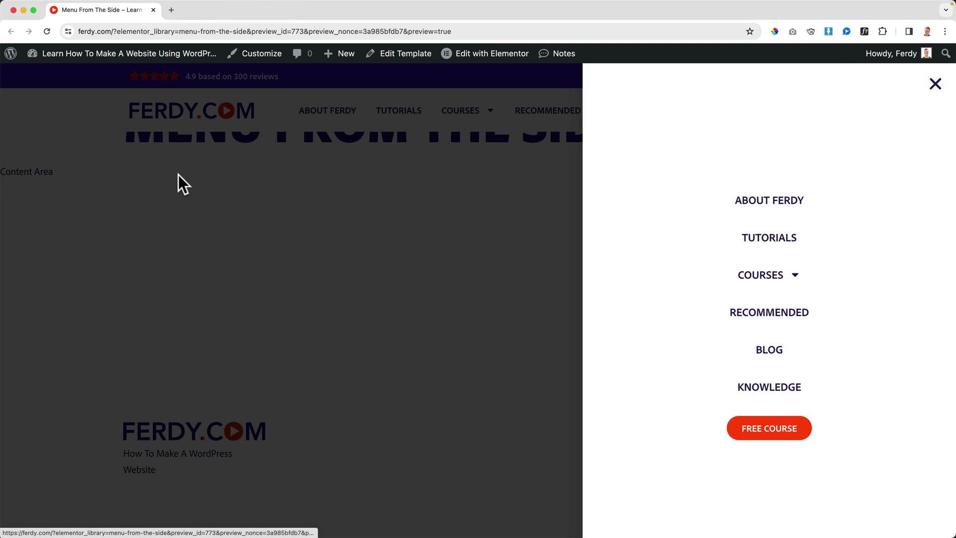
Step: Close the preview's side menu, then open and close it again on the ferdy.com homepage
left_click(177, 184)
left_click(173, 120)
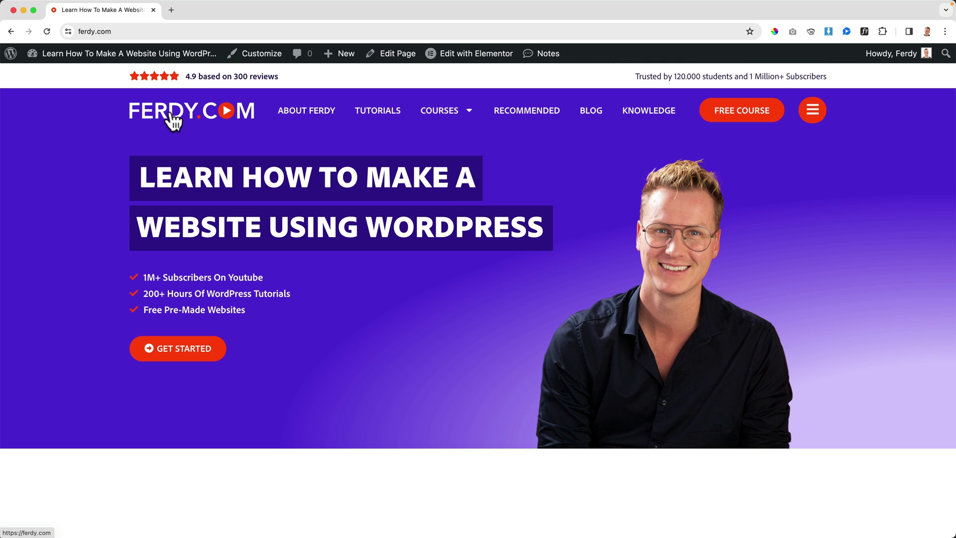
left_click(816, 110)
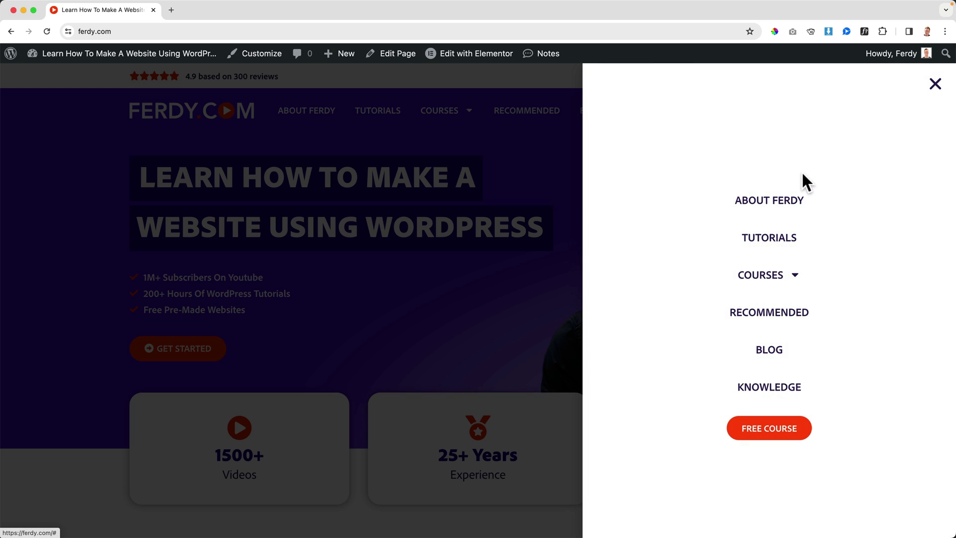
left_click(935, 86)
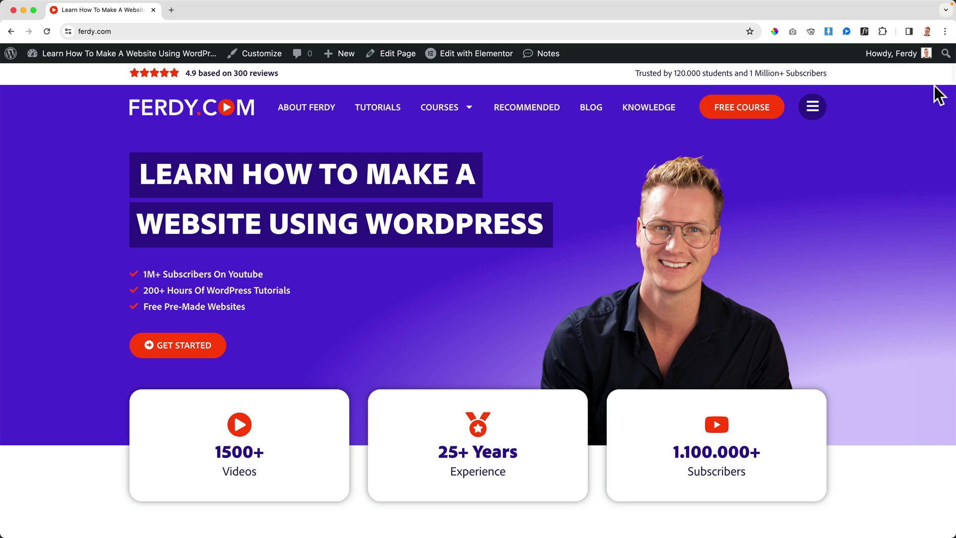
scroll(511, 201, "down", 15)
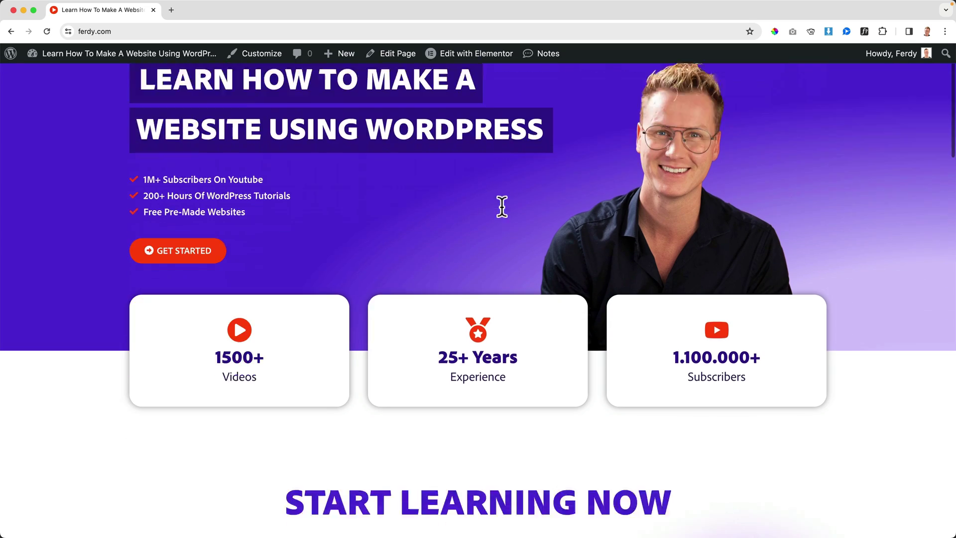
scroll(513, 199, "up", 15)
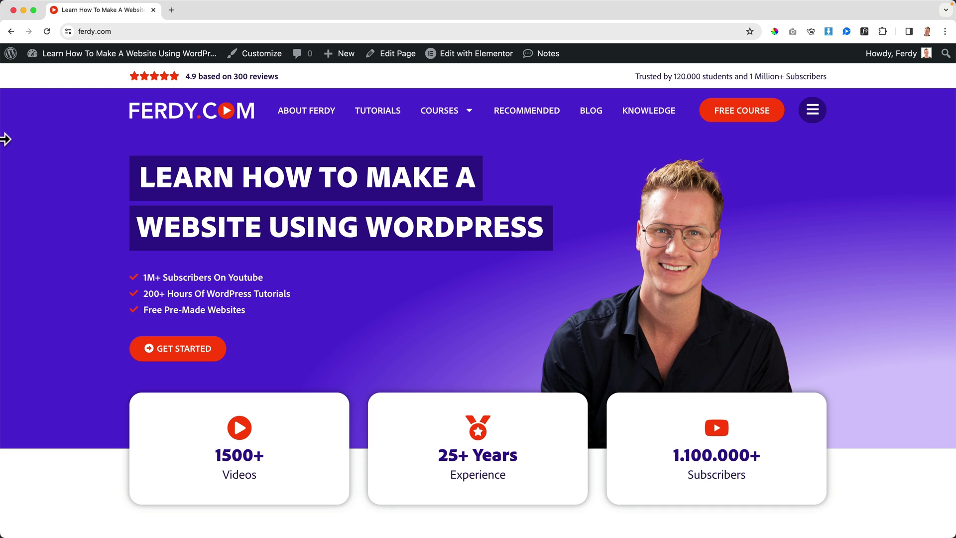
Step: Narrow the browser window to phone width, opening the side menu at each width
left_click_drag(5, 140, 426, 140)
left_click(885, 110)
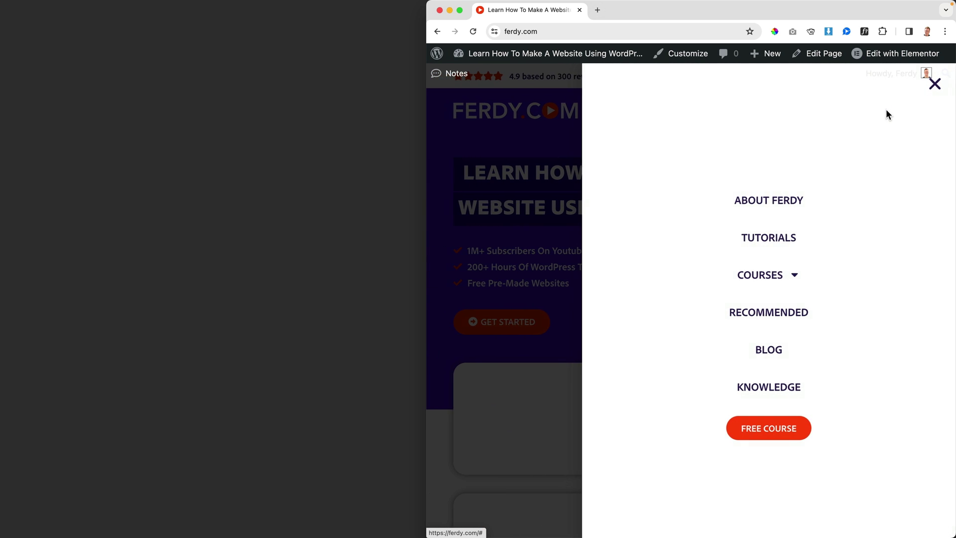
left_click_drag(426, 142, 634, 141)
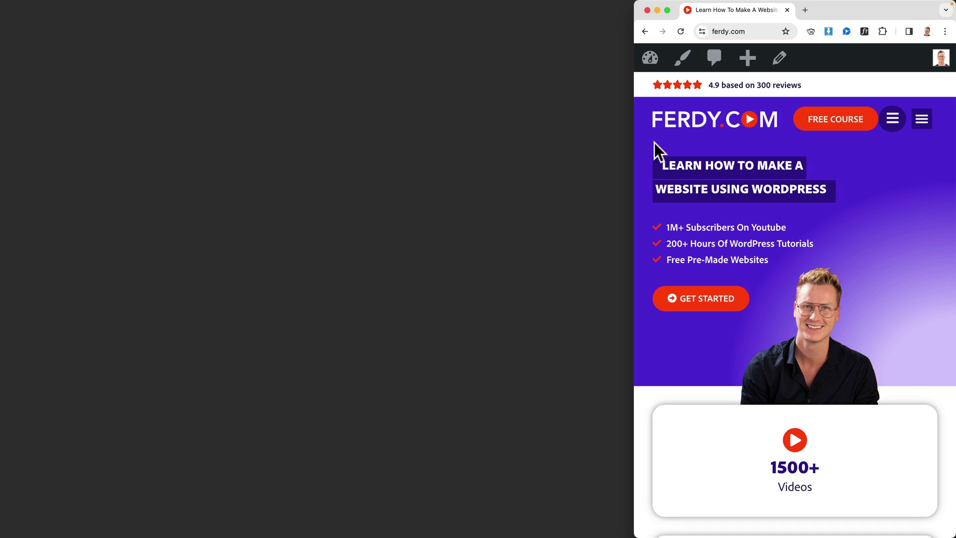
left_click(893, 122)
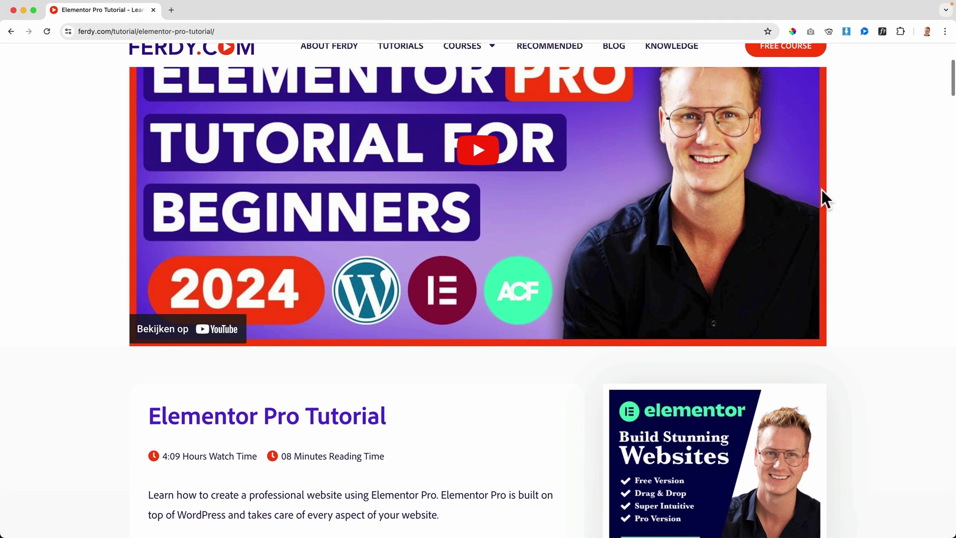
Step: Scroll down the Elementor Pro Tutorial page to the Advanced Header and Popup Header videos
scroll(821, 190, "down", 10)
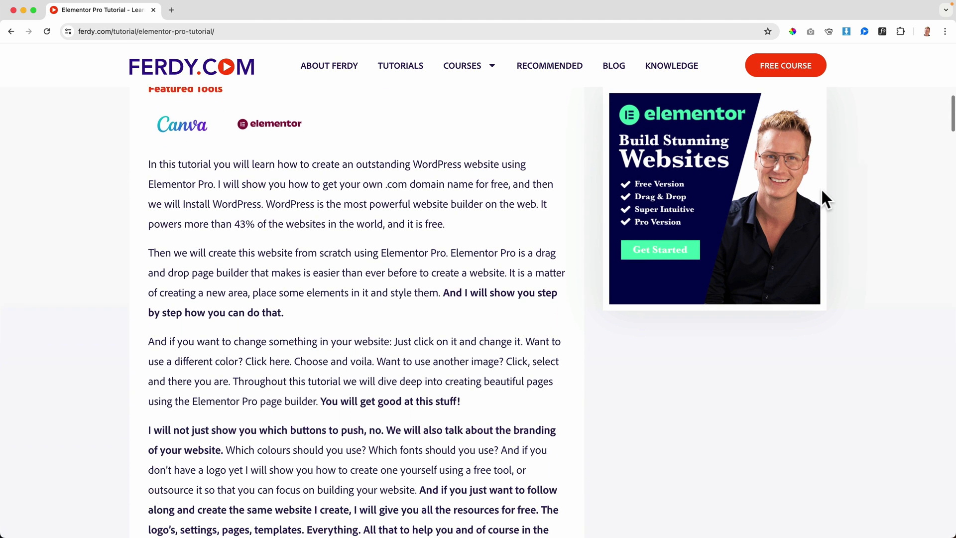
scroll(822, 190, "down", 15)
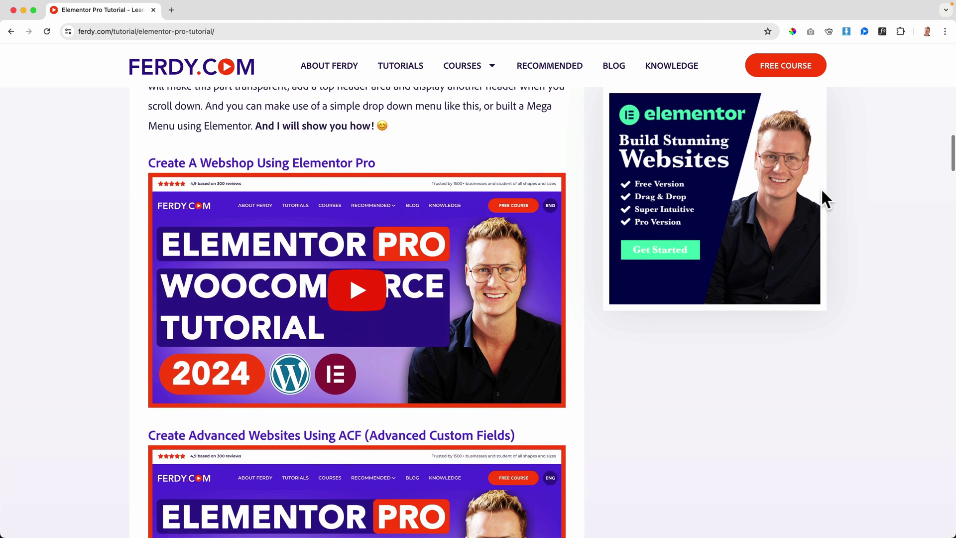
scroll(822, 190, "down", 15)
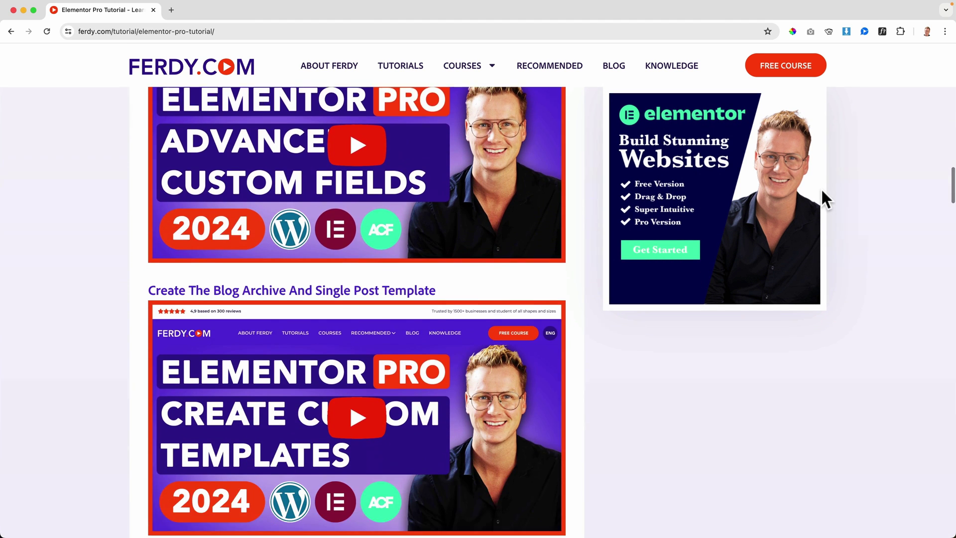
scroll(822, 192, "down", 10)
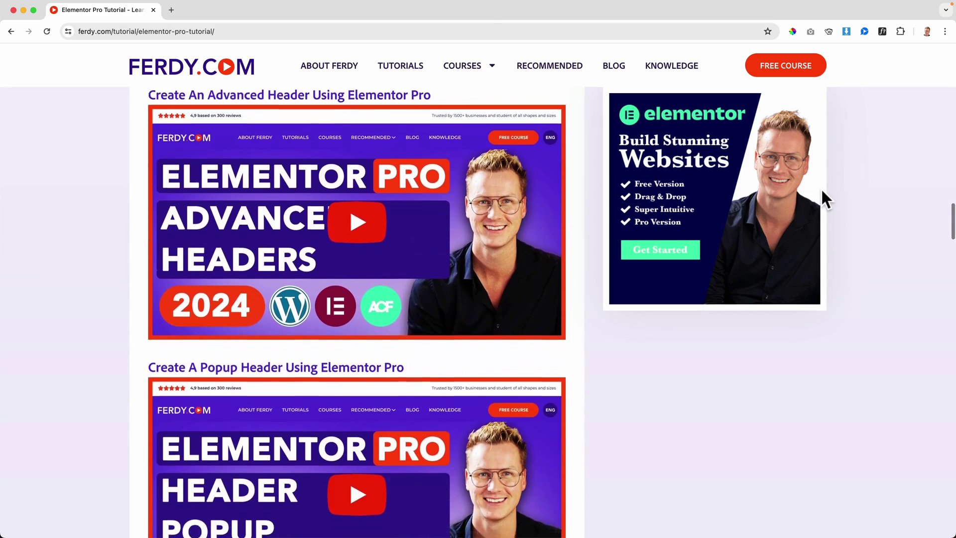